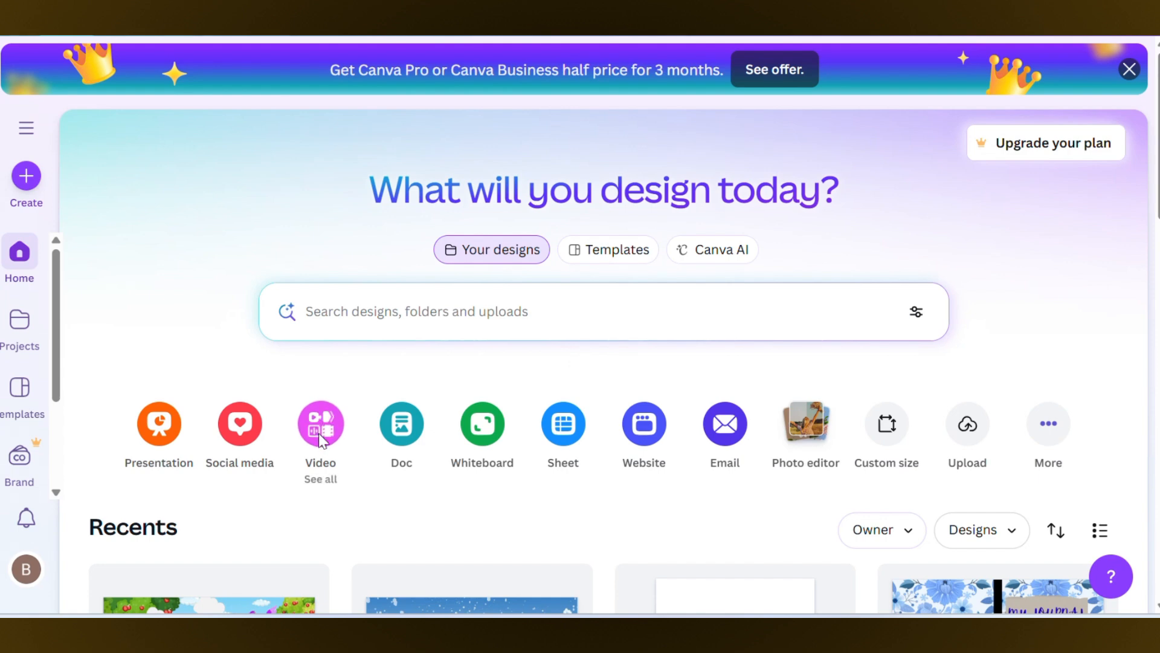
# Create a landscape video, fill its page with the uploaded hills and apple trees image, and return the playhead to 0:00.
pyautogui.click(319, 434)
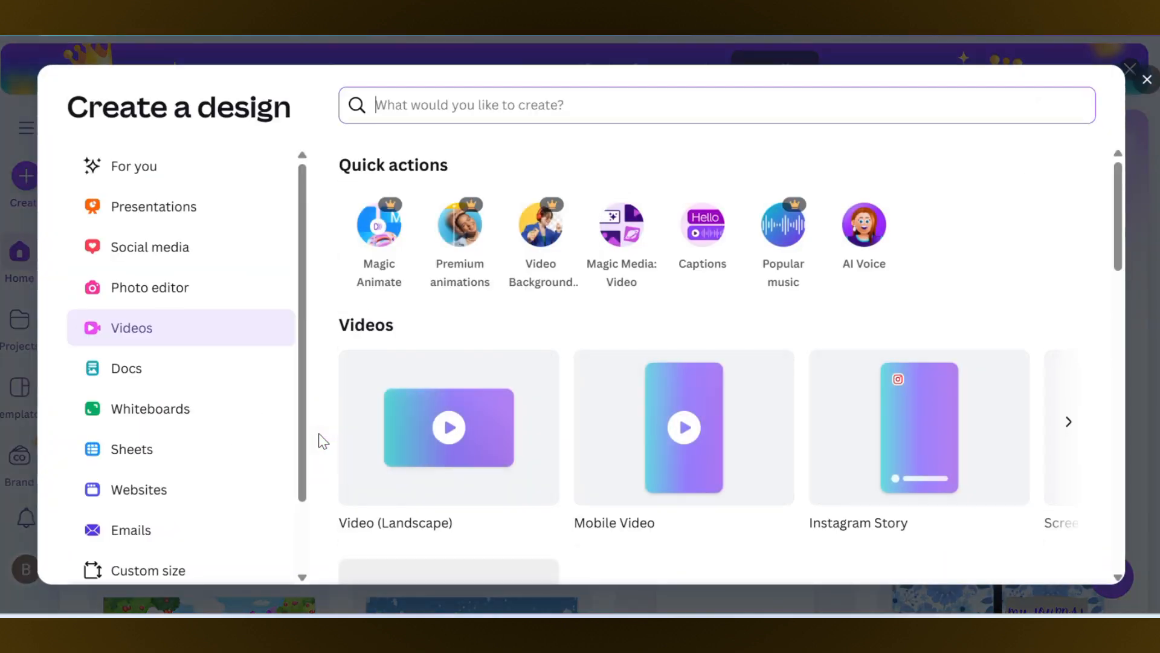
pyautogui.click(451, 443)
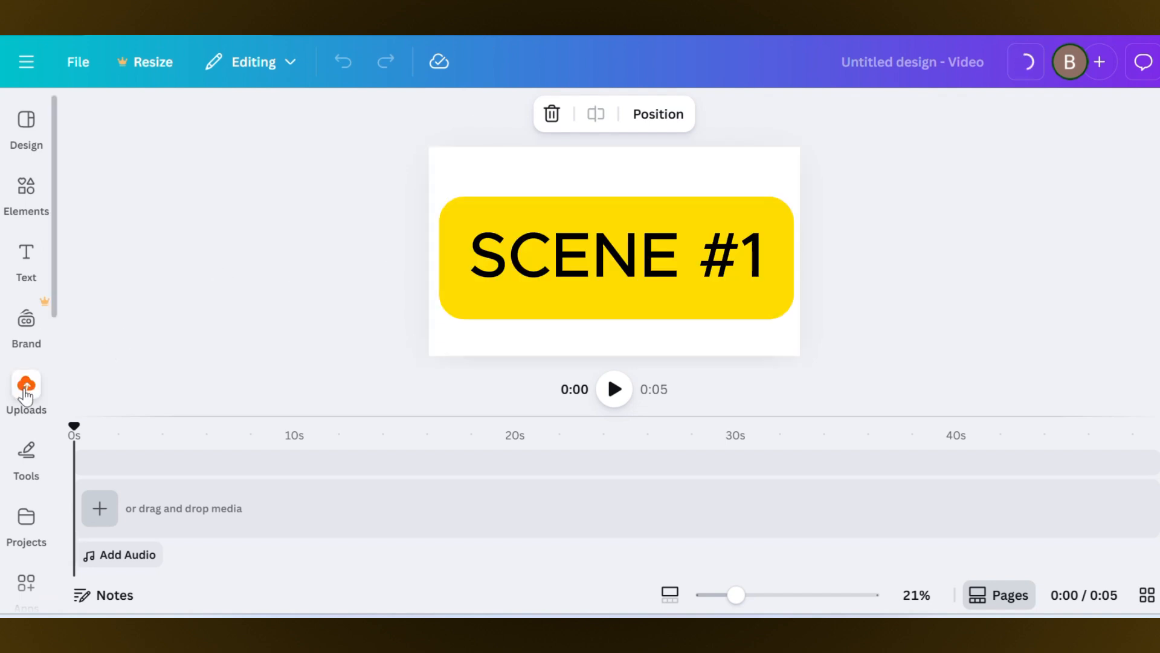
pyautogui.click(26, 390)
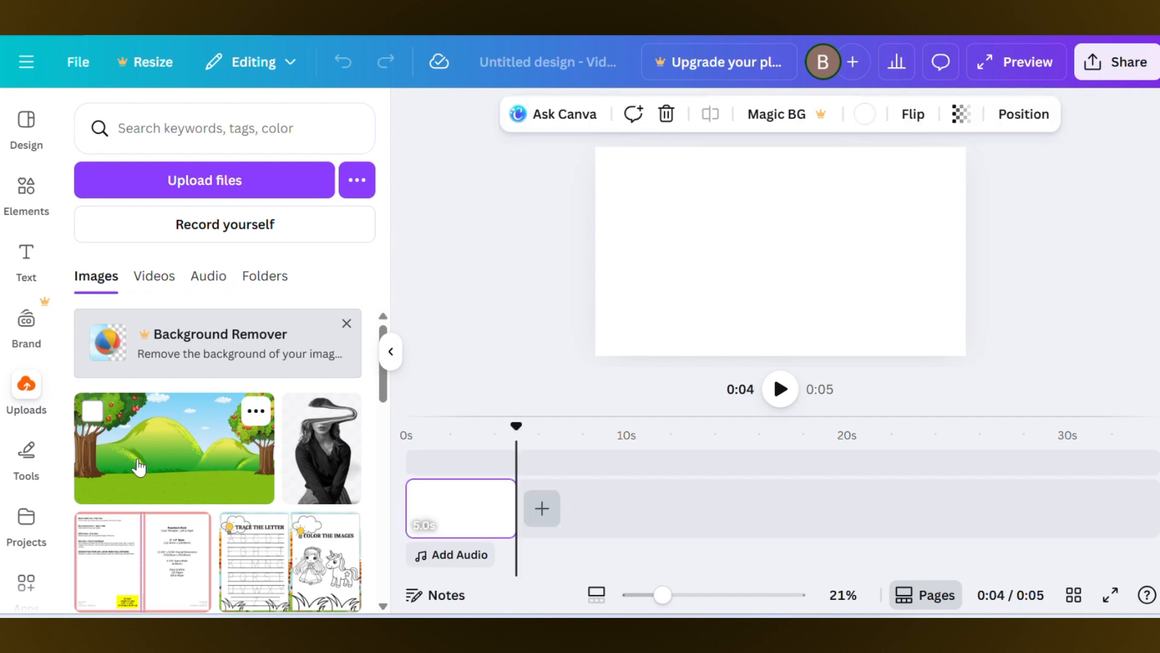
pyautogui.click(139, 466)
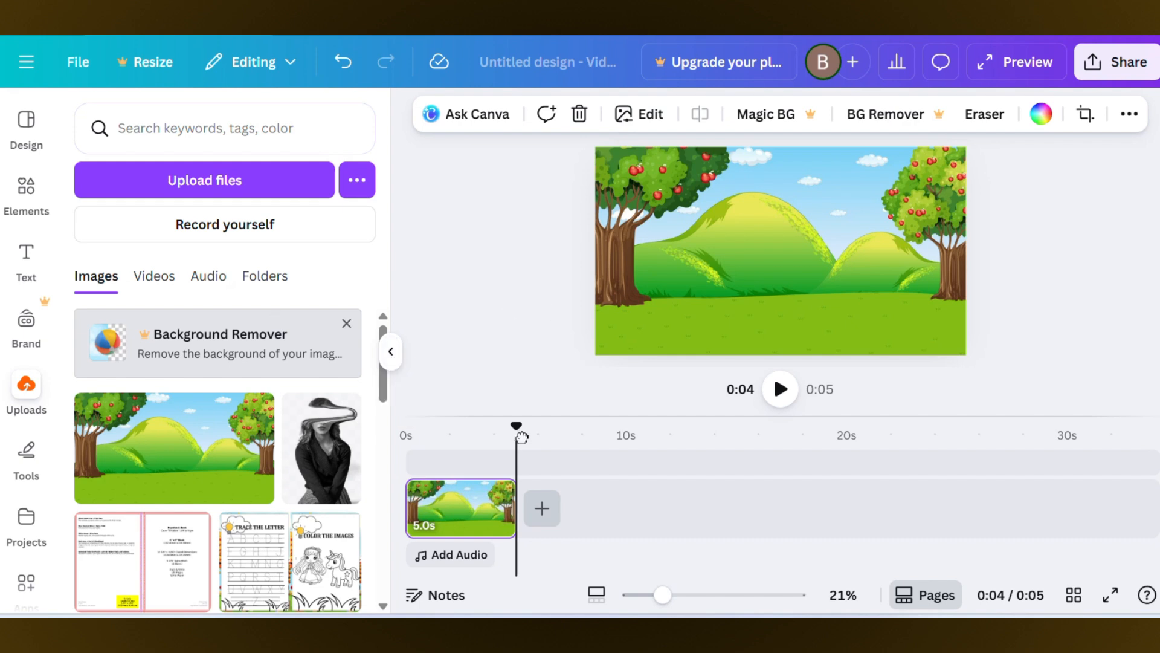
pyautogui.moveTo(522, 437); pyautogui.dragTo(409, 432)
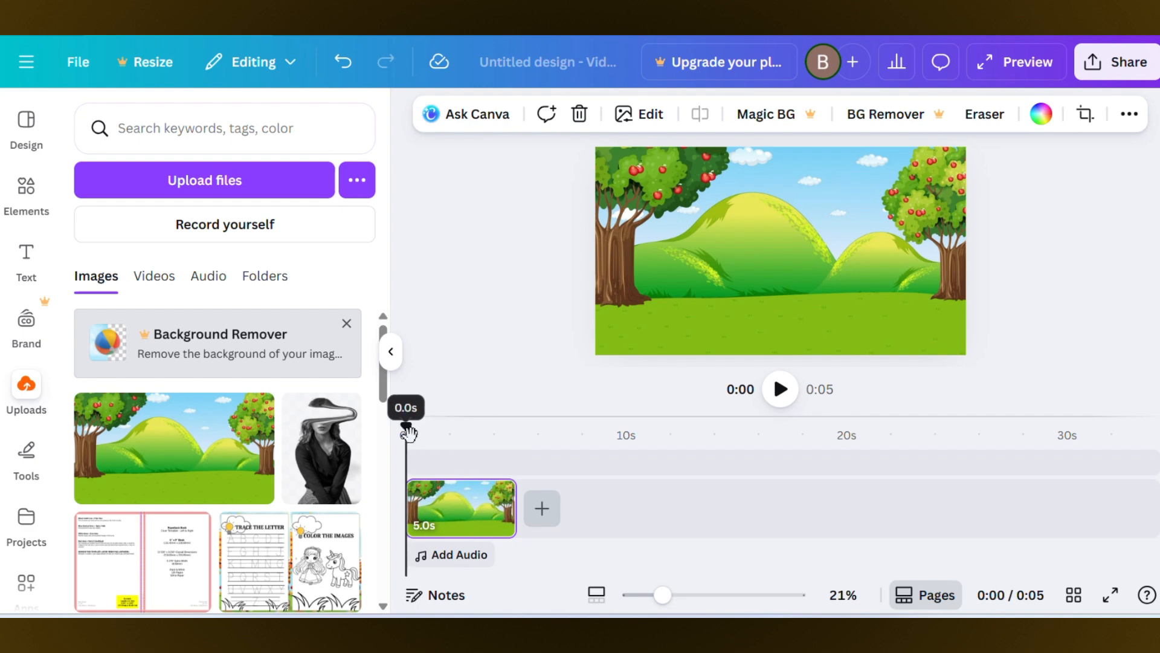
# Search the elements for "road" graphics and add the straight horizontal dark brown road with white dashes to the scene.
pyautogui.click(27, 201)
pyautogui.click(140, 137)
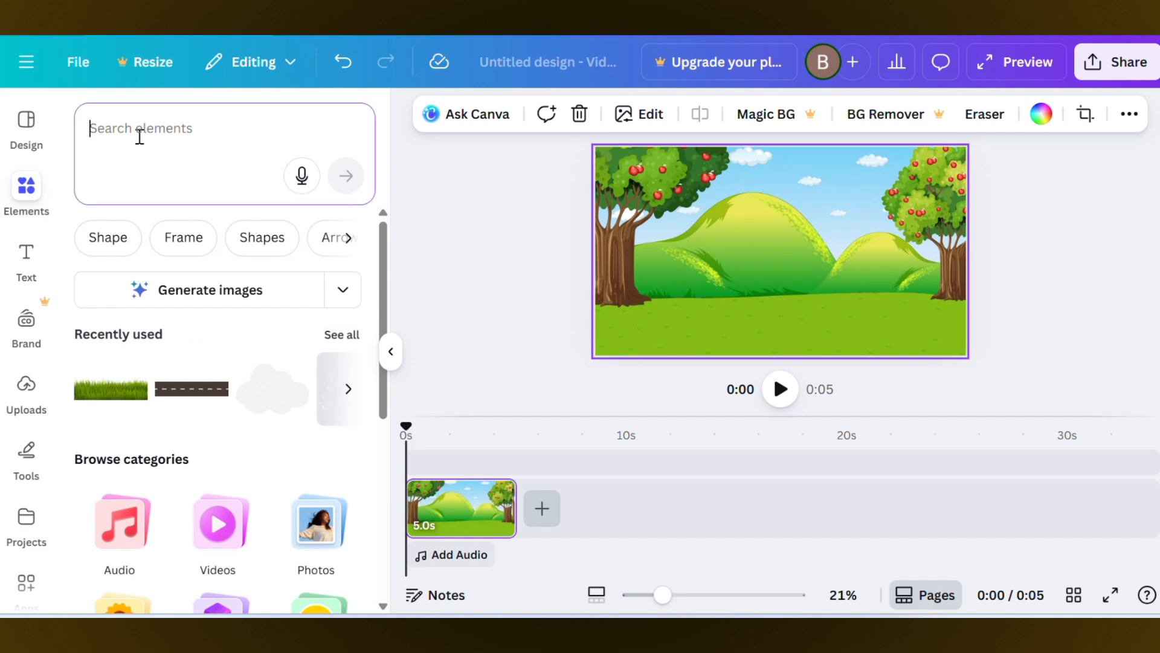
pyautogui.write('road')
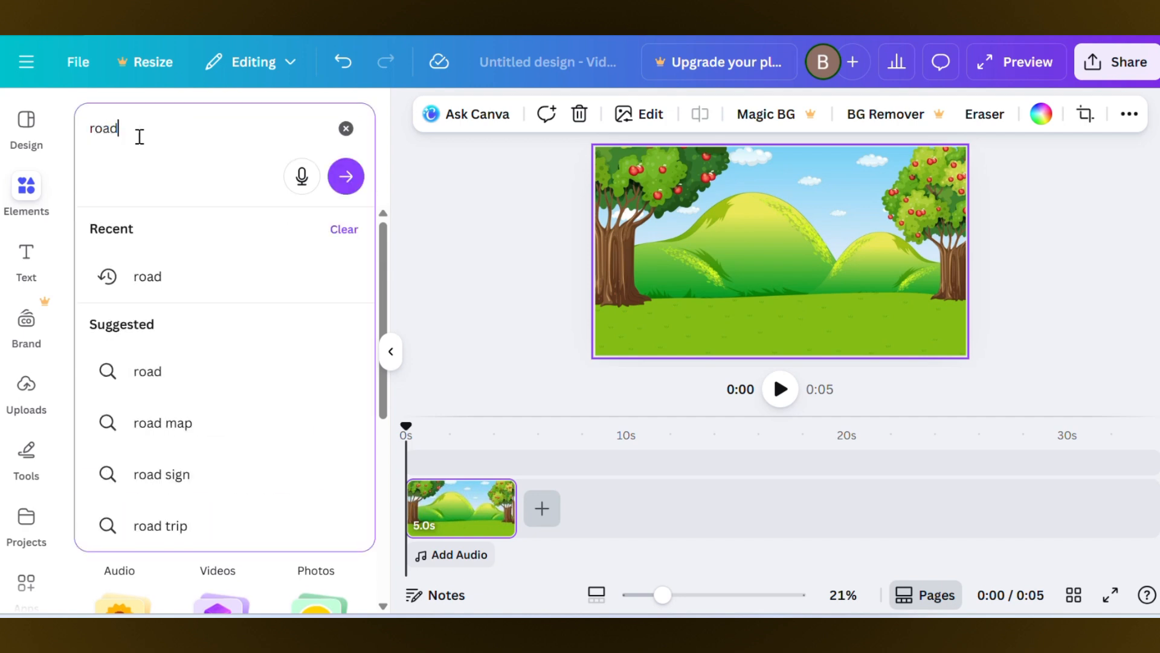
pyautogui.click(345, 176)
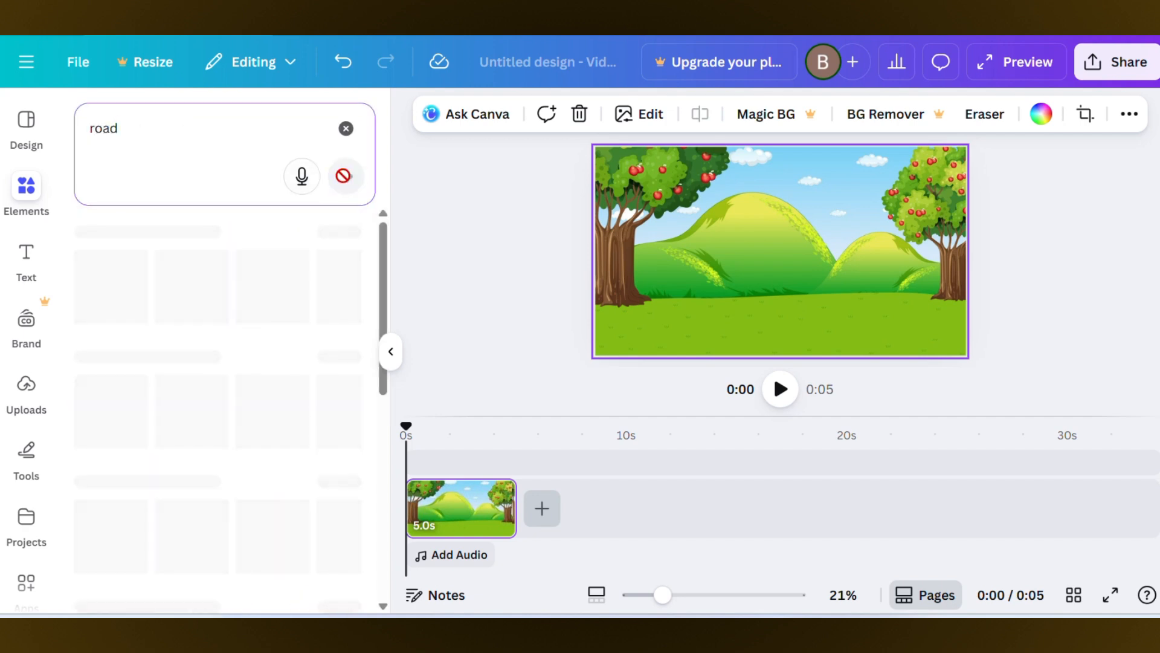
pyautogui.click(133, 240)
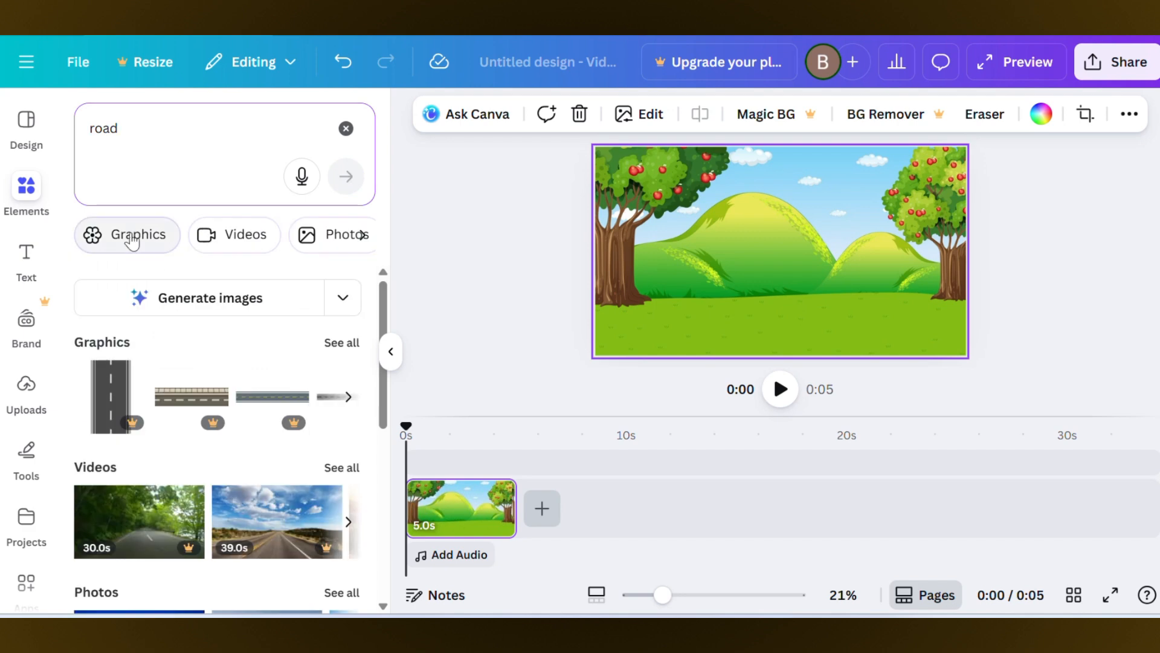
pyautogui.scroll(-6, 185, 447)
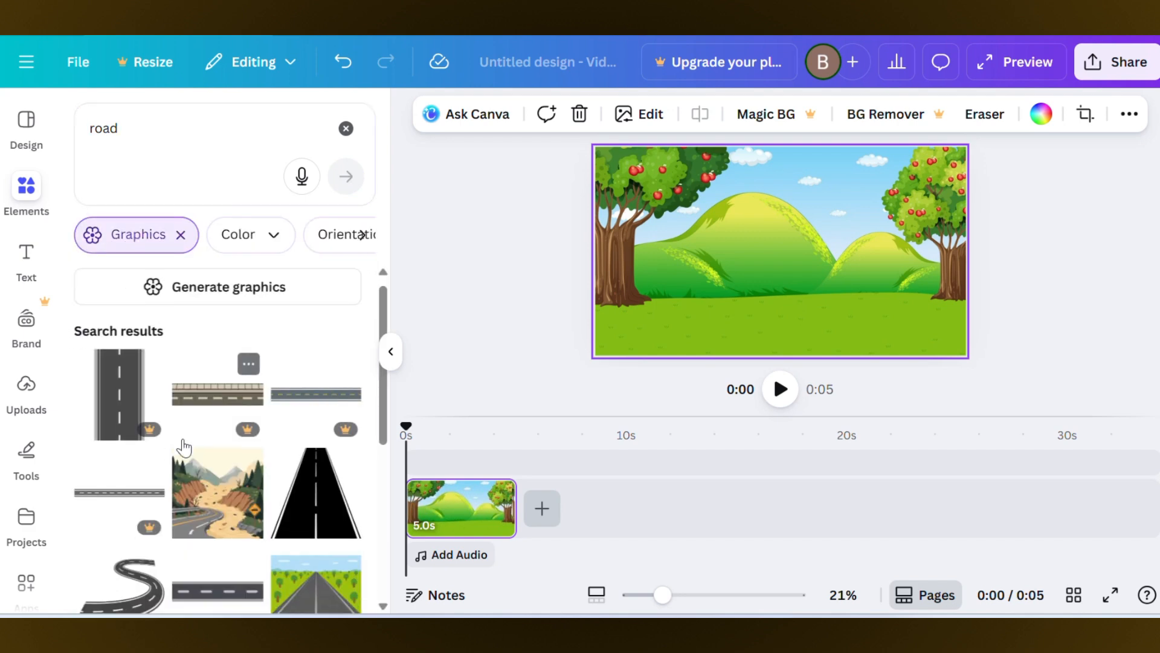
pyautogui.scroll(-3, 184, 447)
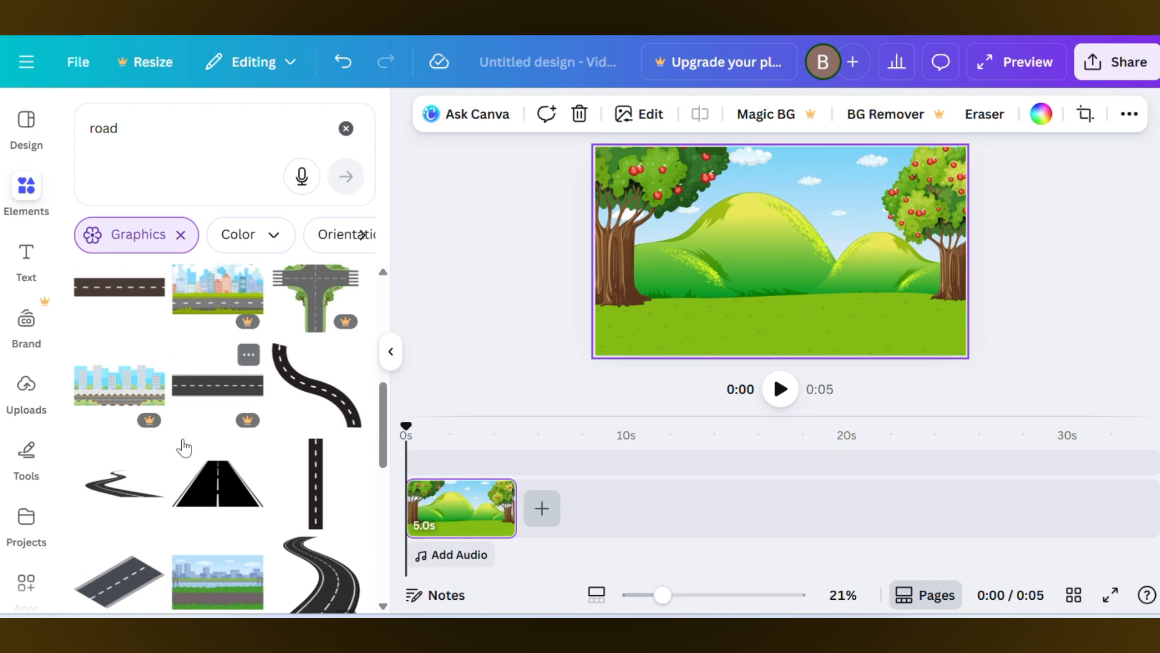
pyautogui.scroll(4, 184, 447)
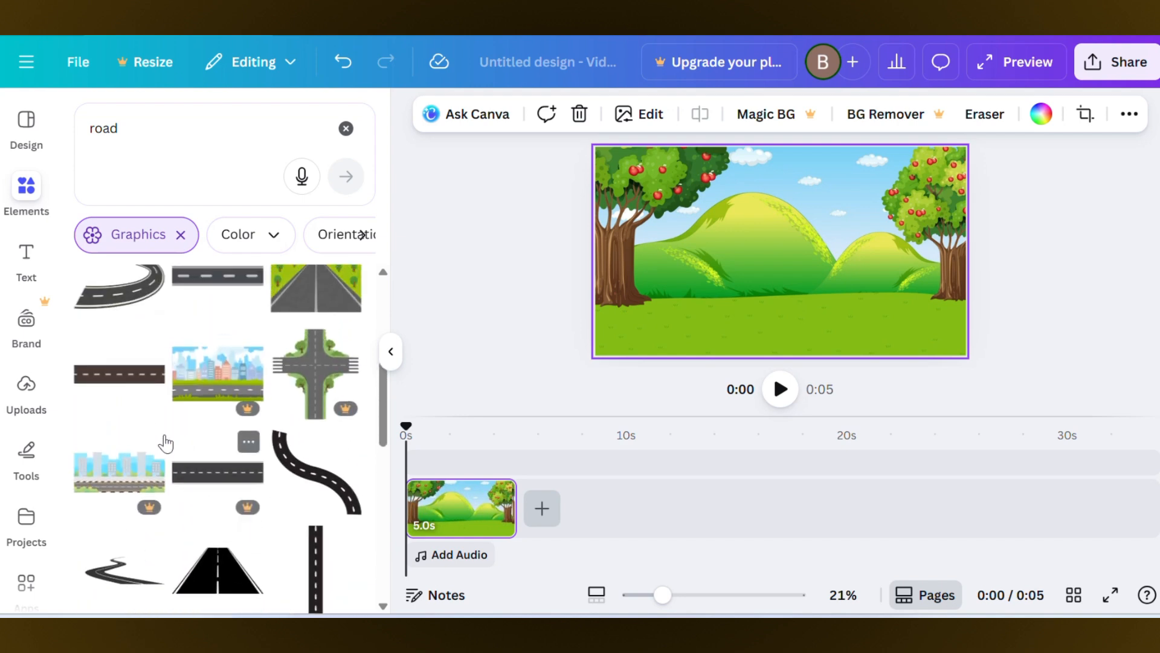
pyautogui.click(121, 393)
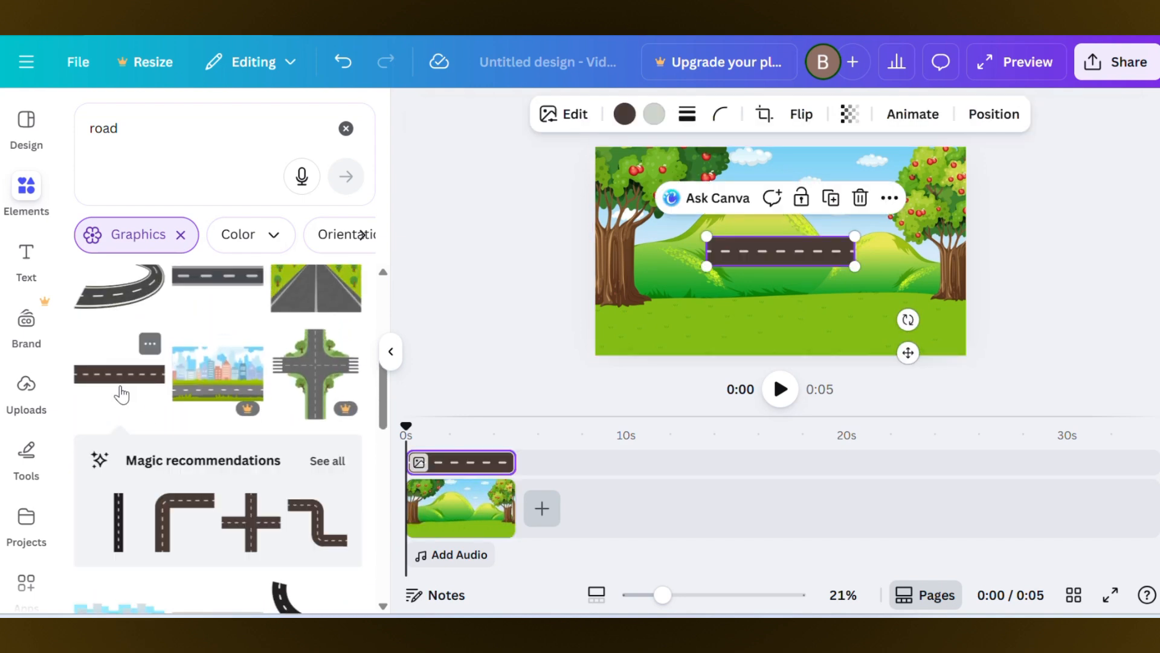
# Enlarge the road to span the full page width and place it along the bottom edge of the scene.
pyautogui.moveTo(707, 266); pyautogui.dragTo(596, 288)
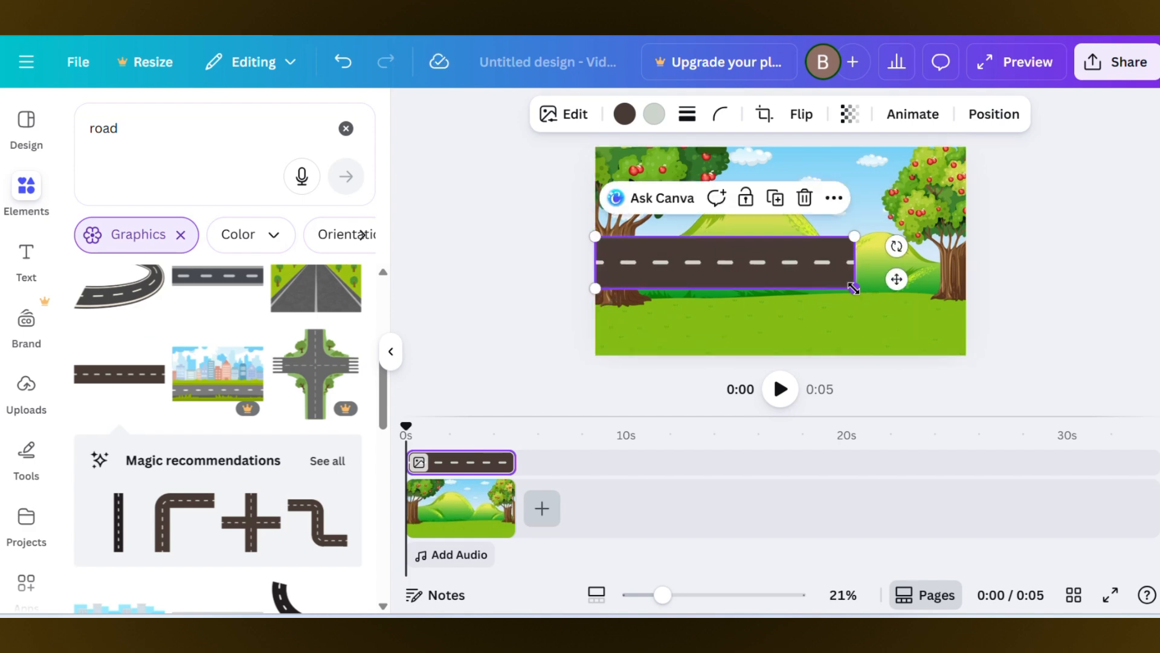
pyautogui.moveTo(853, 289); pyautogui.dragTo(965, 311)
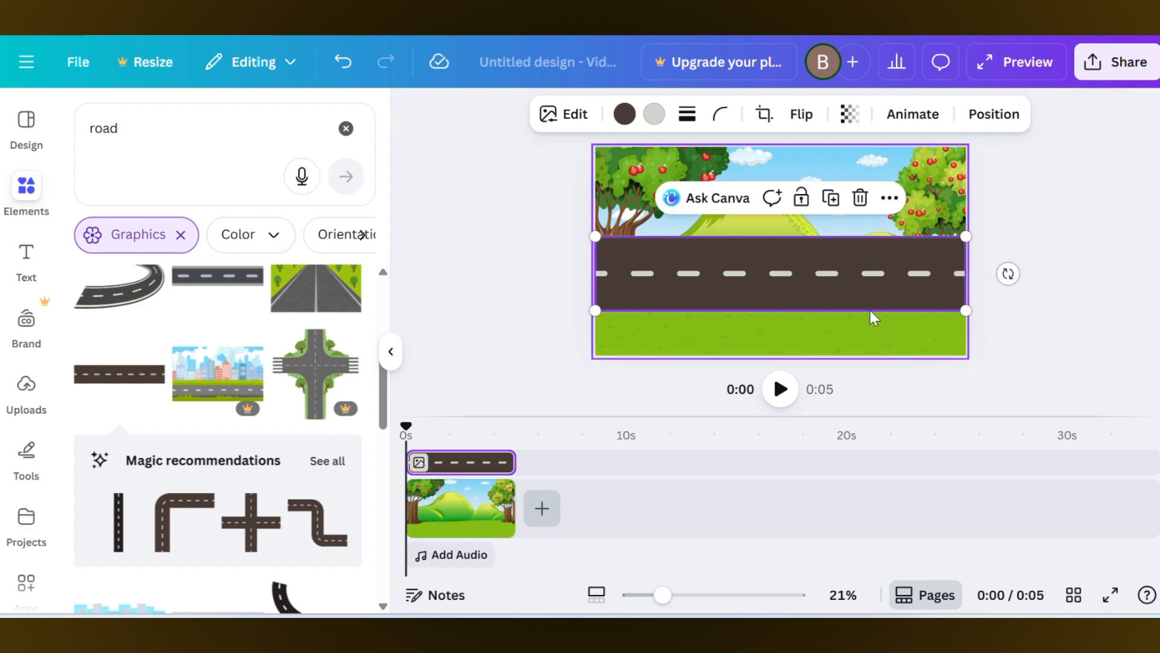
pyautogui.moveTo(803, 289); pyautogui.dragTo(803, 330)
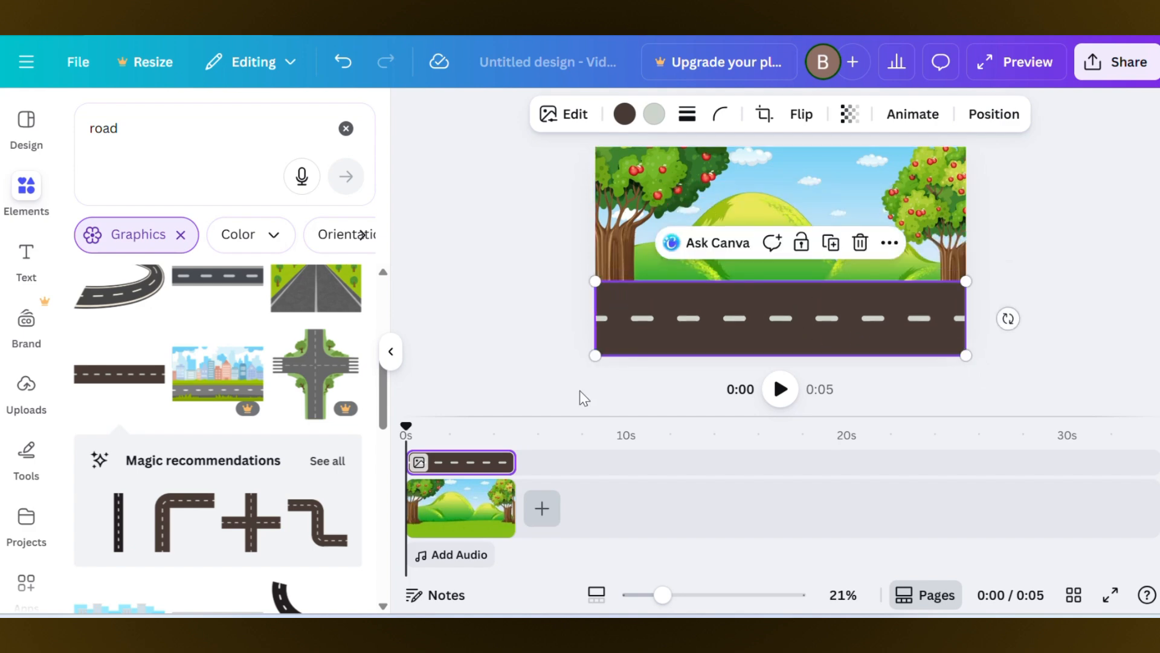
# Search the elements for "grass" graphics and add the dark green horizontal grass strip to the scene.
pyautogui.click(346, 129)
pyautogui.click(214, 136)
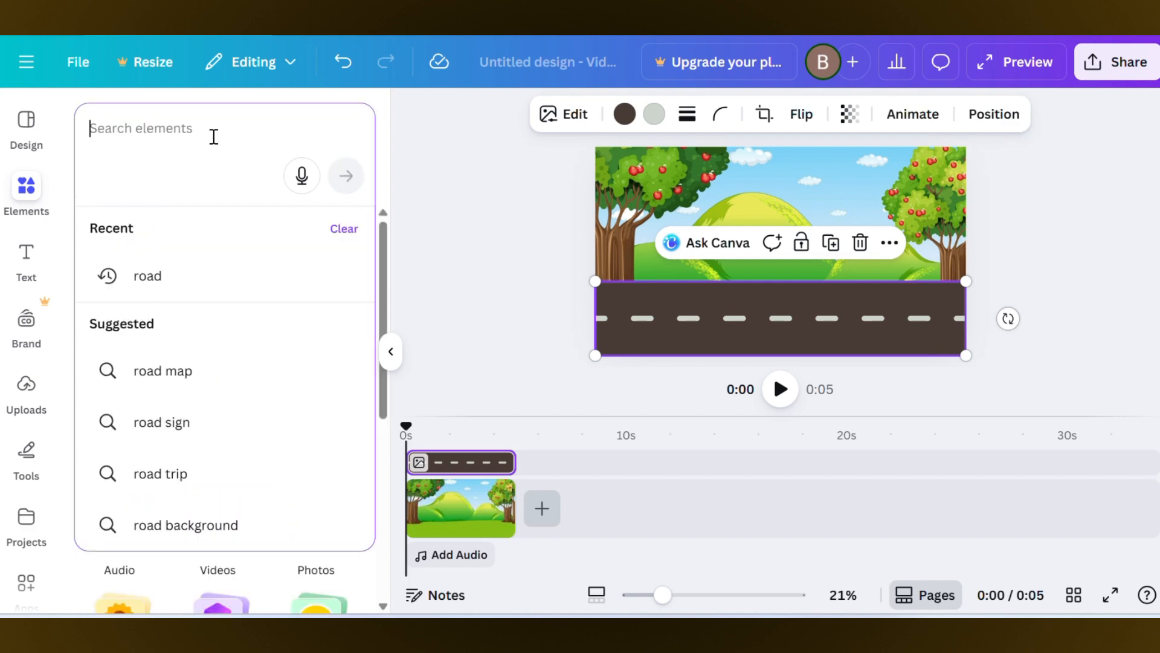
pyautogui.write('grass')
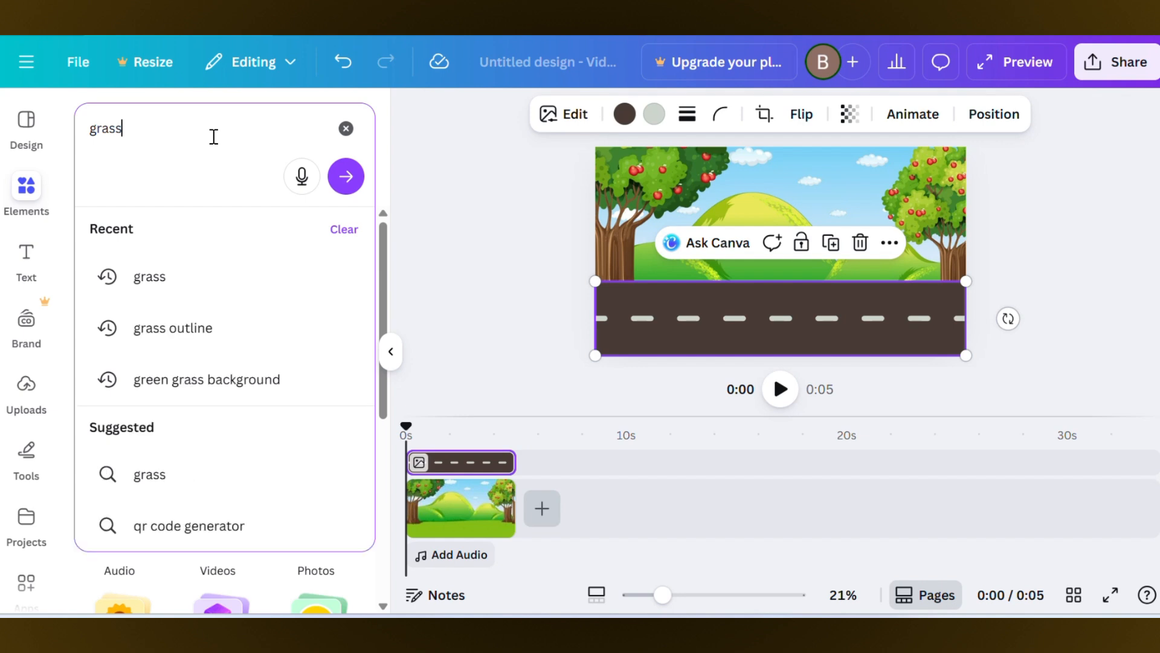
pyautogui.click(346, 176)
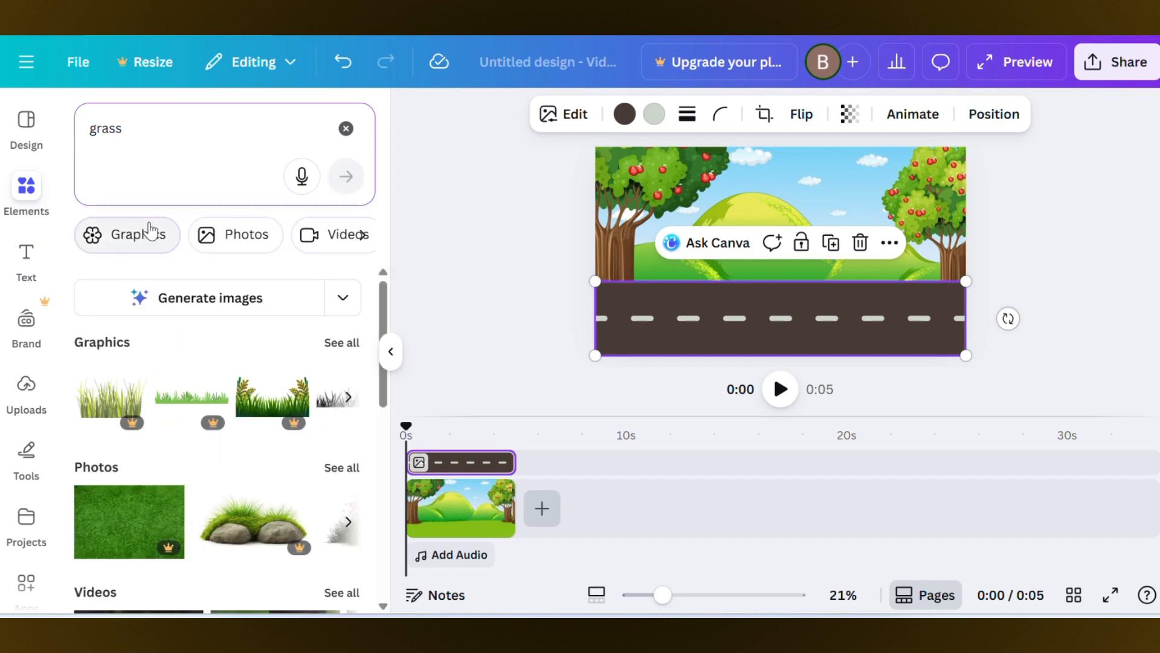
pyautogui.click(151, 233)
pyautogui.scroll(-5, 206, 454)
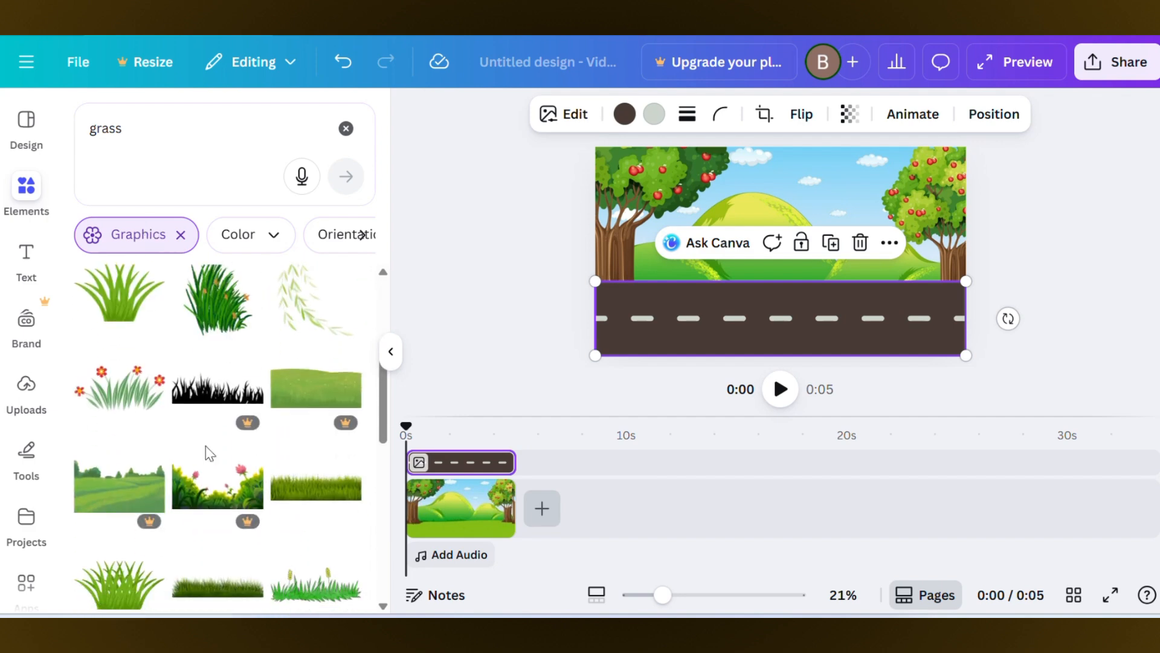
pyautogui.scroll(-3, 210, 453)
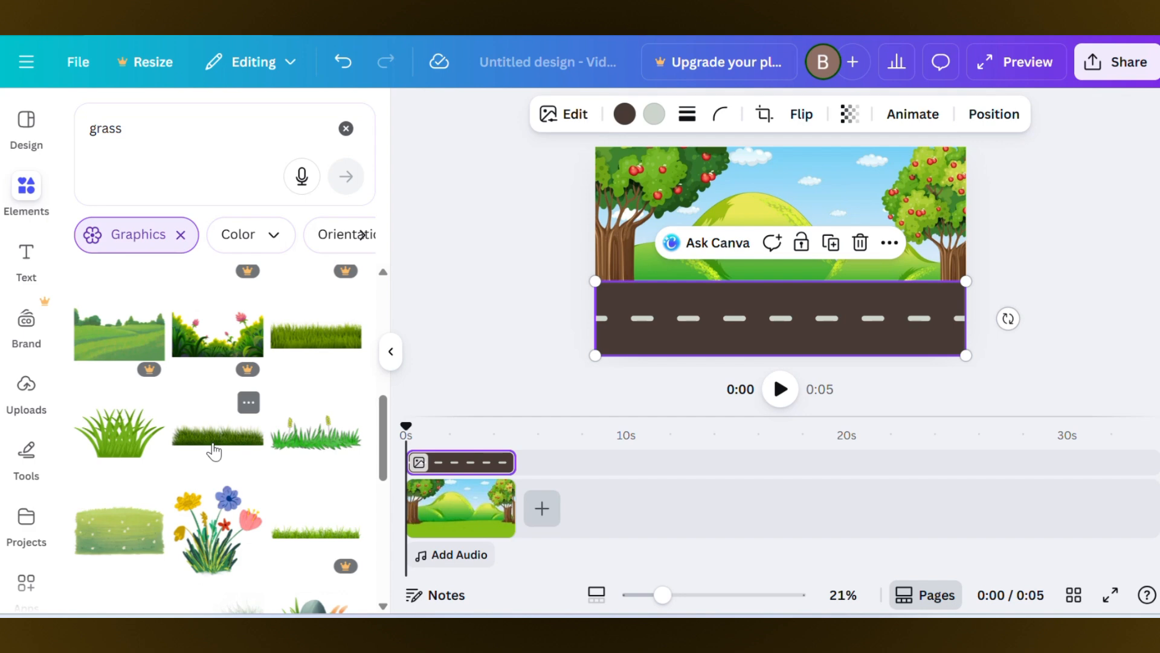
pyautogui.click(214, 450)
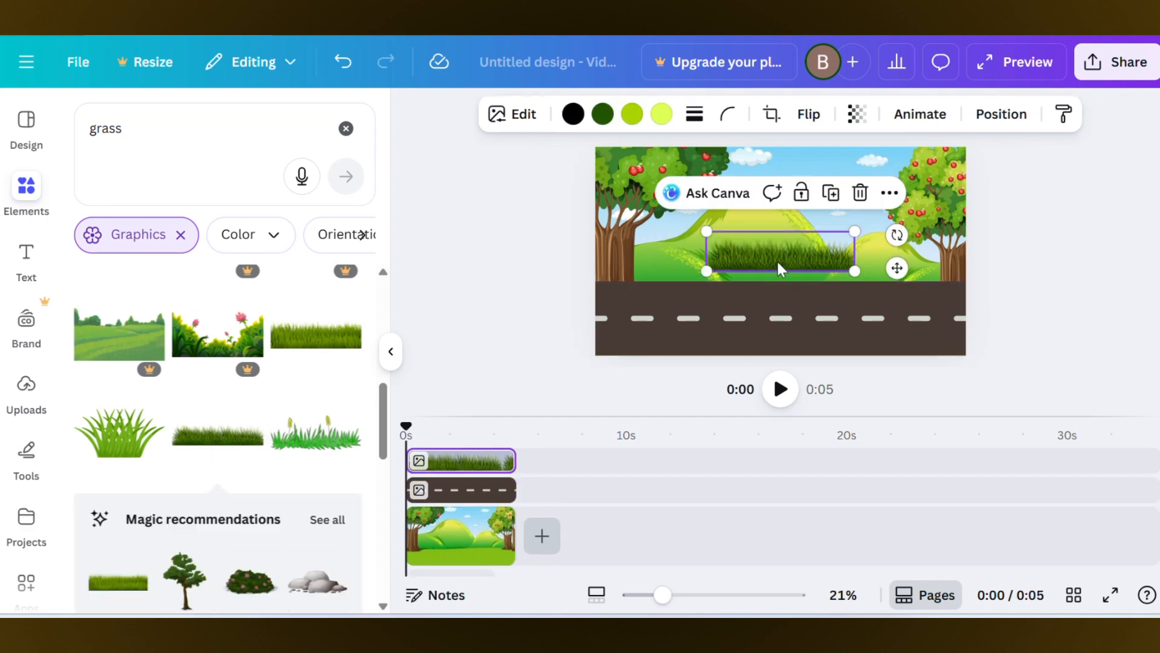
# Place the grass strip over the road's upper edge and duplicate it twice to cover the full page width.
pyautogui.moveTo(778, 264); pyautogui.dragTo(657, 278)
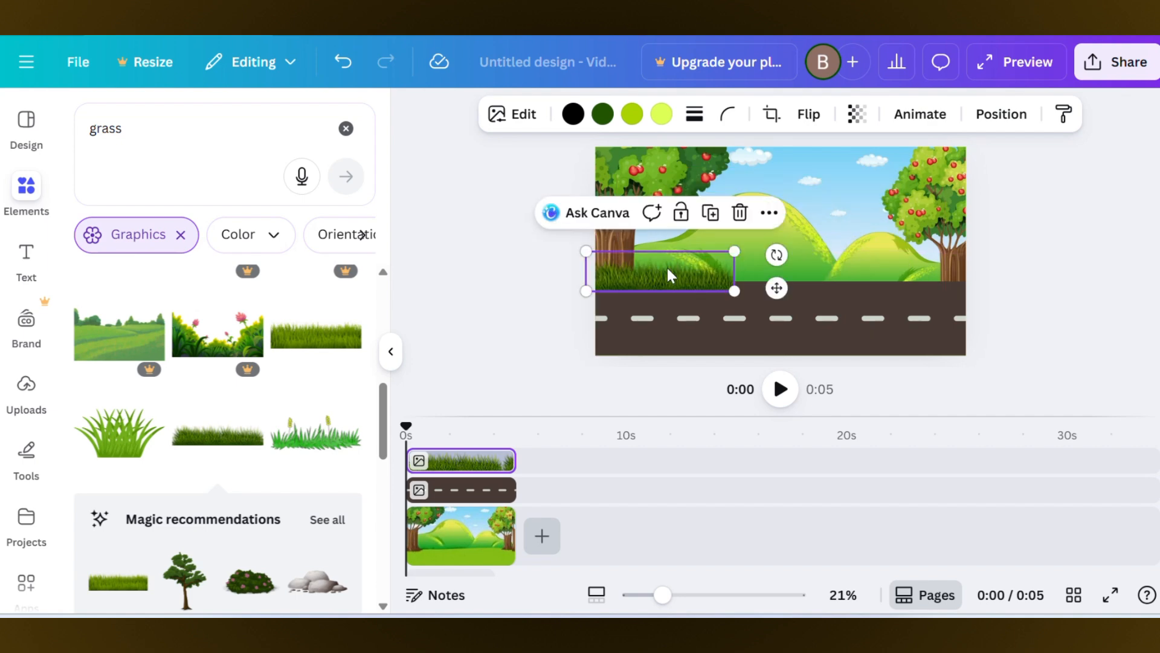
pyautogui.click(710, 215)
pyautogui.moveTo(694, 274); pyautogui.dragTo(830, 278)
pyautogui.click(848, 212)
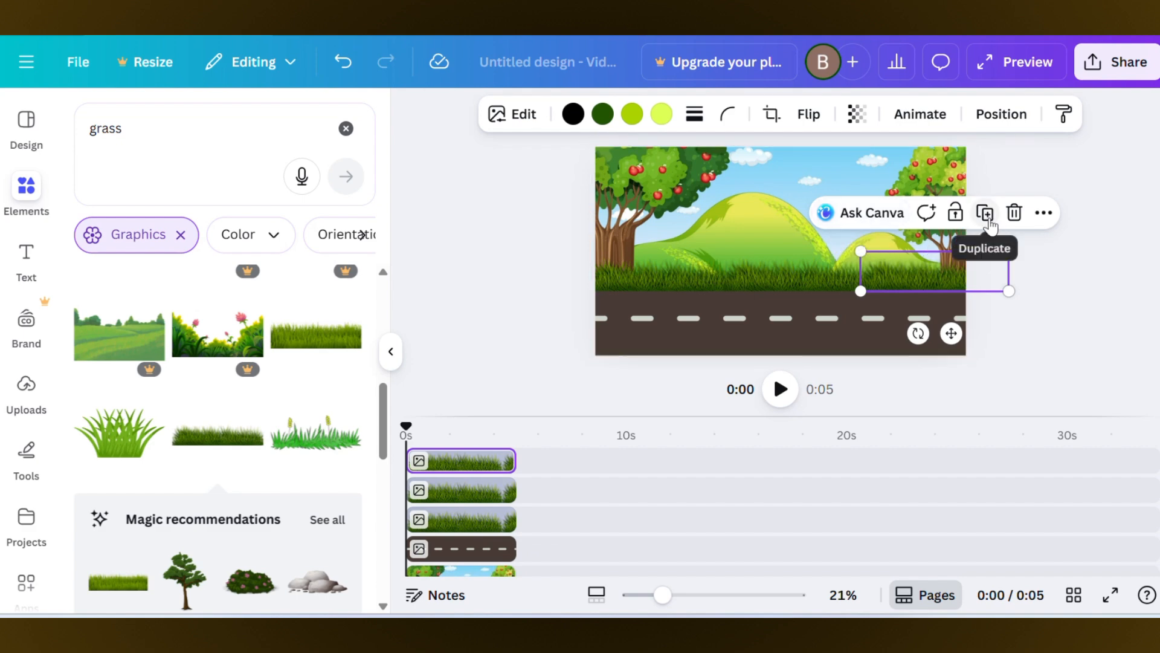
# Duplicate the grass strip to build a second row of three pieces along the road's lower edge.
pyautogui.click(989, 223)
pyautogui.moveTo(934, 290); pyautogui.dragTo(679, 336)
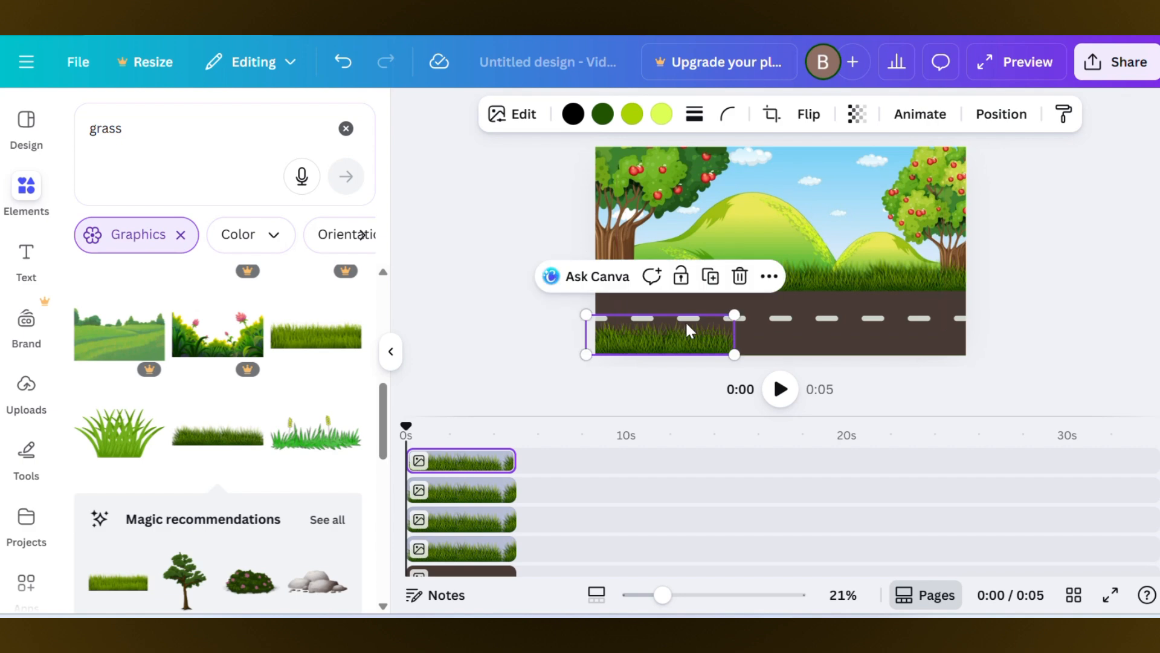
pyautogui.click(713, 280)
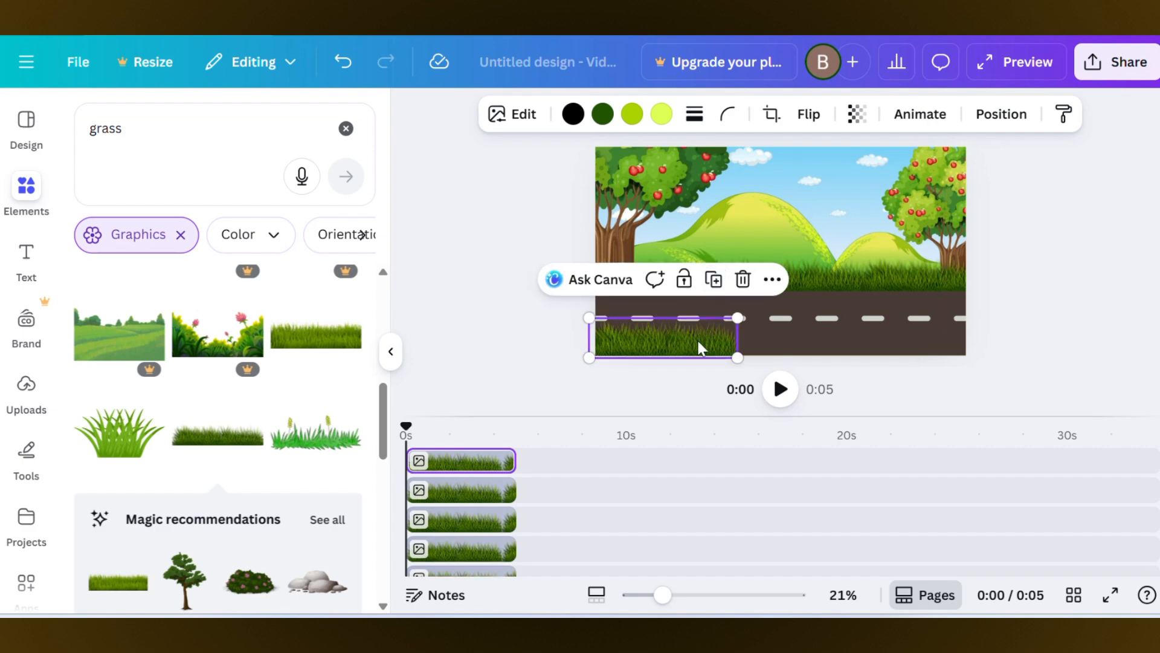
pyautogui.moveTo(698, 340); pyautogui.dragTo(835, 332)
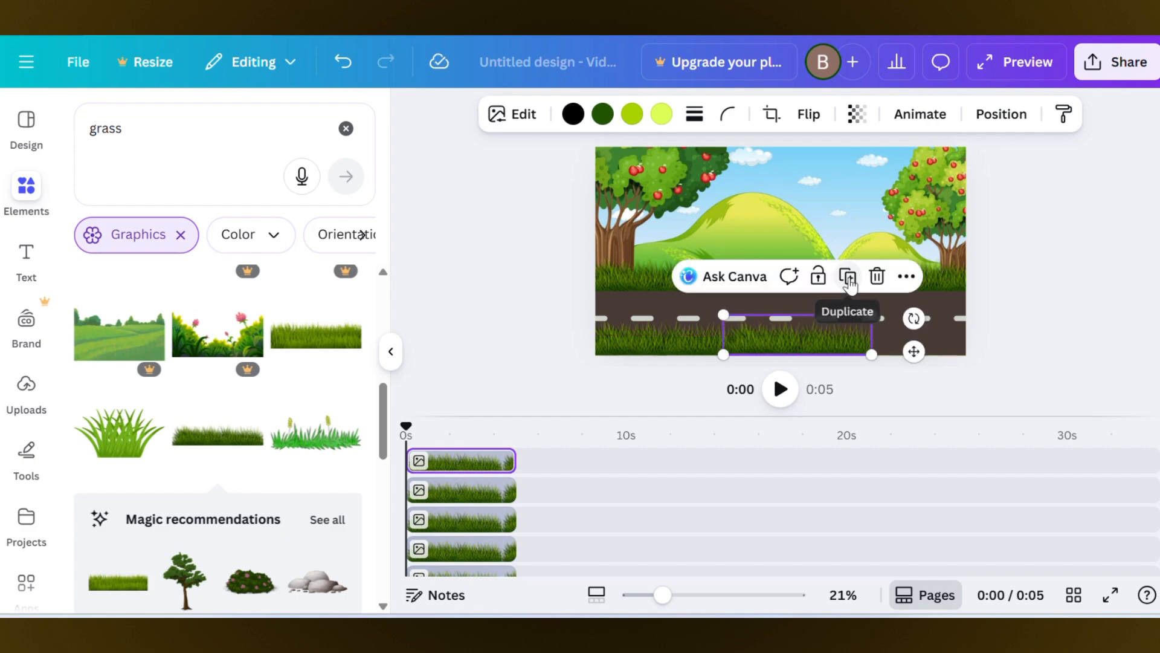
pyautogui.click(849, 282)
pyautogui.click(1063, 335)
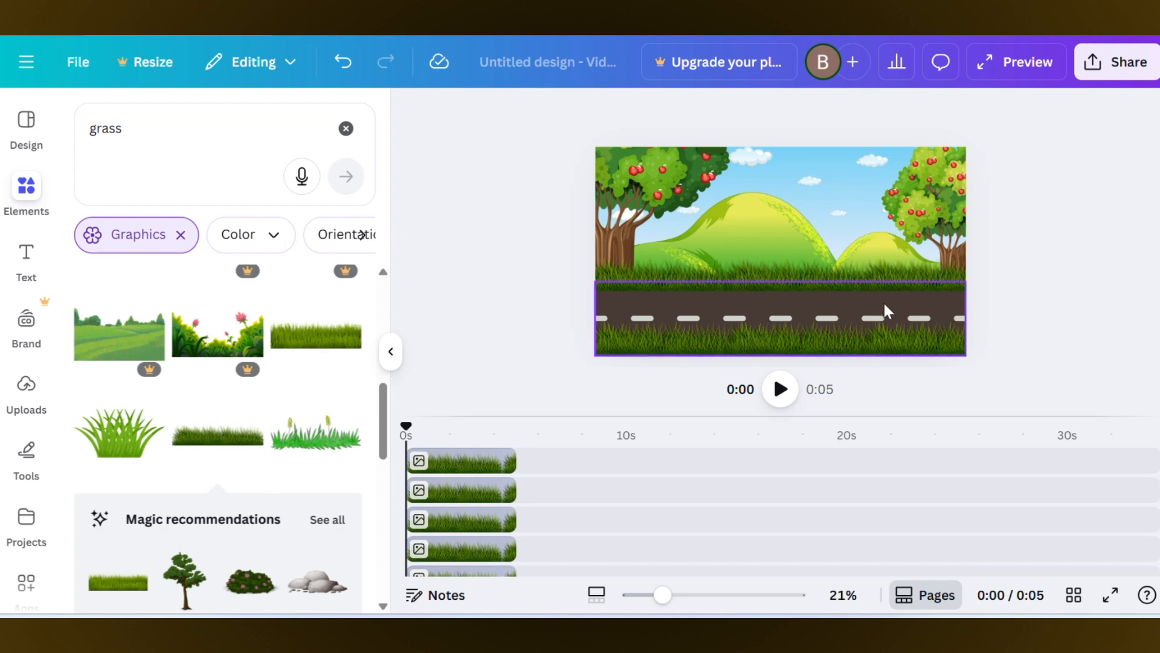
# Clear the element search, find the KLIPY app among the Canva apps and open it.
pyautogui.click(346, 128)
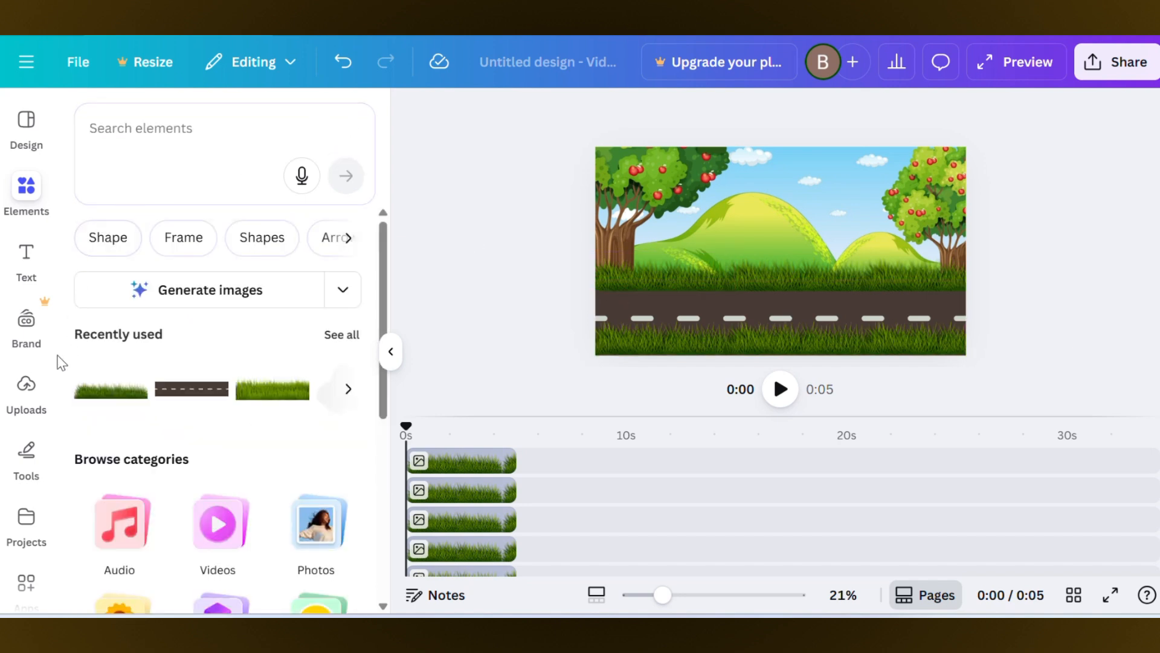
pyautogui.scroll(-3, 36, 472)
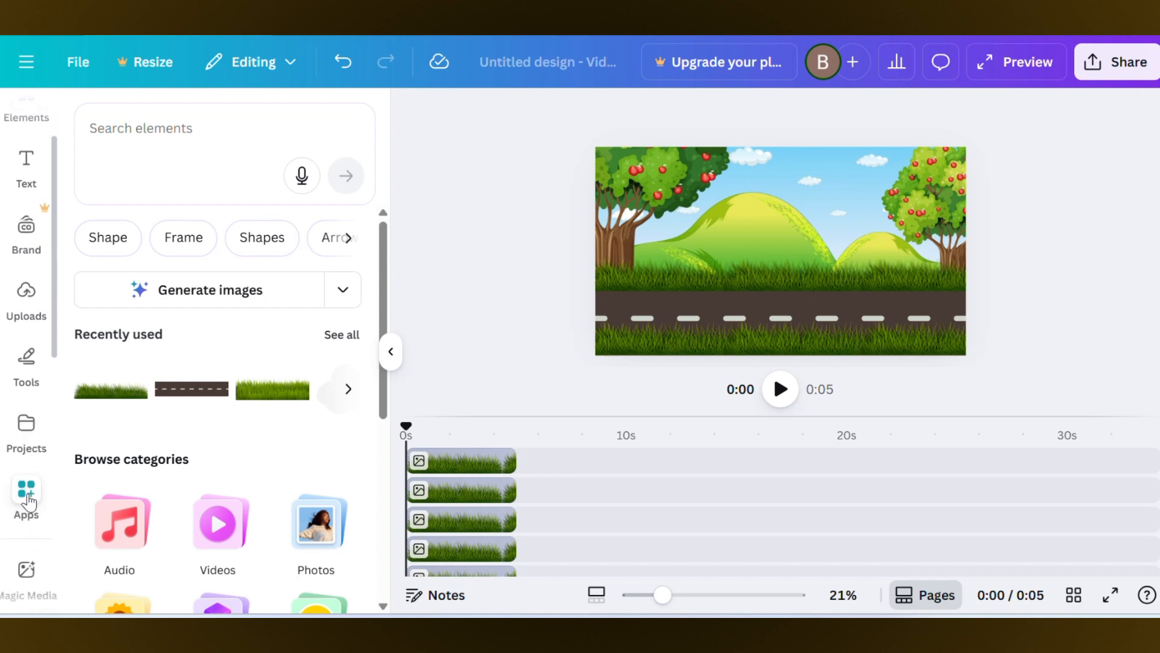
pyautogui.click(26, 490)
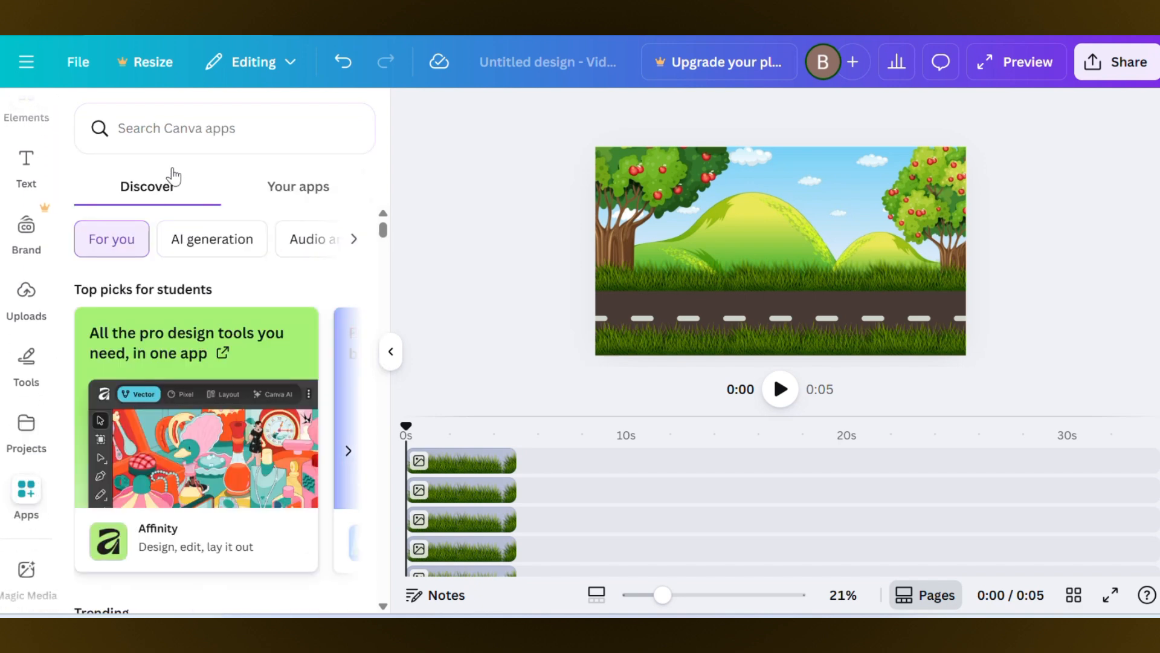
pyautogui.click(198, 139)
pyautogui.write('k')
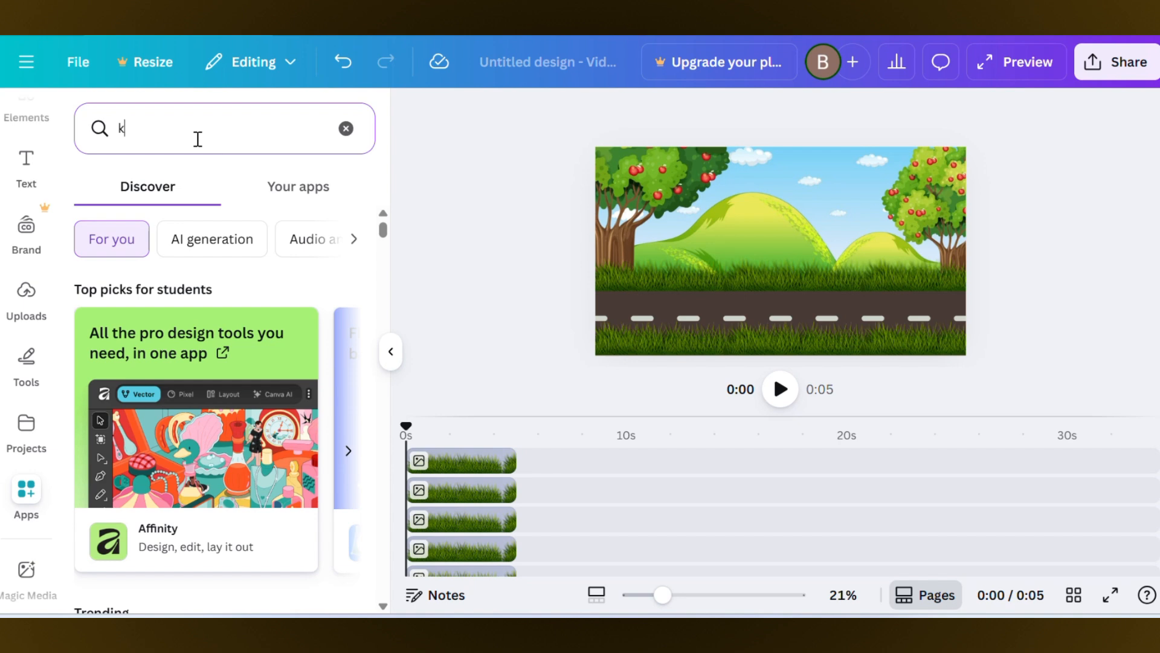
pyautogui.write('lipy')
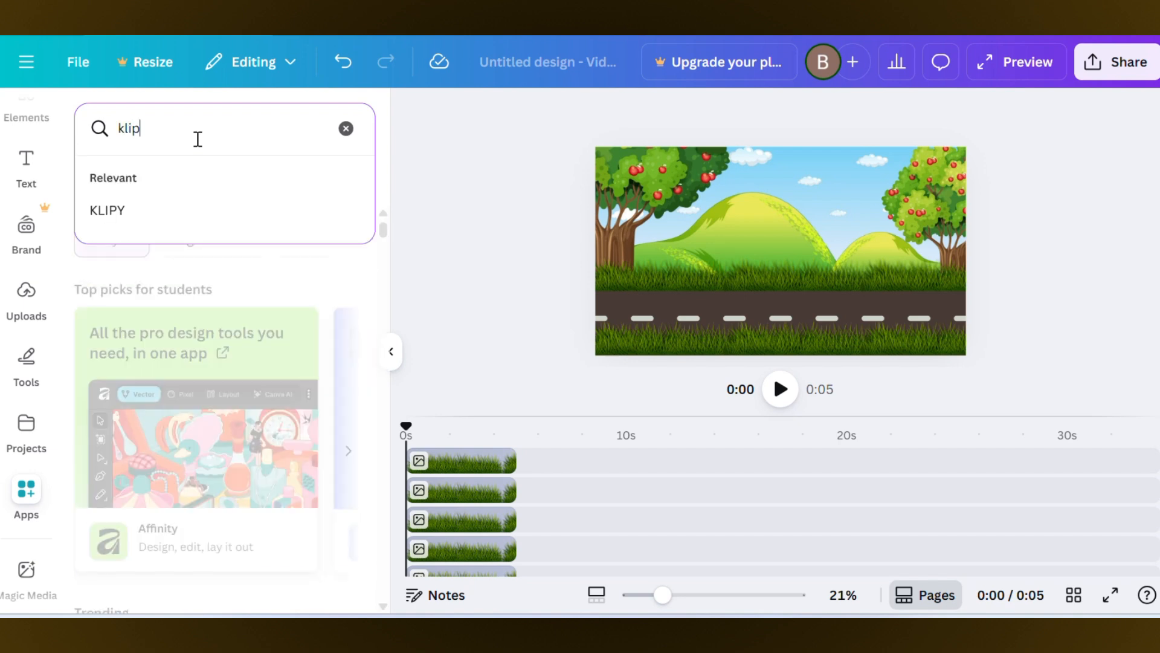
pyautogui.click(113, 212)
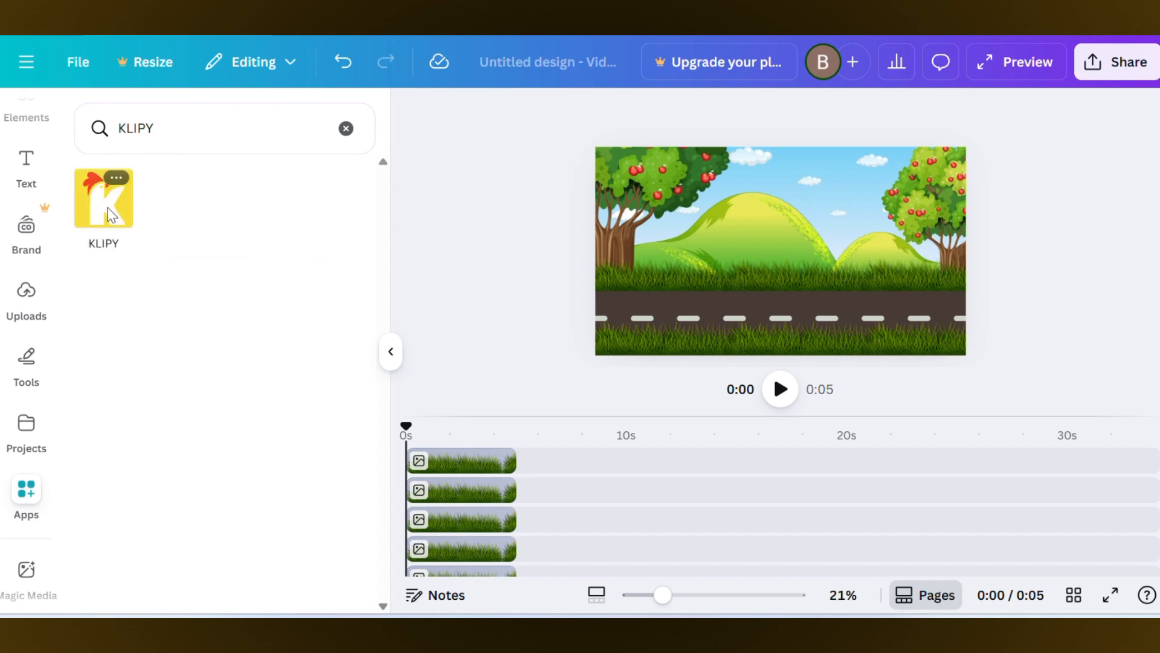
pyautogui.click(108, 208)
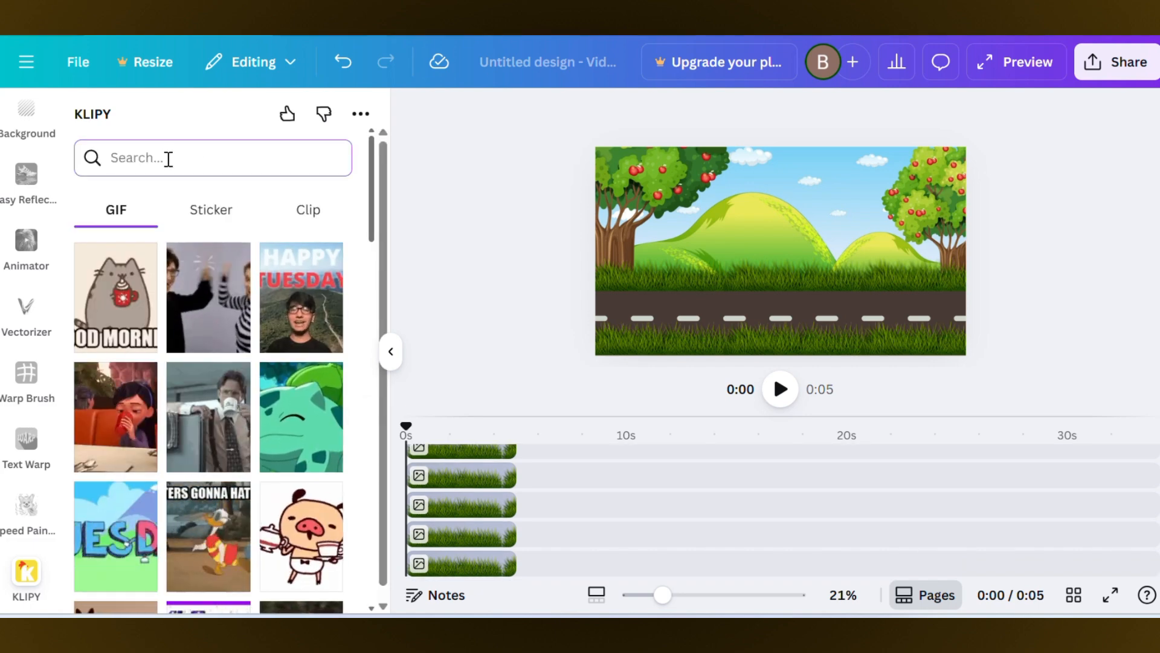
# Search the KLIPY stickers for "bicycle" and browse the results for a cartoon rider.
pyautogui.click(168, 159)
pyautogui.write('bicyc')
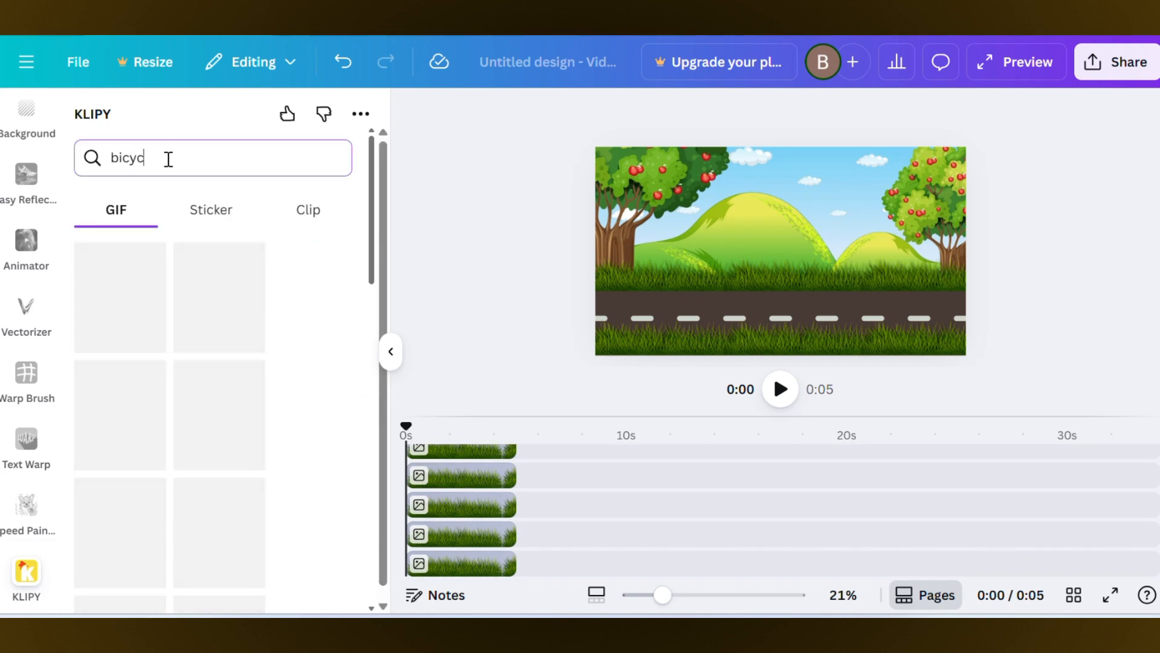
pyautogui.write('le')
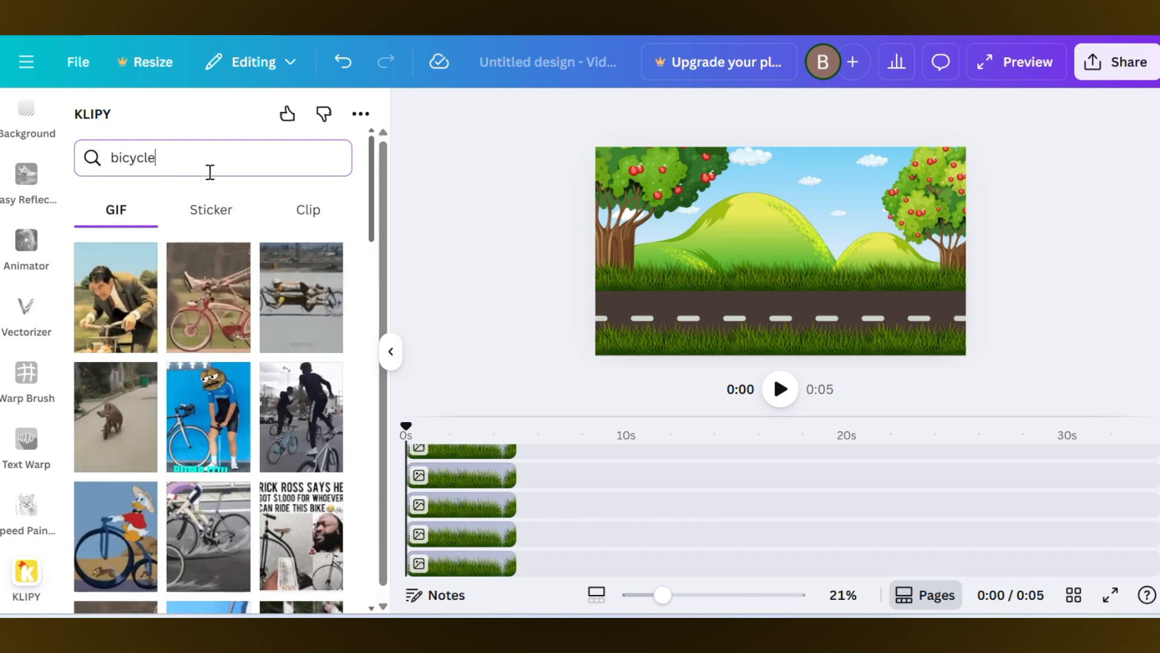
pyautogui.click(211, 213)
pyautogui.click(210, 213)
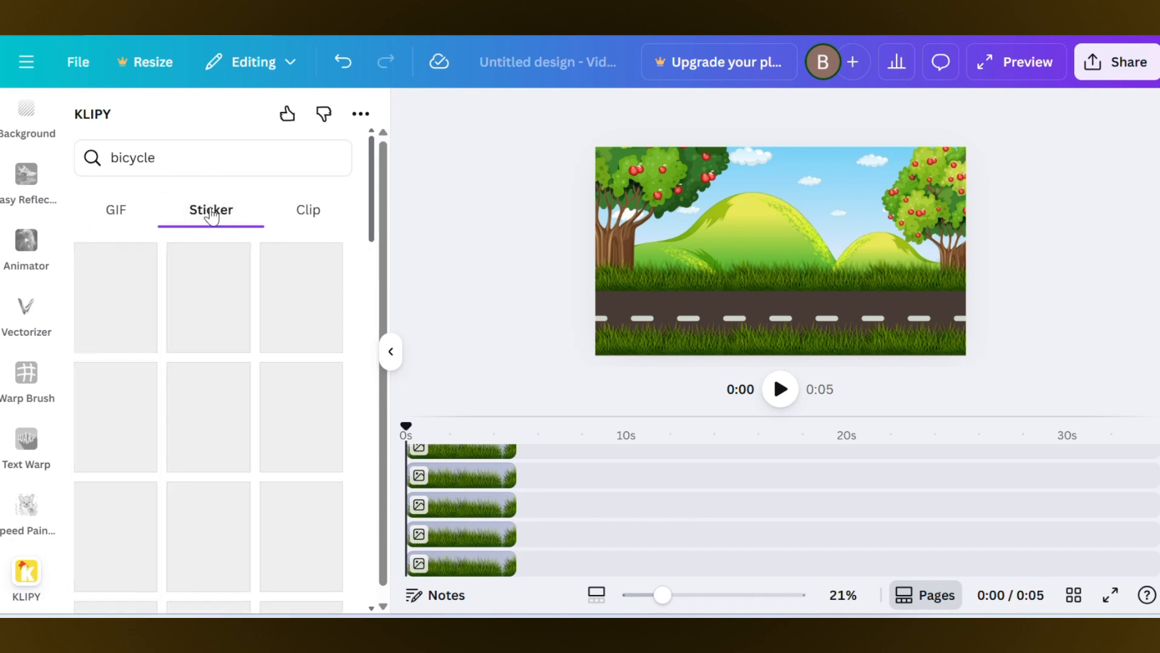
pyautogui.scroll(-5, 201, 320)
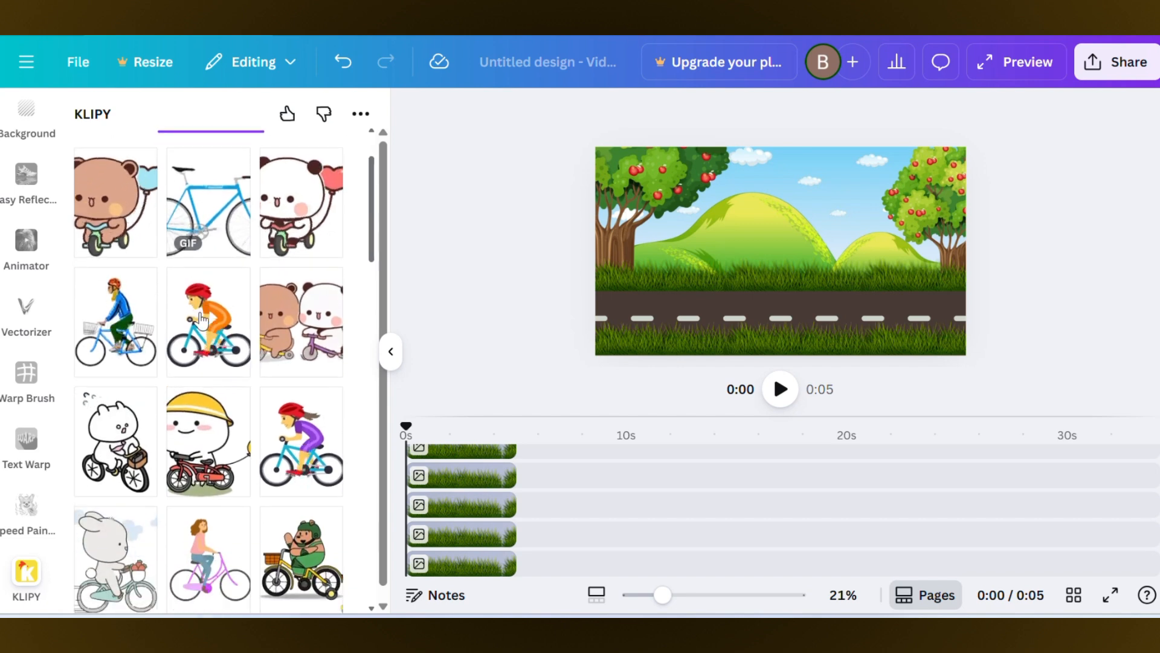
pyautogui.scroll(-5, 201, 320)
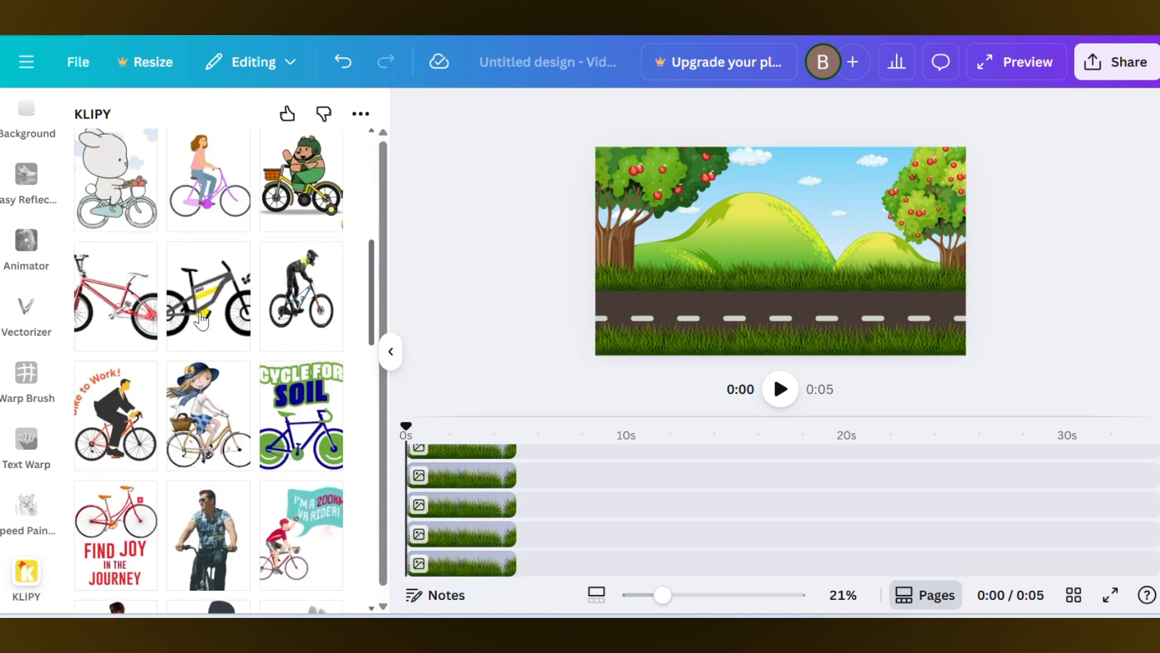
pyautogui.scroll(-6, 201, 320)
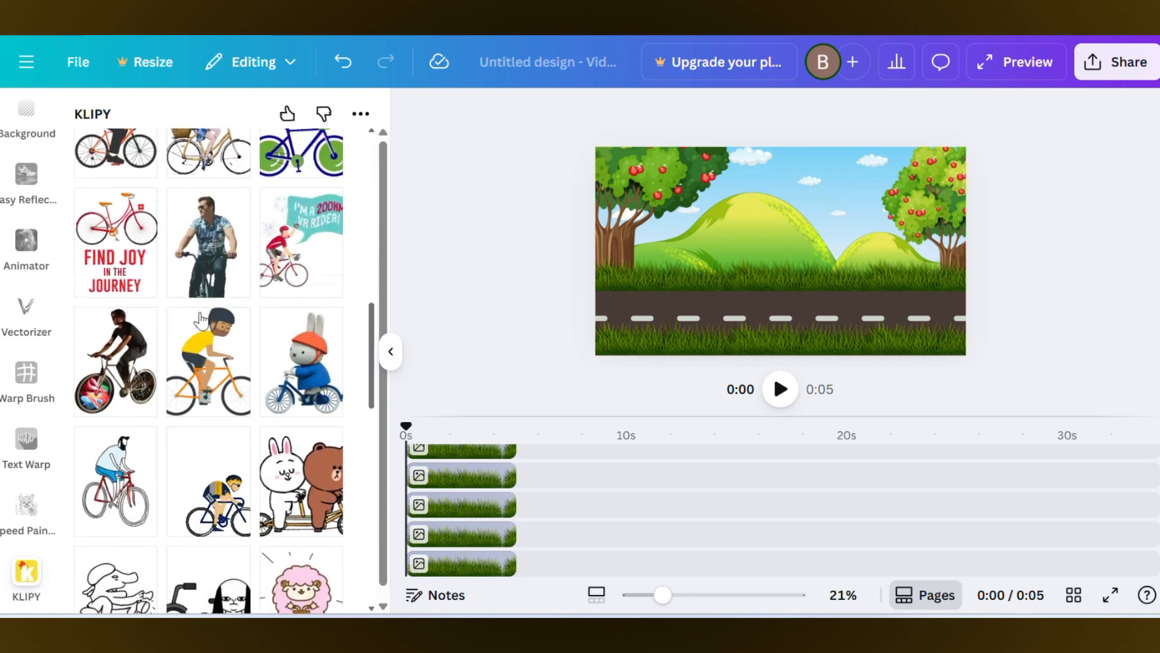
pyautogui.scroll(-2, 201, 320)
pyautogui.scroll(5, 201, 320)
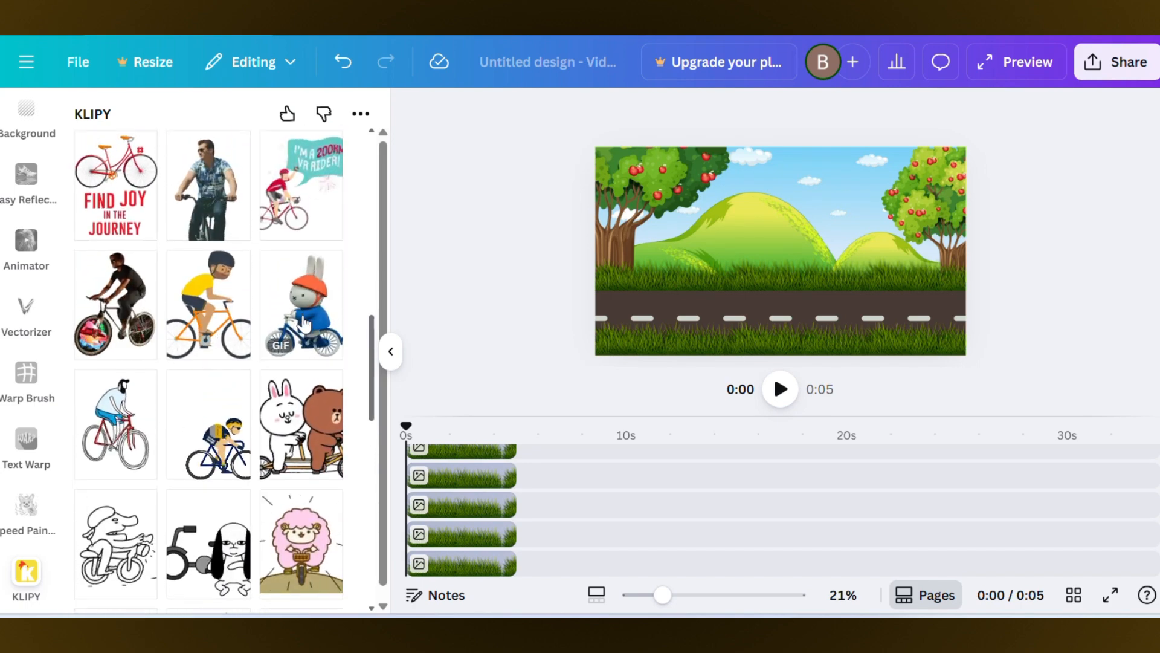
# Add the sticker of the rabbit riding a blue bicycle, enlarge it and place it at the road's right end.
pyautogui.click(304, 323)
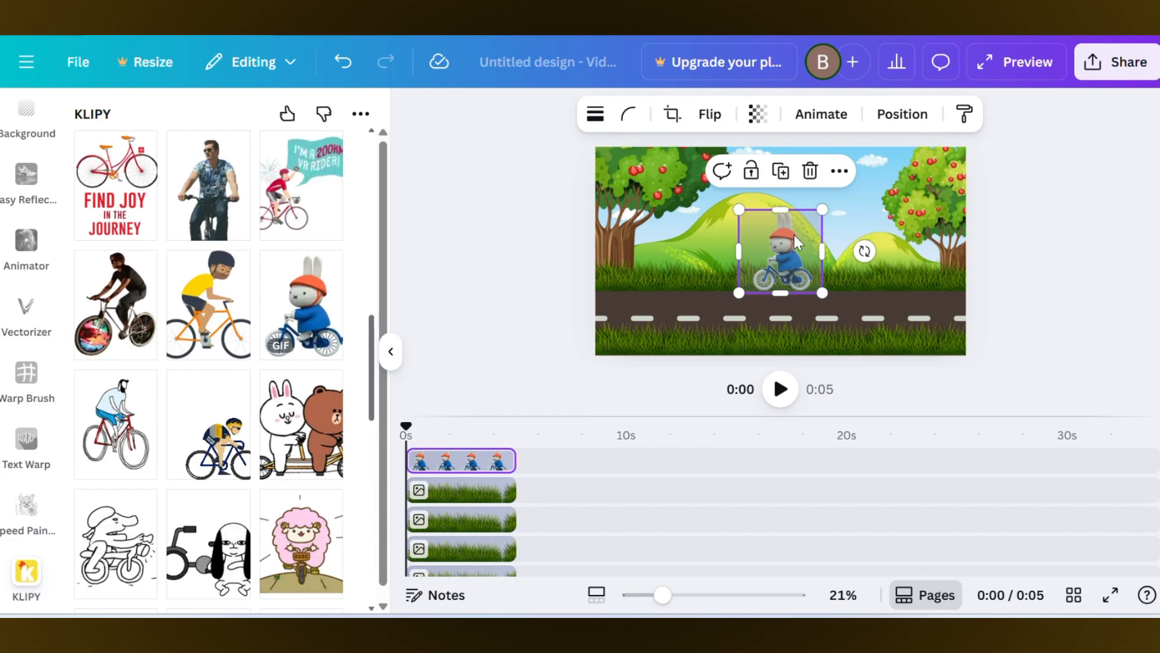
pyautogui.moveTo(822, 209); pyautogui.dragTo(860, 171)
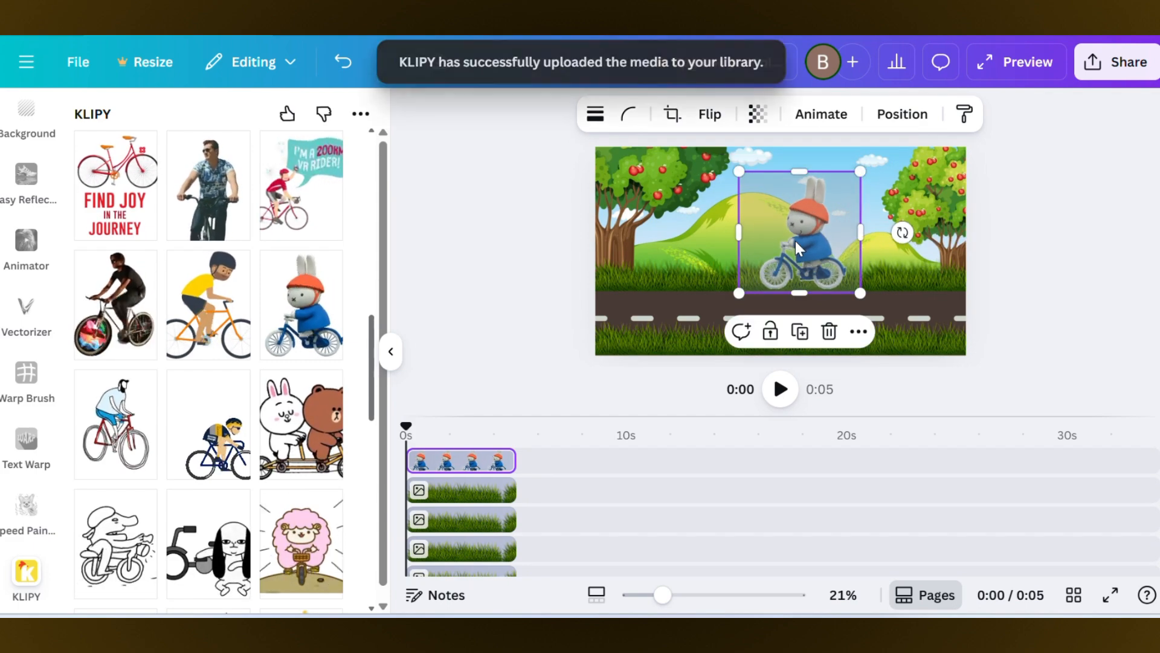
pyautogui.moveTo(795, 241); pyautogui.dragTo(922, 278)
# Move the rabbit cyclist's layer below the three grass strips along the road's lower edge.
pyautogui.click(906, 118)
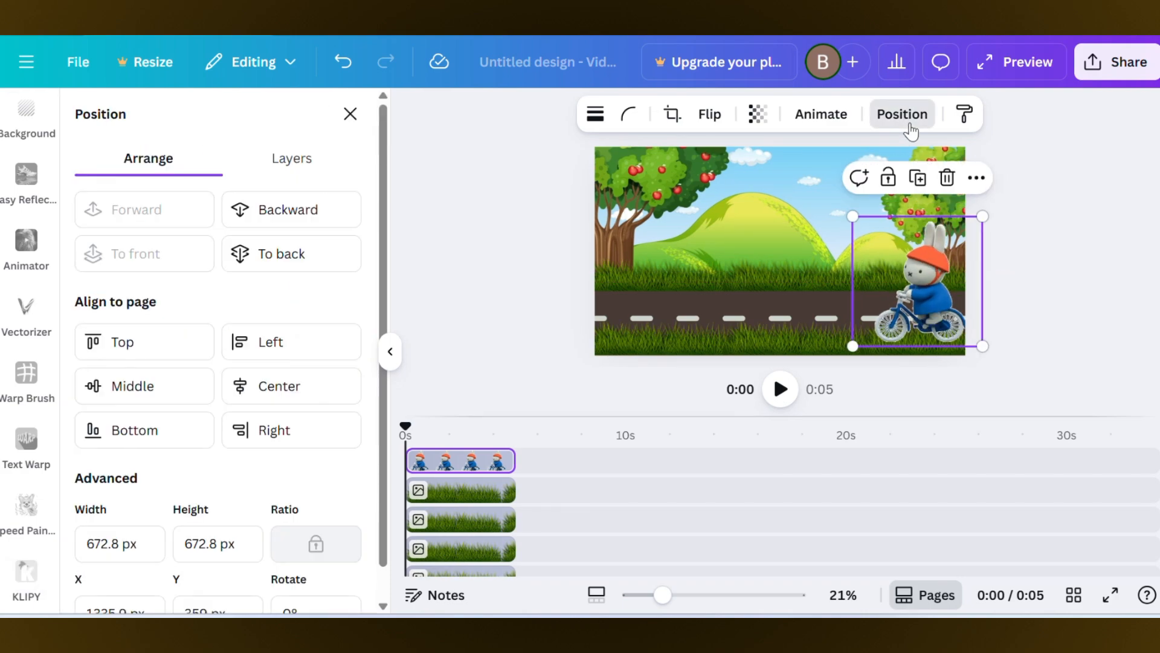
pyautogui.click(298, 160)
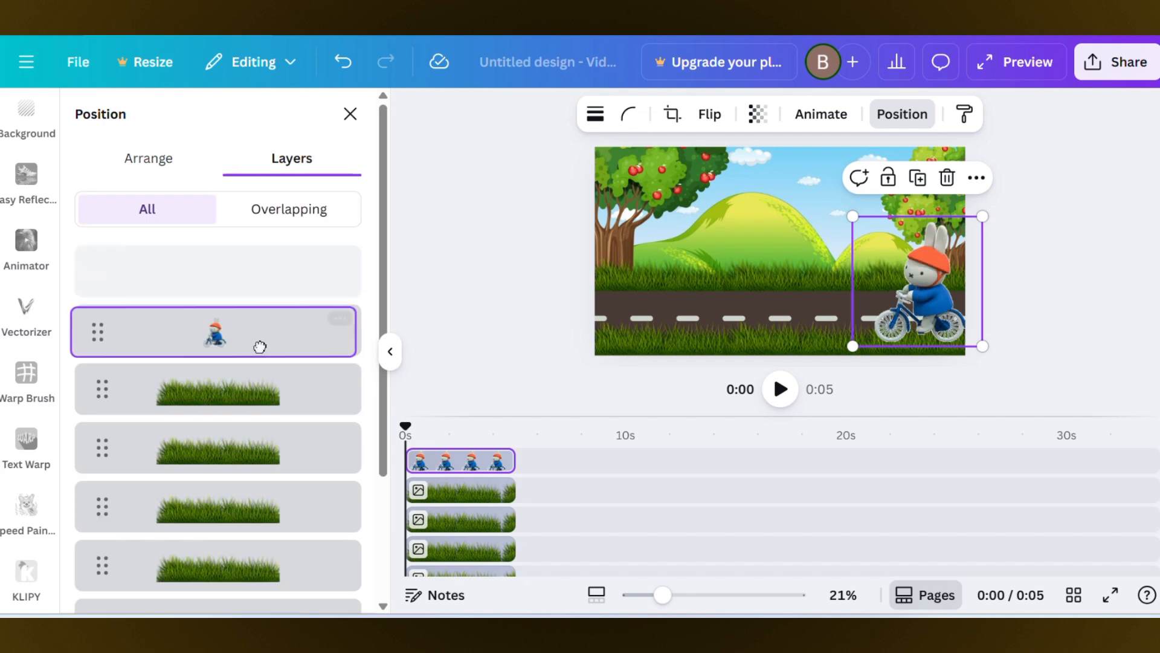
pyautogui.moveTo(260, 346); pyautogui.dragTo(243, 482)
# Try the rabbit cyclist farther left on the road, undo that move, and enlarge it slightly at the road's right end.
pyautogui.moveTo(944, 266); pyautogui.dragTo(679, 268)
pyautogui.hotkey('ctrl', 'z')
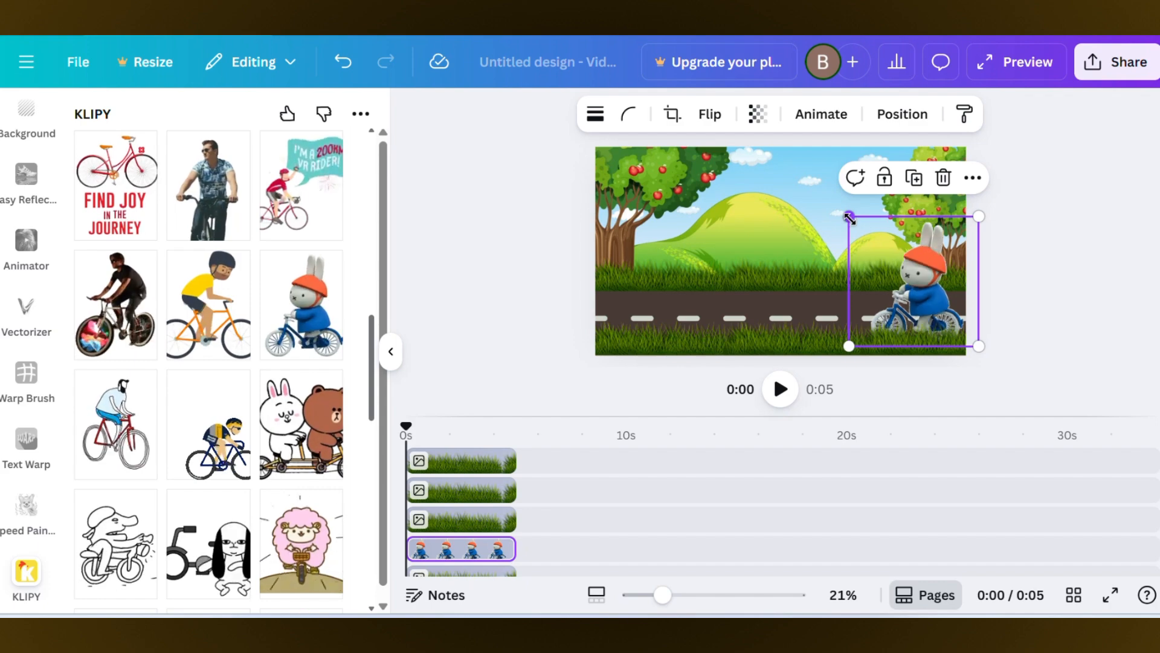
pyautogui.moveTo(850, 219); pyautogui.dragTo(846, 212)
pyautogui.click(1028, 277)
# Replace the KLIPY sticker search with "flying bird".
pyautogui.scroll(5, 245, 253)
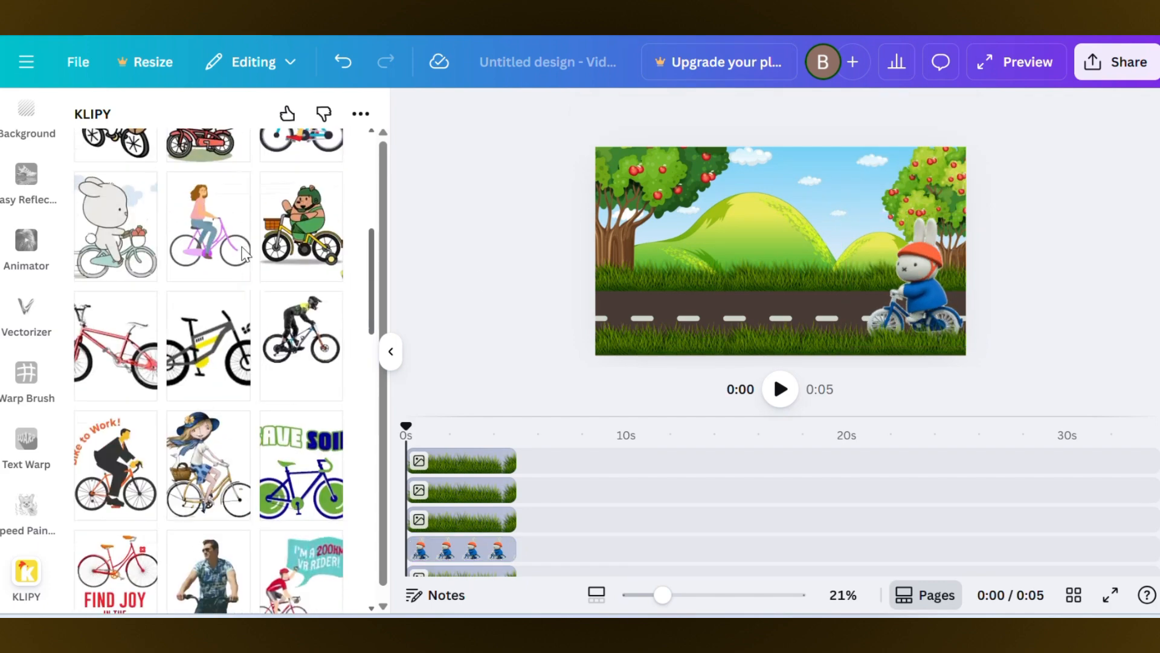
pyautogui.scroll(5, 245, 254)
pyautogui.moveTo(181, 158); pyautogui.dragTo(104, 154)
pyautogui.write('f')
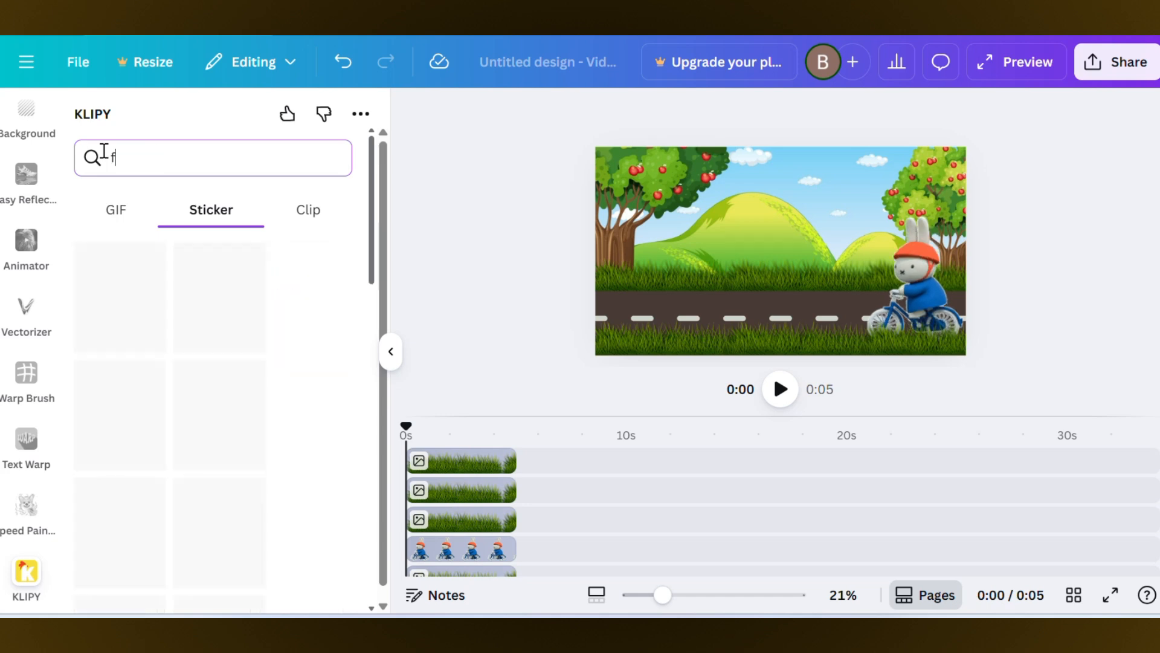
pyautogui.write('lying bir')
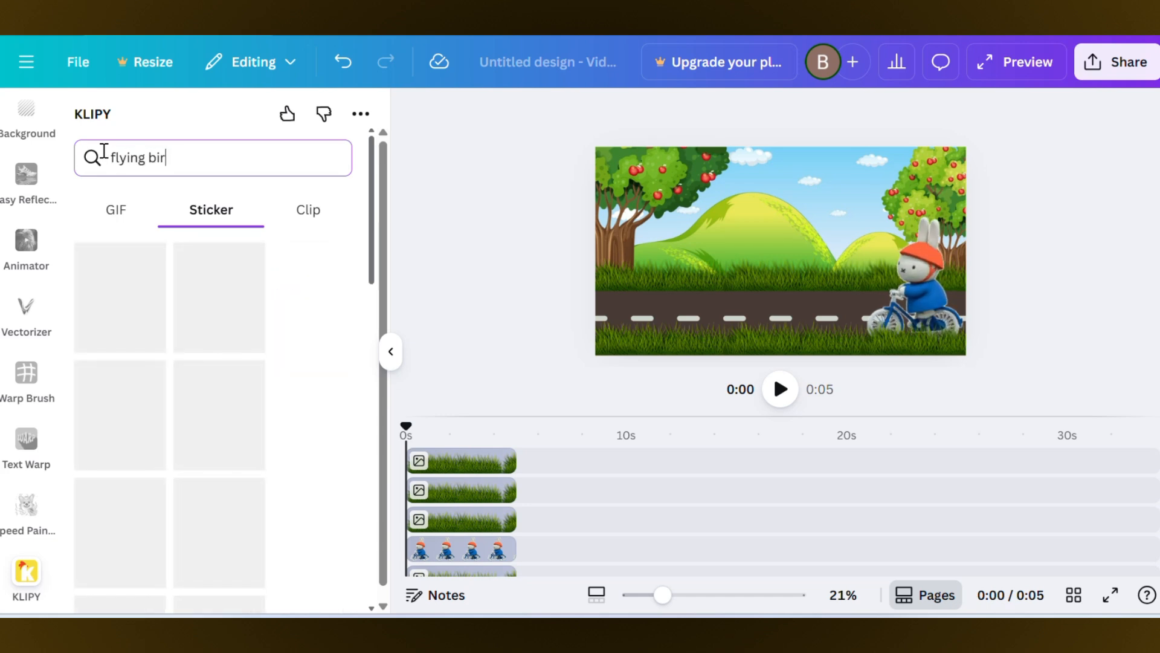
pyautogui.write('d')
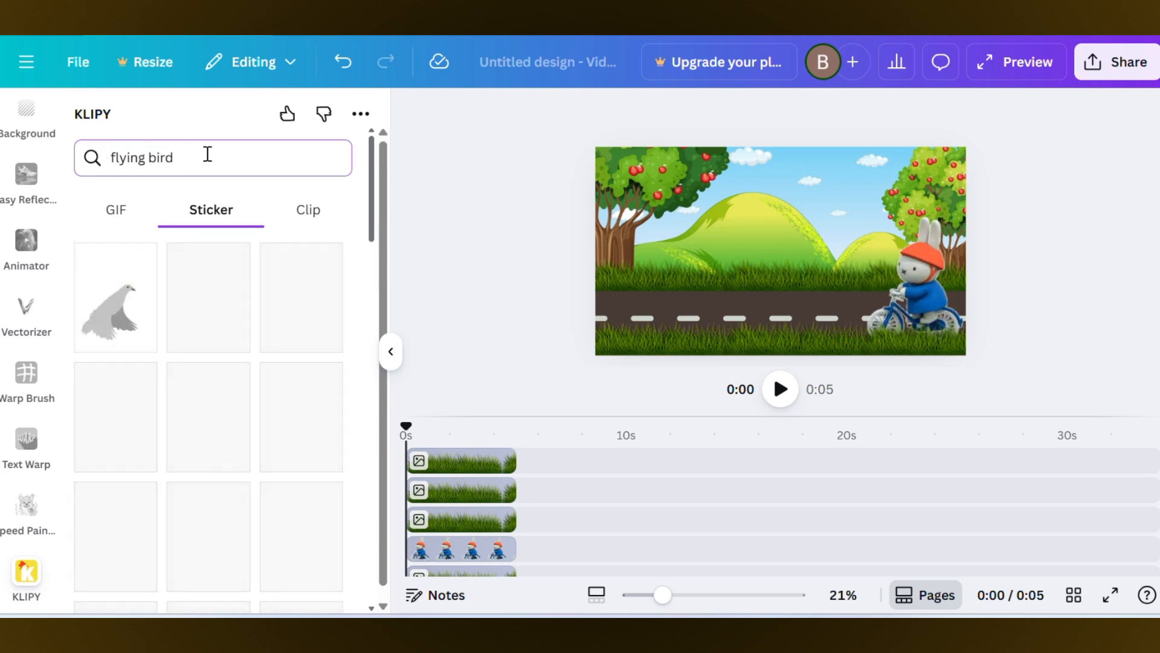
# Add the red flying bird sticker and place it in front of the tree on the scene's left side.
pyautogui.scroll(-3, 192, 327)
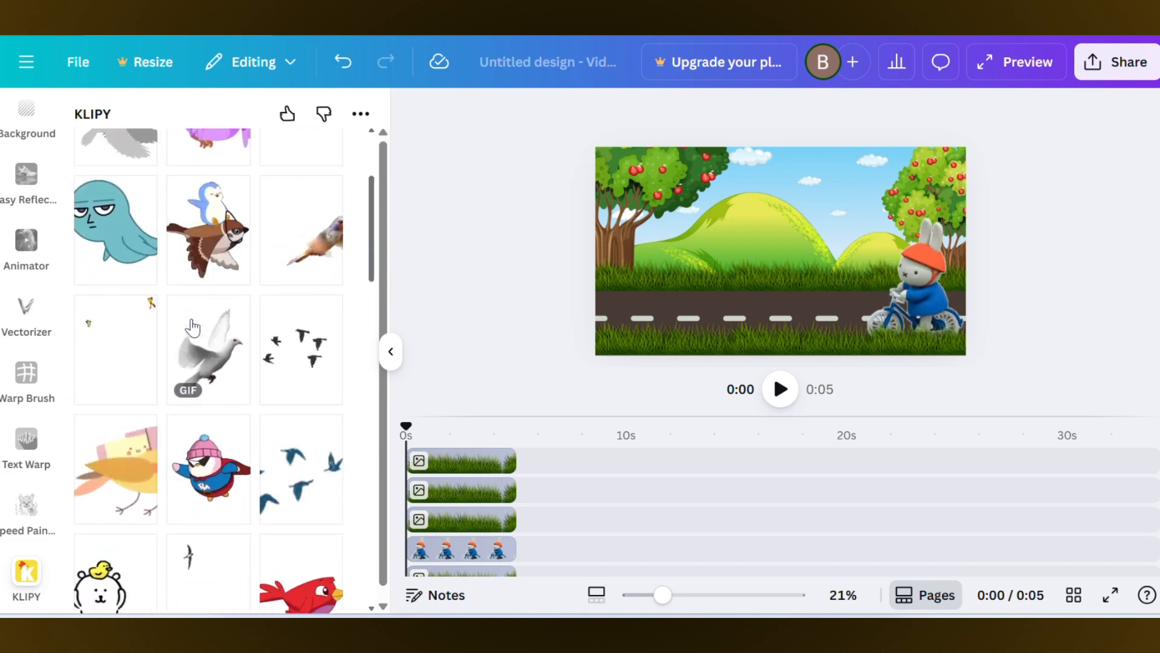
pyautogui.scroll(-4, 193, 327)
pyautogui.scroll(1, 299, 402)
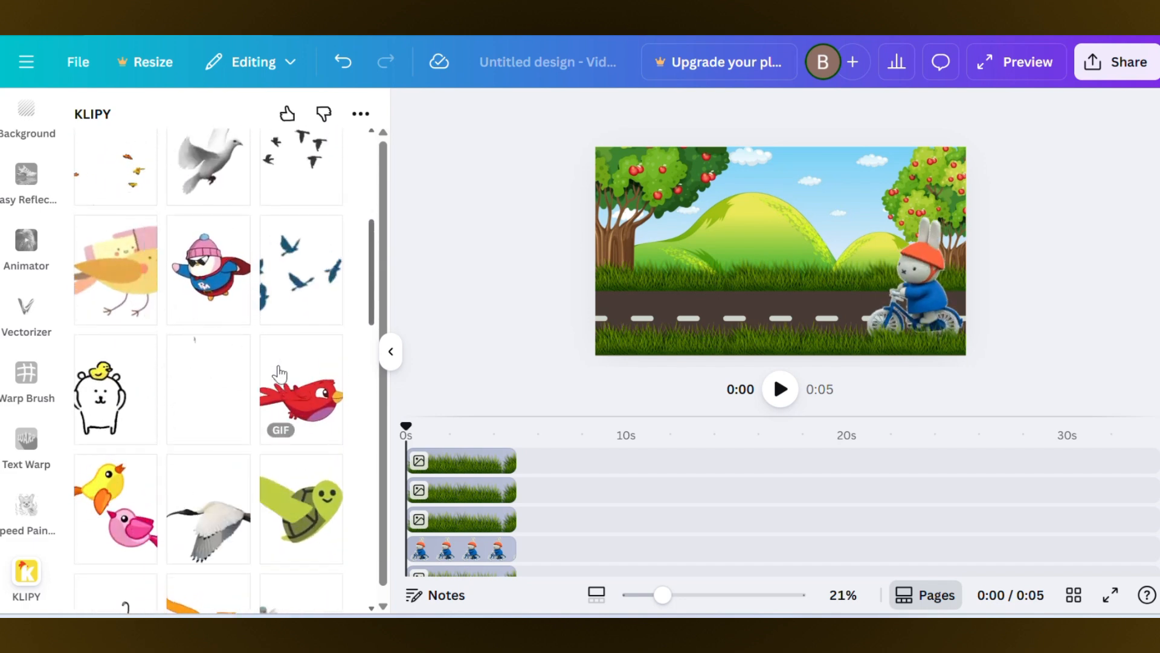
pyautogui.click(299, 402)
pyautogui.moveTo(811, 233); pyautogui.dragTo(632, 204)
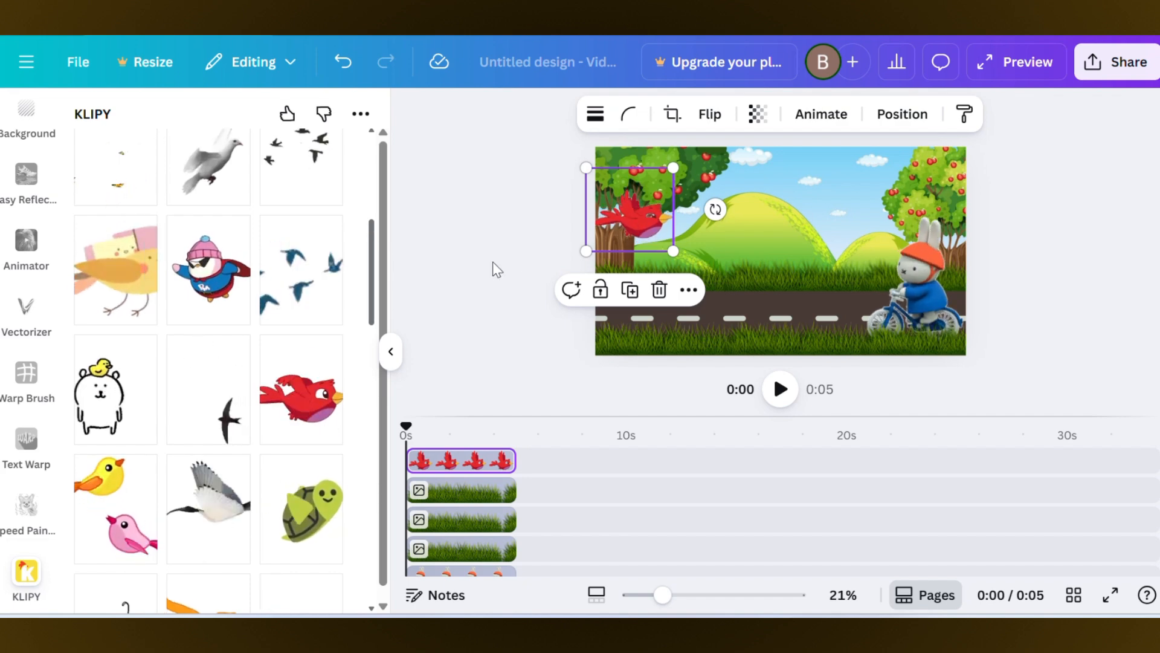
# Add the purple flying bird sticker and place it over the tree in the scene's upper right.
pyautogui.scroll(3, 269, 327)
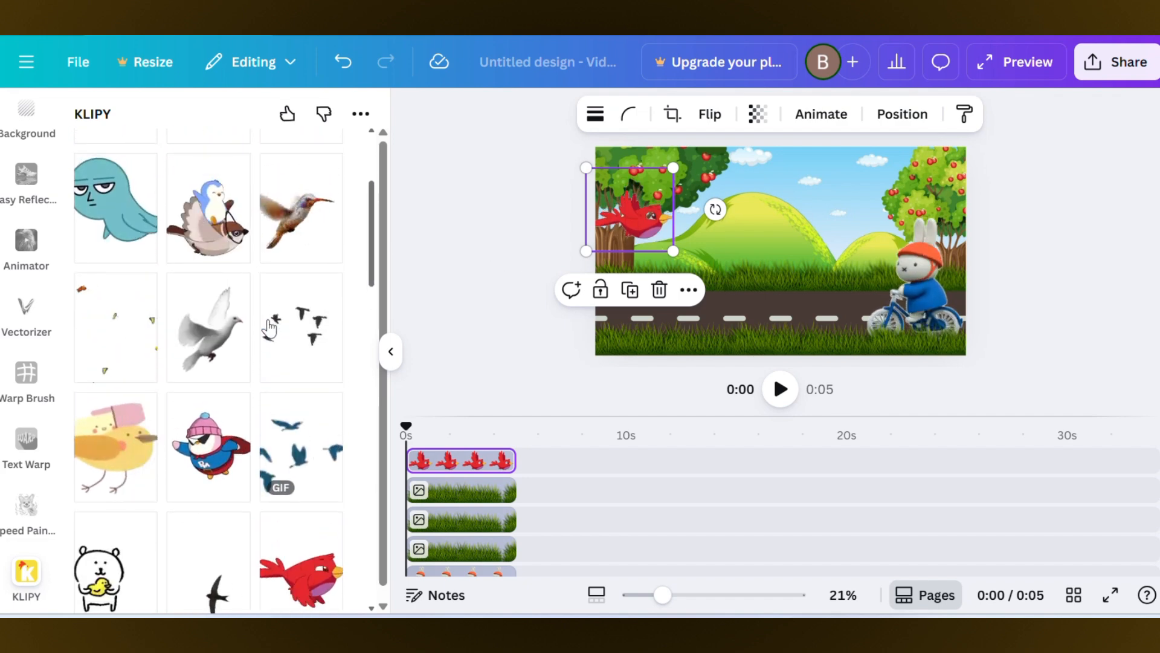
pyautogui.scroll(4, 268, 327)
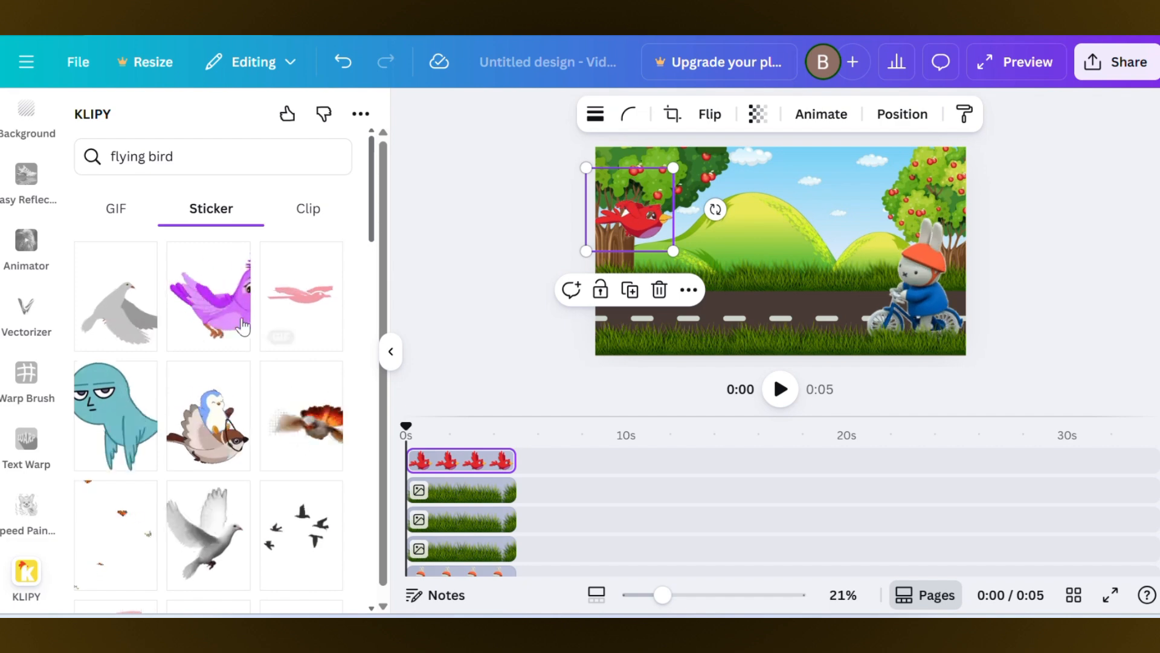
pyautogui.click(230, 320)
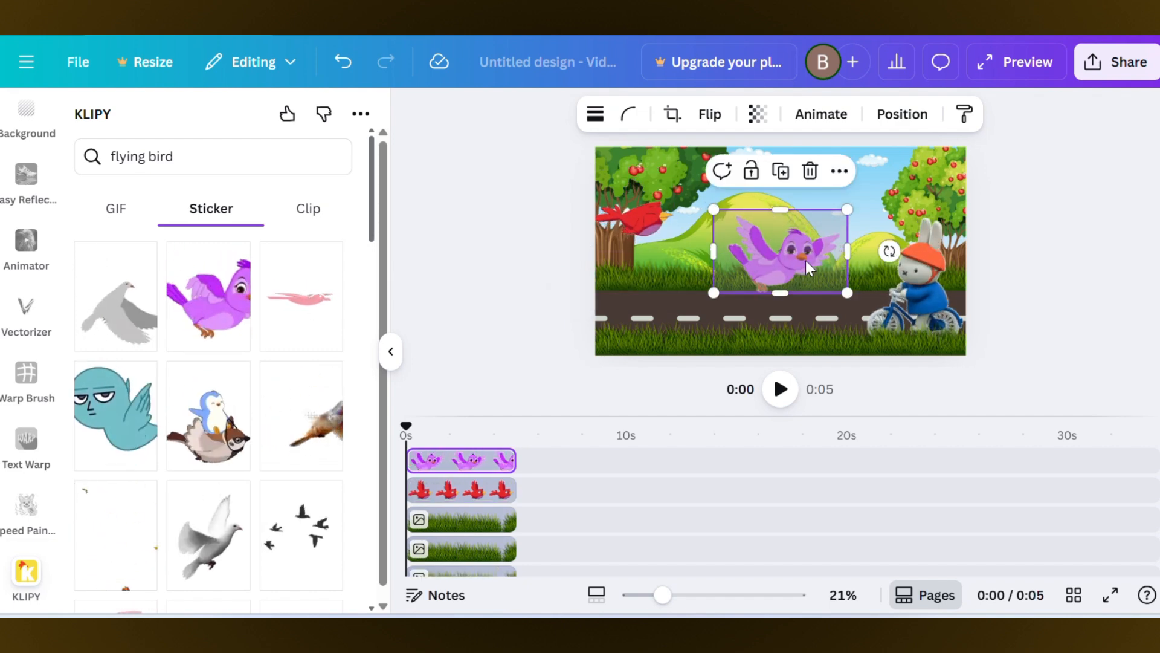
pyautogui.moveTo(806, 259); pyautogui.dragTo(938, 197)
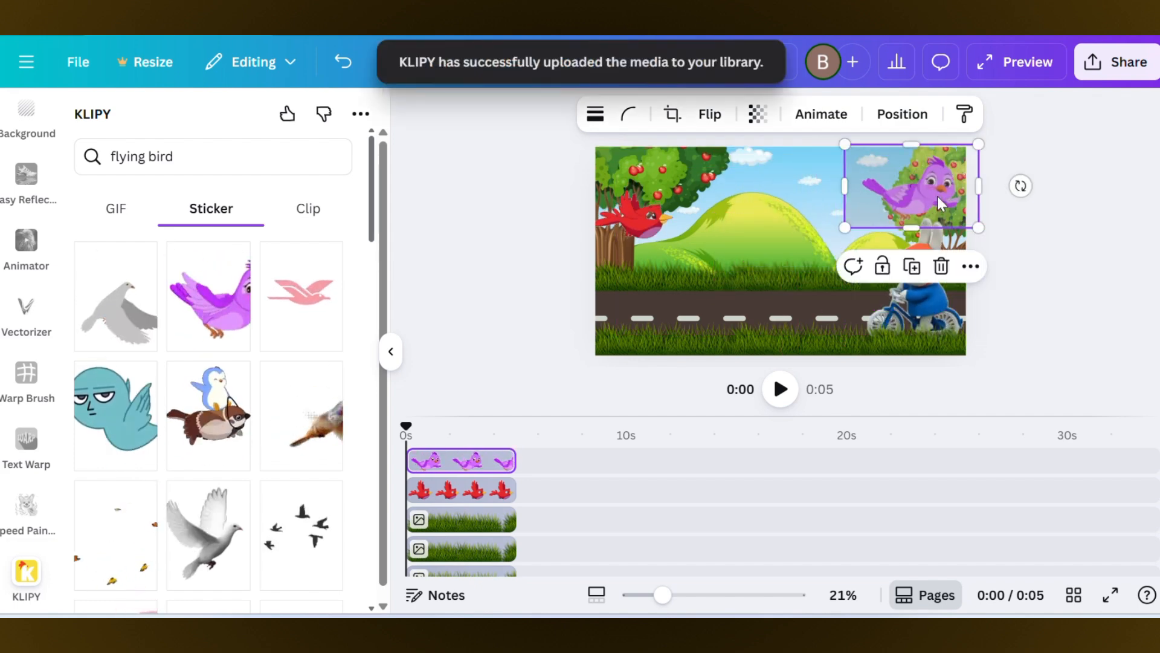
# Flip the purple bird horizontally and shrink it to fit in front of the right tree's crown.
pyautogui.click(710, 116)
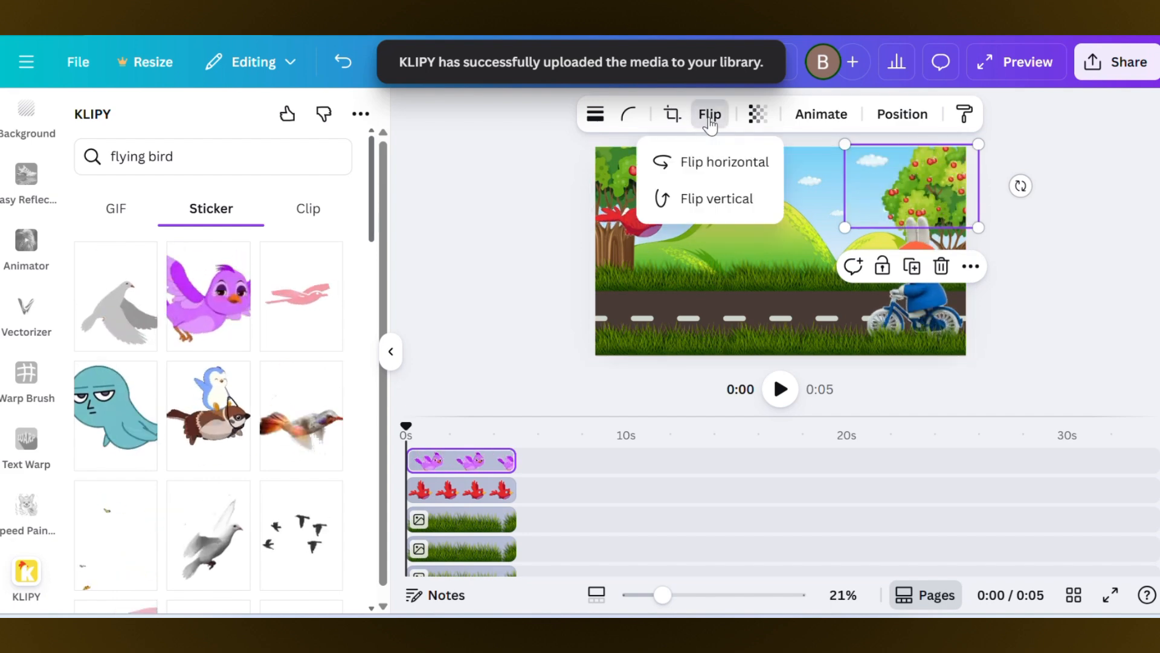
pyautogui.click(711, 164)
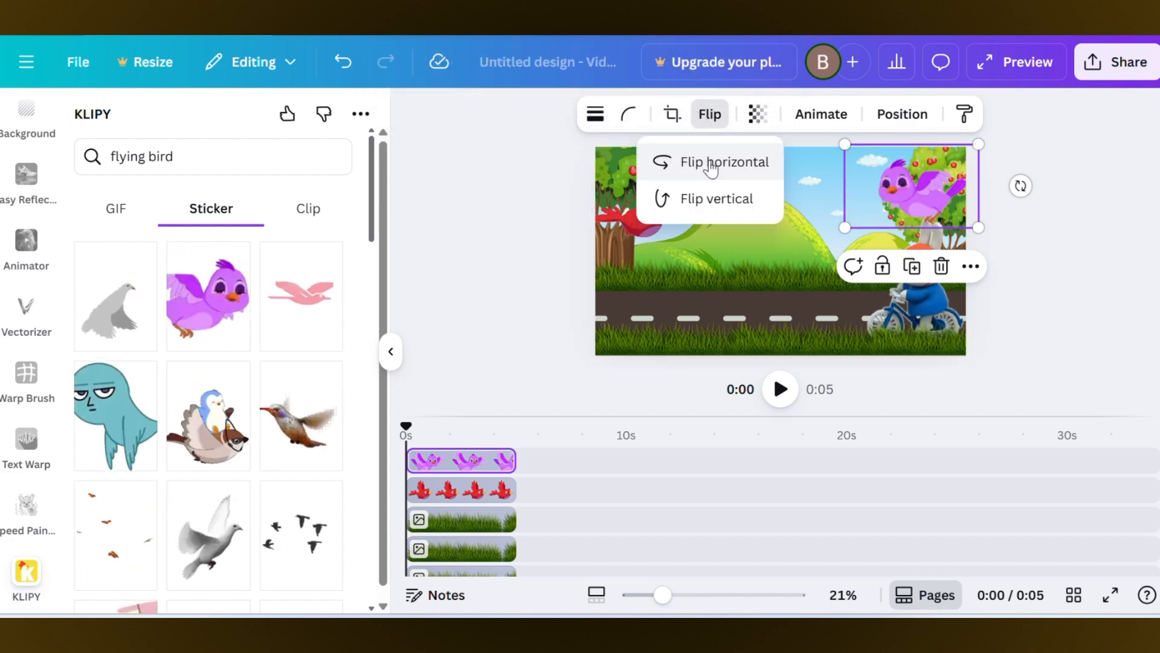
pyautogui.press('Escape')
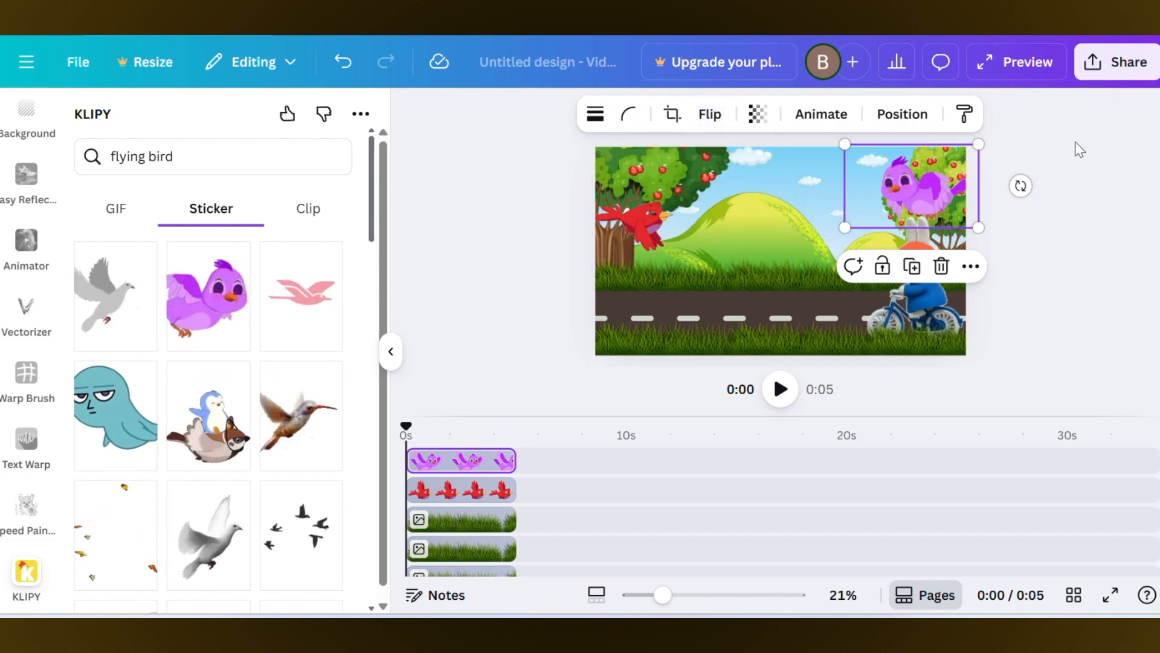
pyautogui.moveTo(845, 227); pyautogui.dragTo(930, 193)
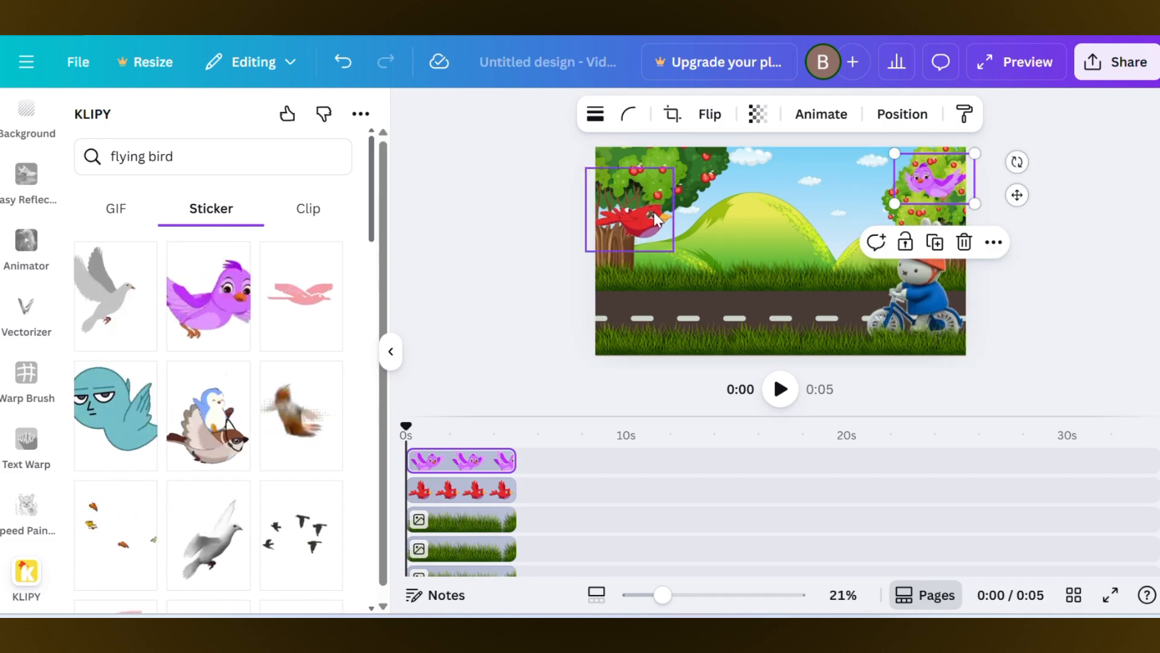
# Shift the red bird fully inside the scene's left edge and shrink it slightly.
pyautogui.click(646, 215)
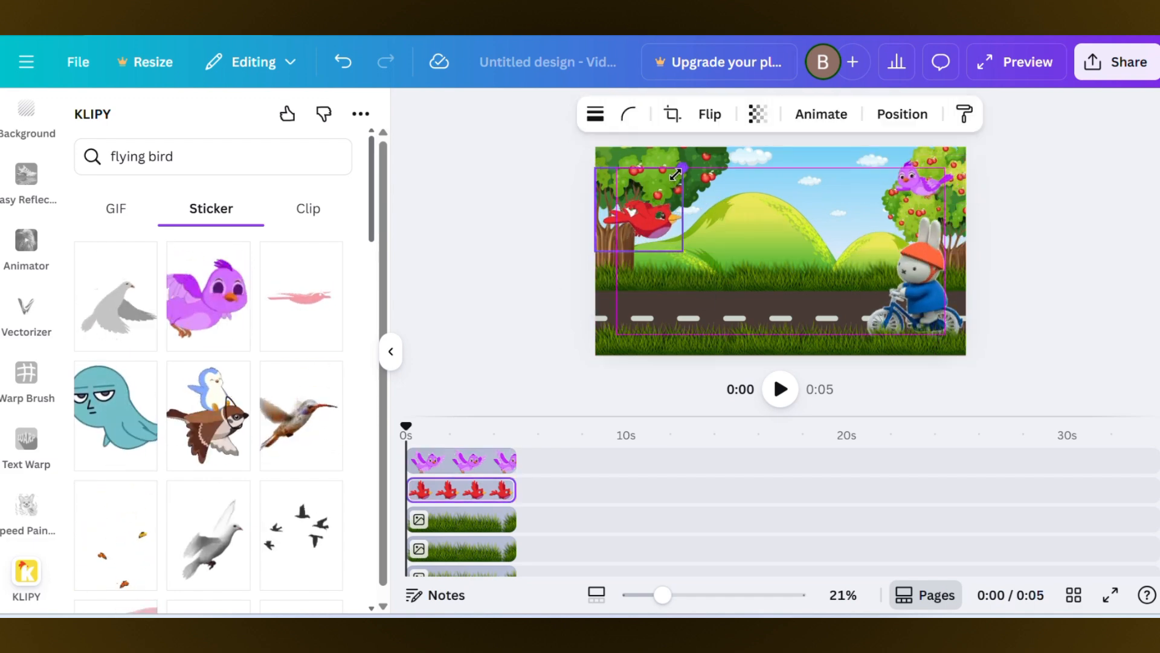
pyautogui.click(508, 274)
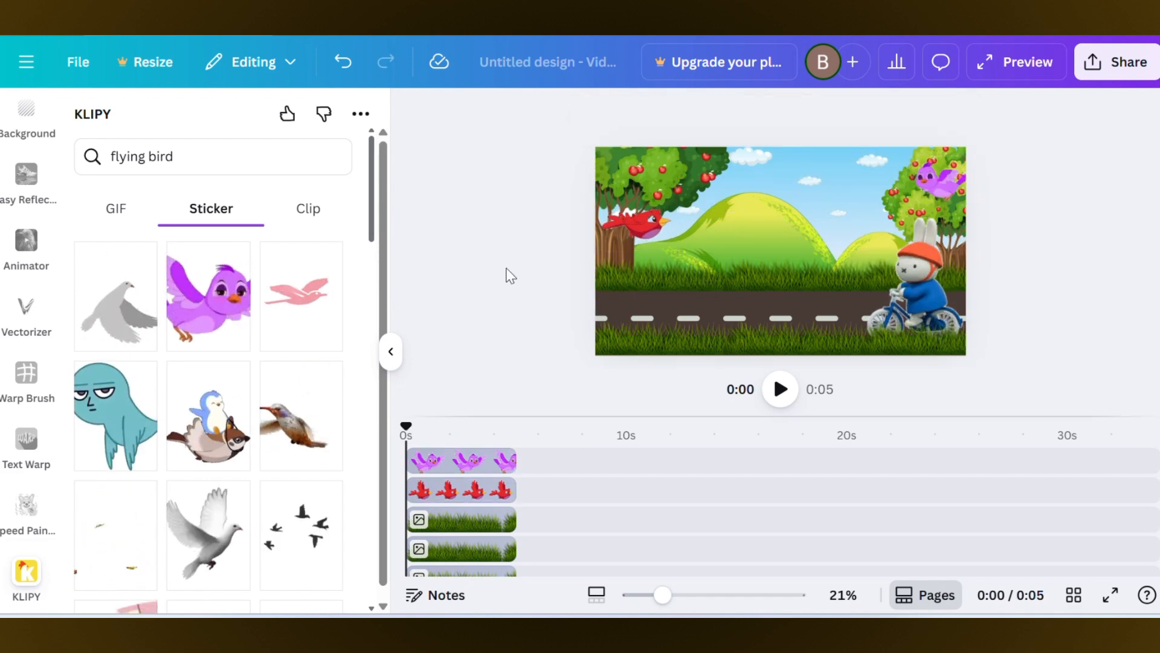
# Create a custom animation path for the rabbit cyclist, running leftward along the road until it leaves the page's left edge.
pyautogui.click(909, 276)
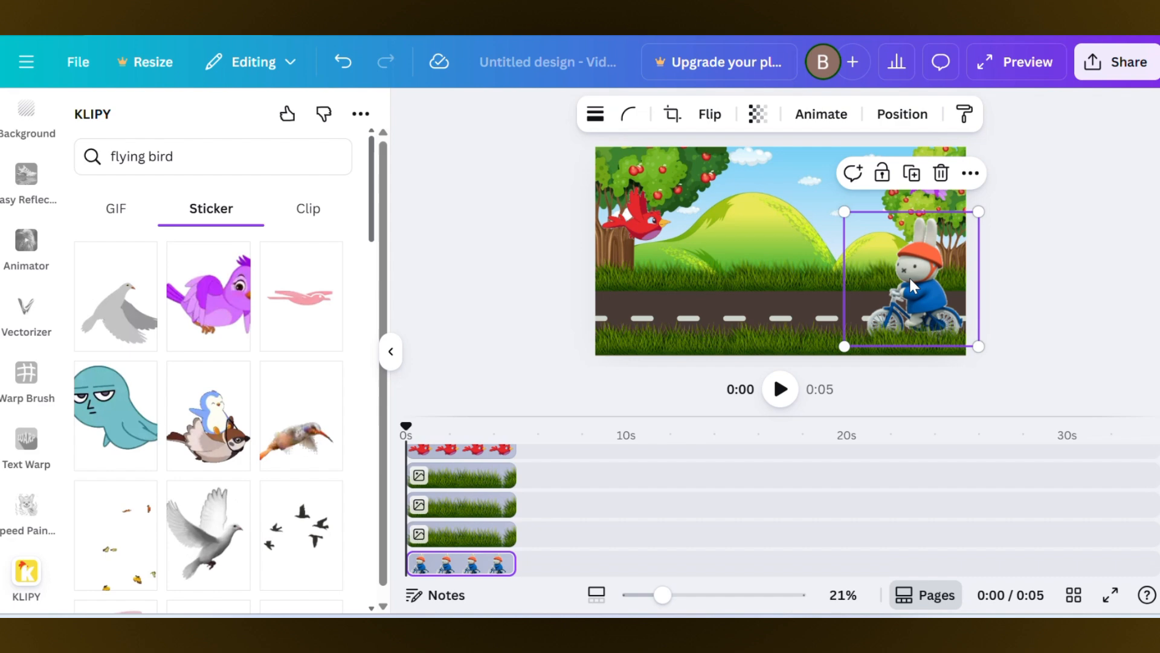
pyautogui.click(824, 114)
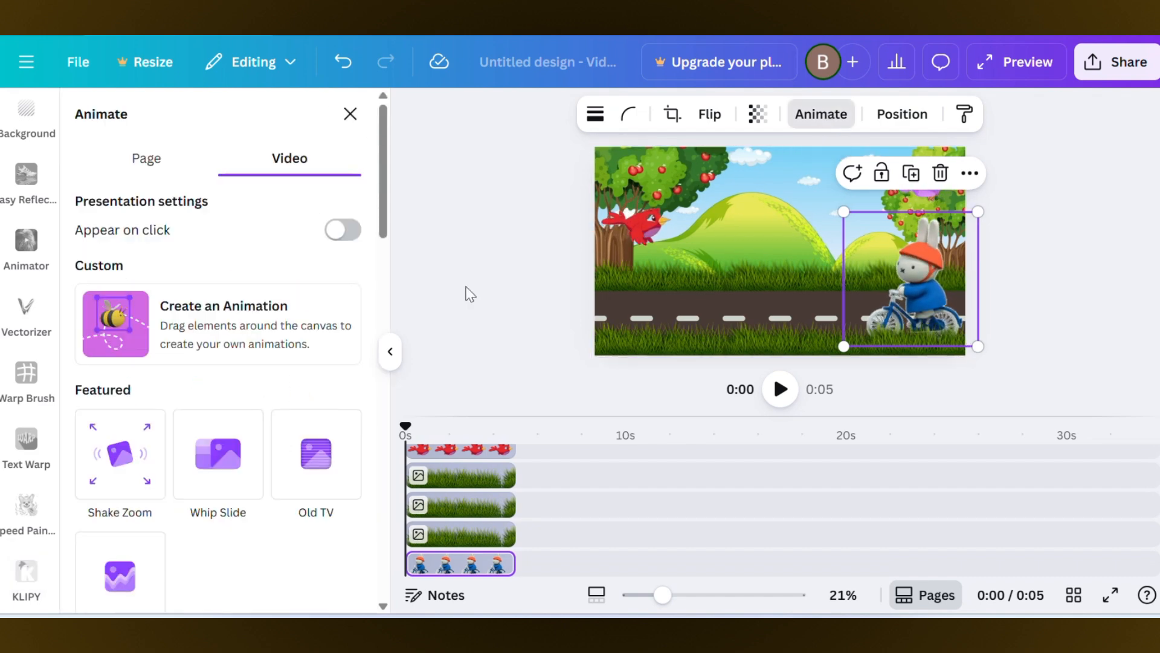
pyautogui.click(261, 331)
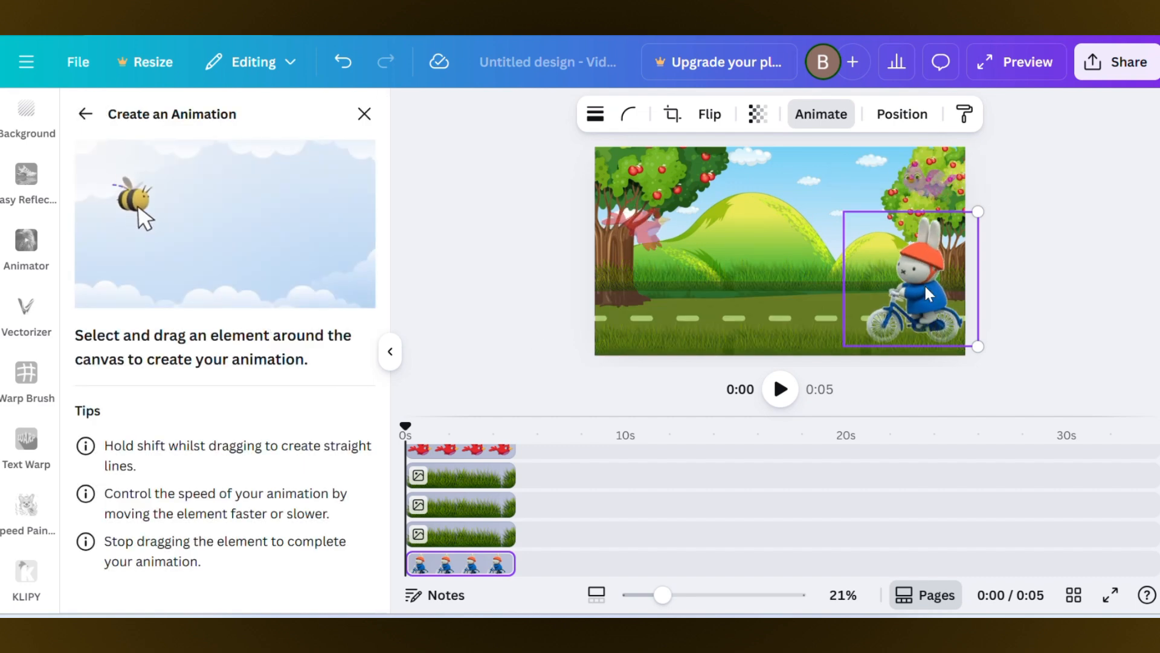
pyautogui.moveTo(923, 284); pyautogui.dragTo(828, 284)
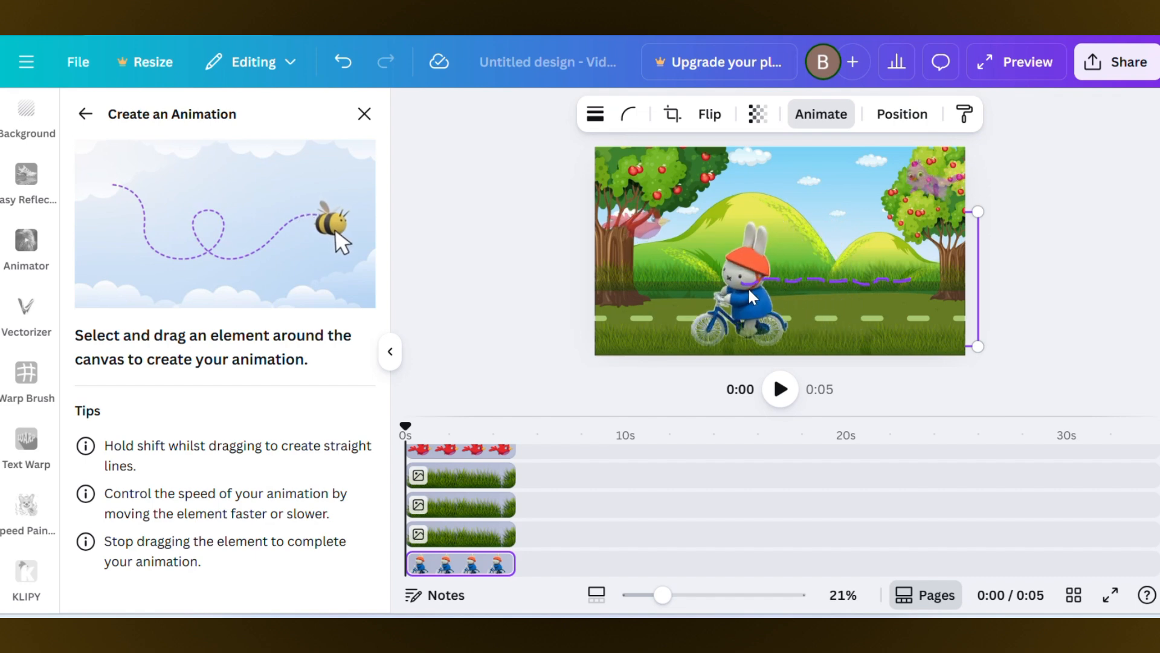
pyautogui.moveTo(748, 290); pyautogui.dragTo(631, 294)
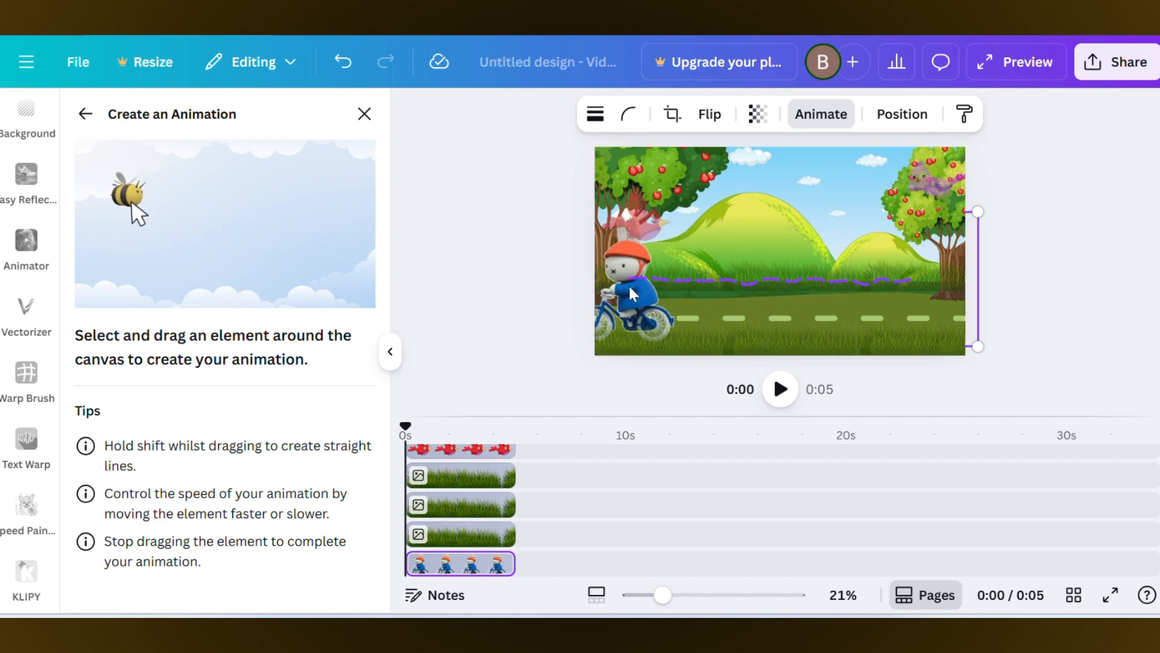
pyautogui.moveTo(533, 295); pyautogui.dragTo(517, 295)
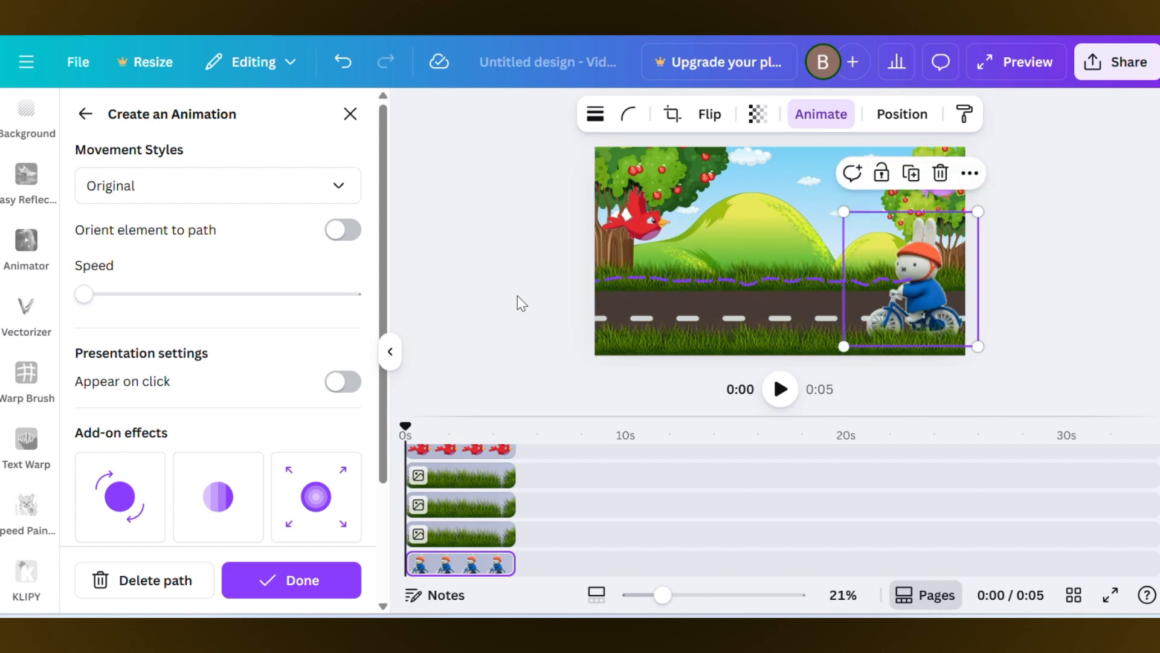
# Set the rabbit cyclist's movement style to Steady and finish its animation.
pyautogui.click(339, 188)
pyautogui.click(187, 321)
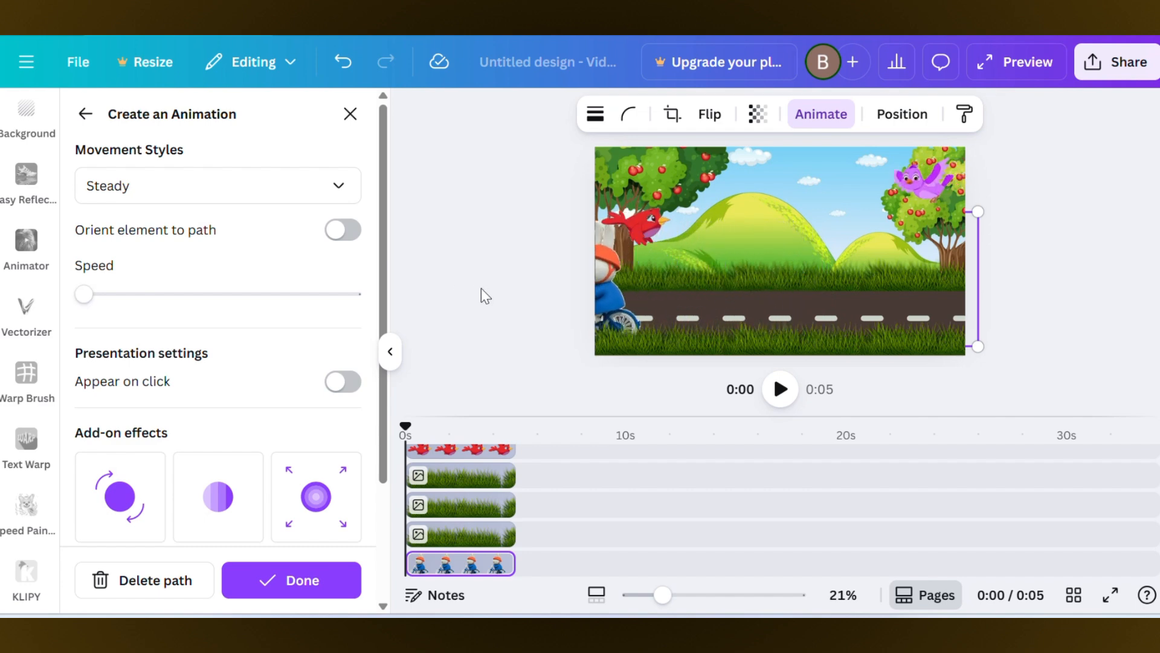
pyautogui.click(298, 581)
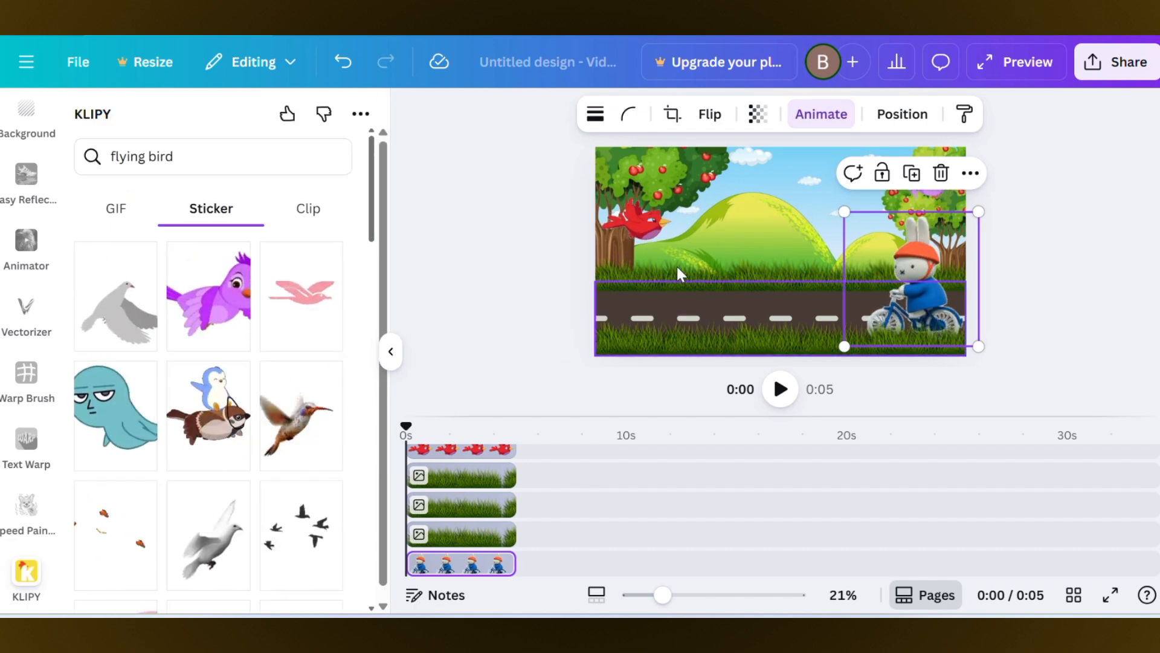
# Create a custom animation path for the red bird, flying rightward over the hills and past the page's right edge.
pyautogui.click(643, 218)
pyautogui.click(820, 113)
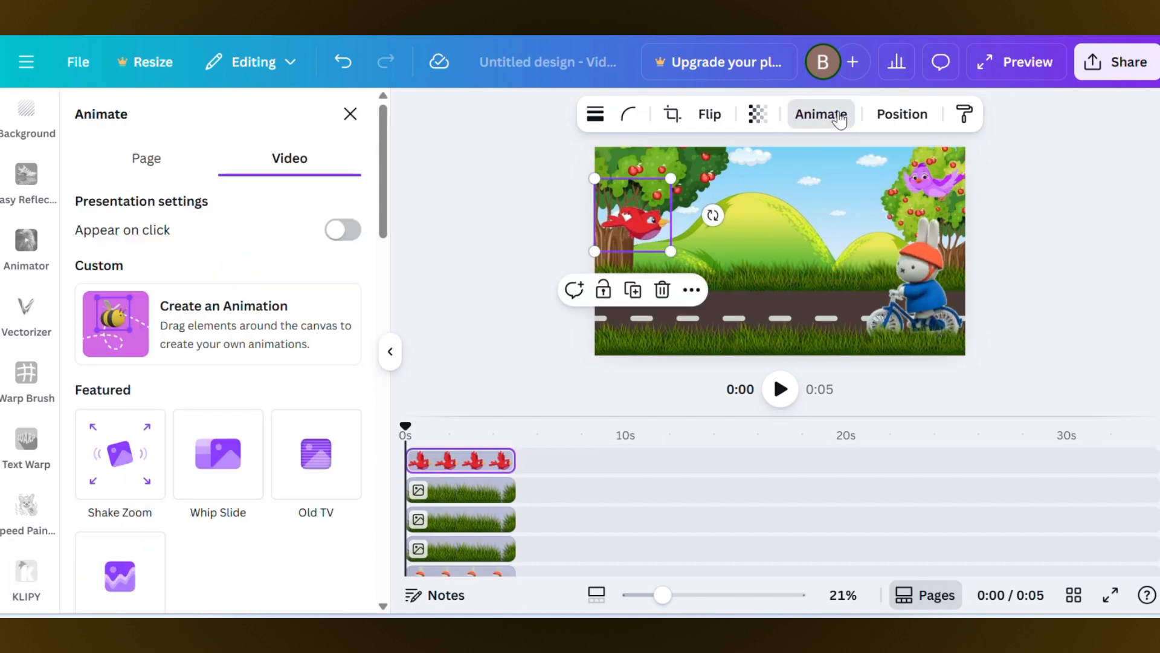
pyautogui.click(278, 331)
pyautogui.moveTo(622, 236)
pyautogui.mouseDown()
pyautogui.moveTo(644, 220)
pyautogui.moveTo(708, 234)
pyautogui.moveTo(760, 201)
pyautogui.moveTo(781, 217)
pyautogui.moveTo(907, 224)
pyautogui.mouseUp()
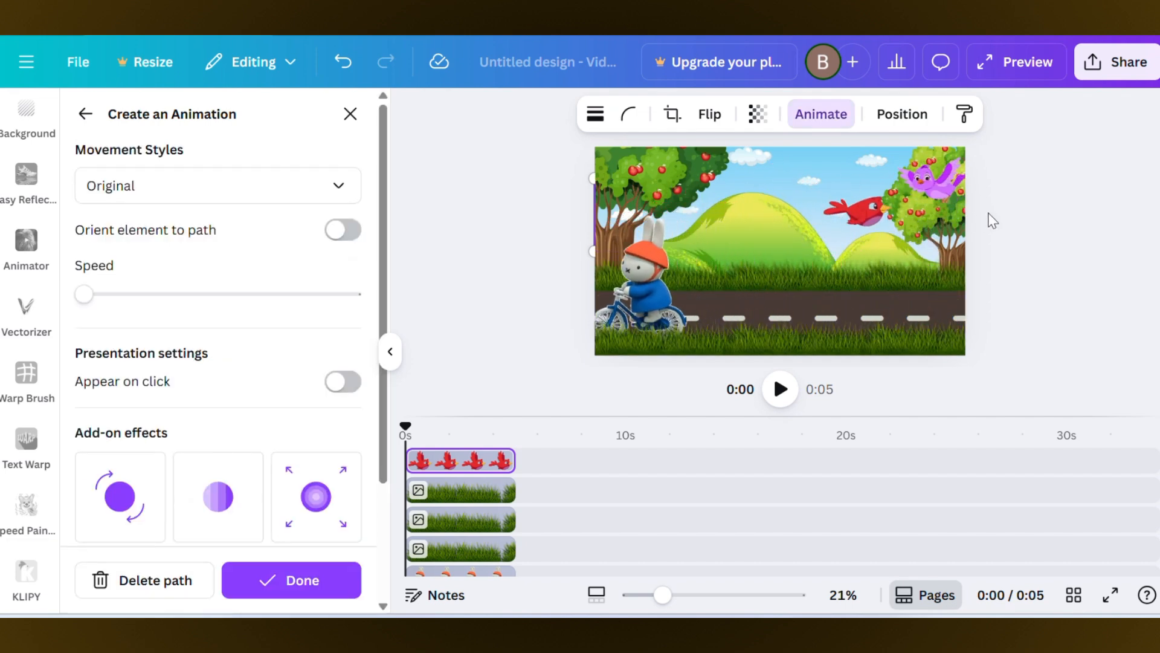
# Set the red bird's movement style to Steady and finish its animation.
pyautogui.click(338, 188)
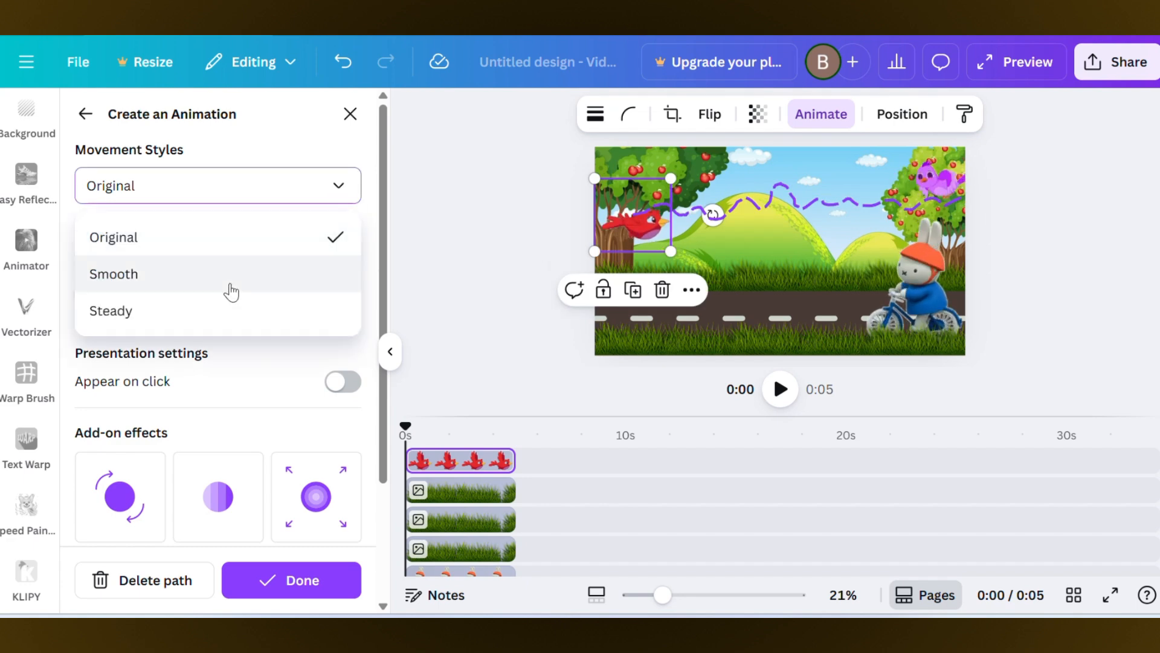
pyautogui.click(205, 310)
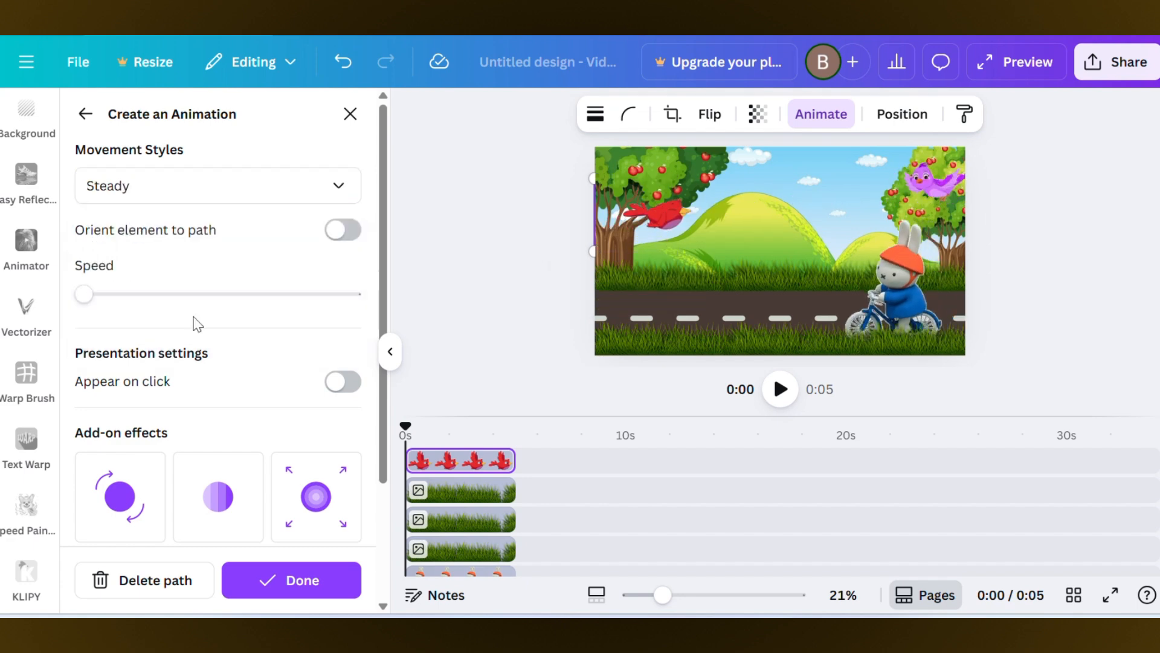
pyautogui.click(301, 581)
# Create a custom animation path for the purple bird, flying leftward across the sky and past the page's left edge.
pyautogui.click(917, 182)
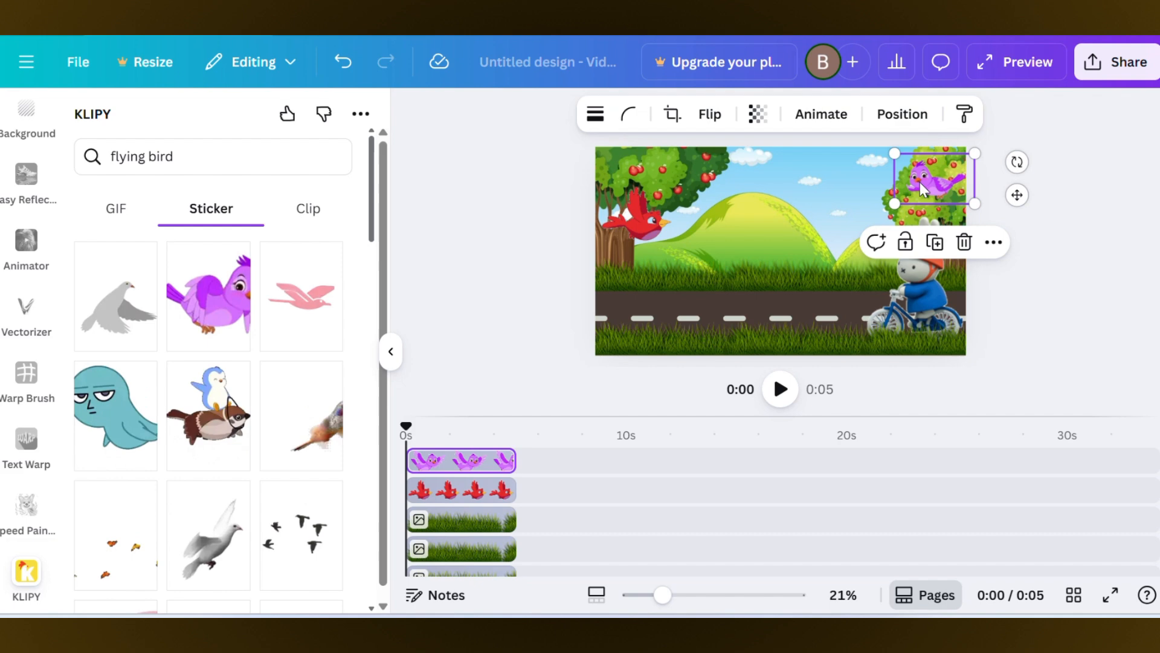
pyautogui.click(821, 114)
pyautogui.click(301, 301)
pyautogui.moveTo(929, 179); pyautogui.dragTo(815, 175)
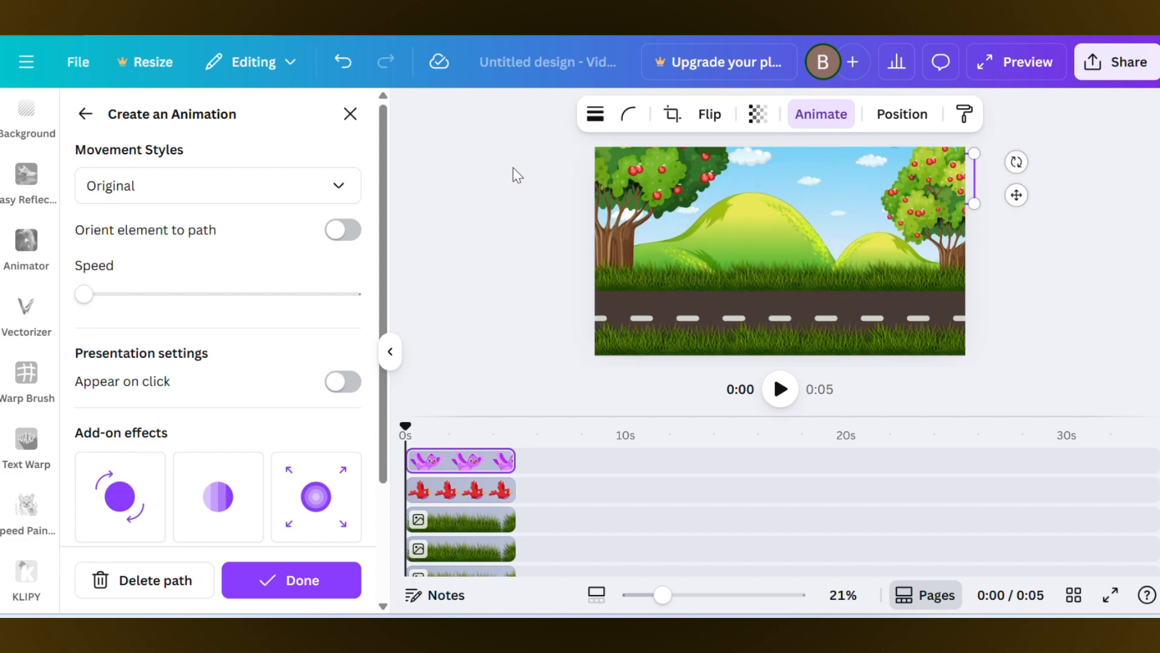
# Set the purple bird's movement style to Steady and finish its animation.
pyautogui.click(345, 197)
pyautogui.click(259, 275)
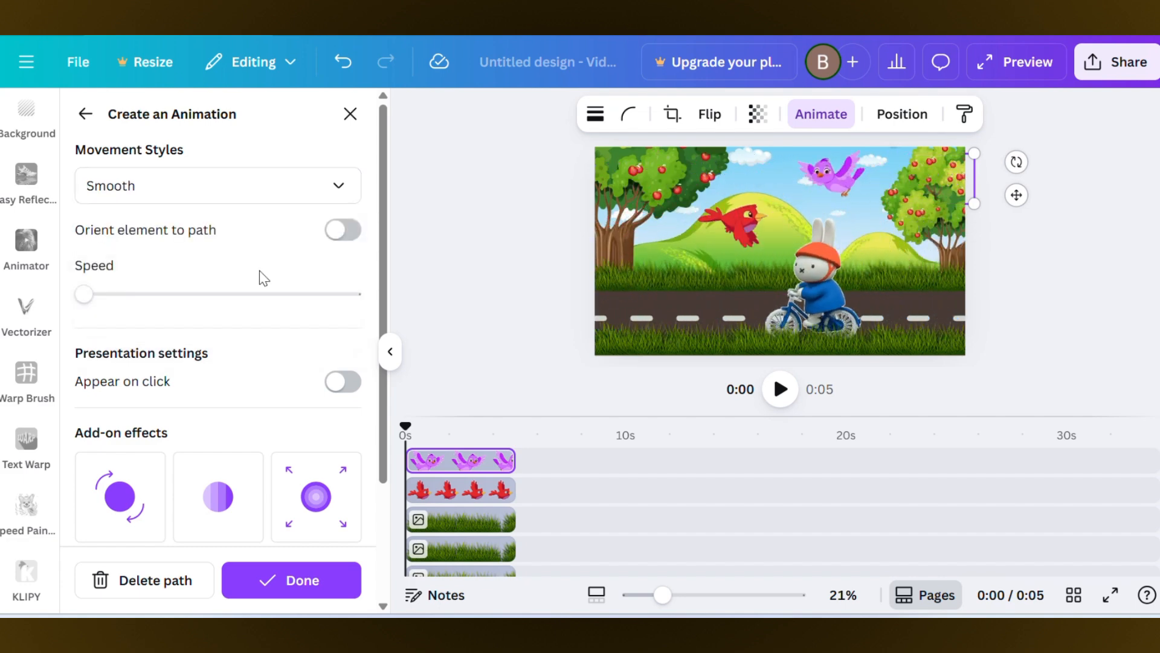
pyautogui.click(339, 199)
pyautogui.click(168, 316)
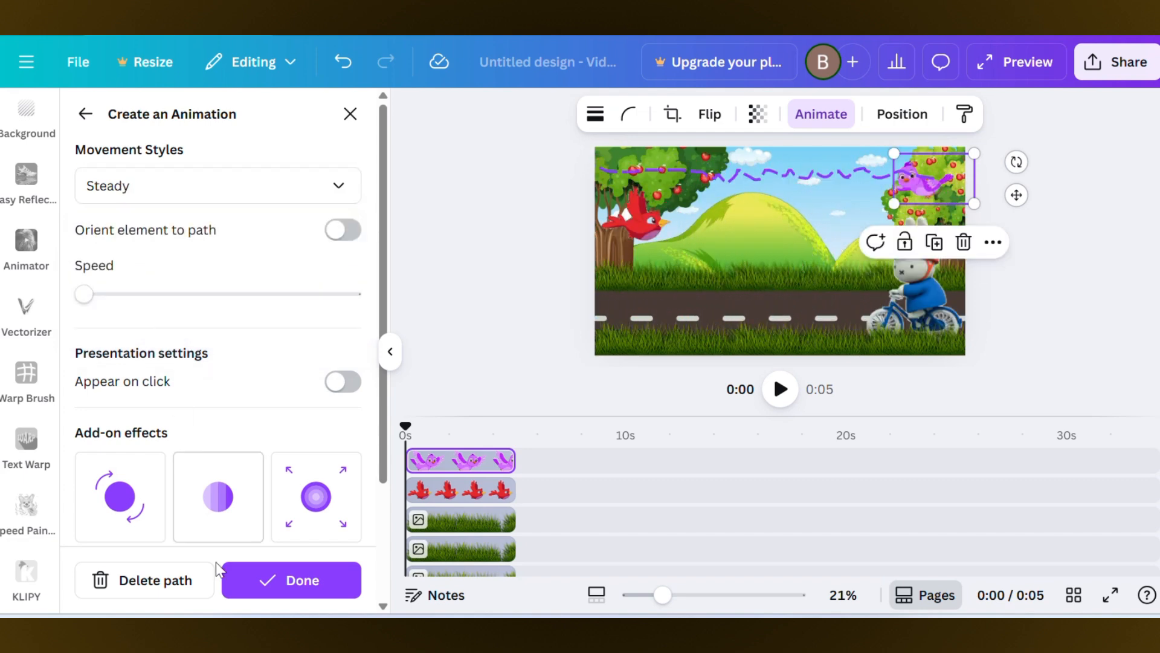
pyautogui.click(284, 578)
# Reorder the layers so the red bird sits behind the grass strips and the rabbit cyclist.
pyautogui.click(644, 223)
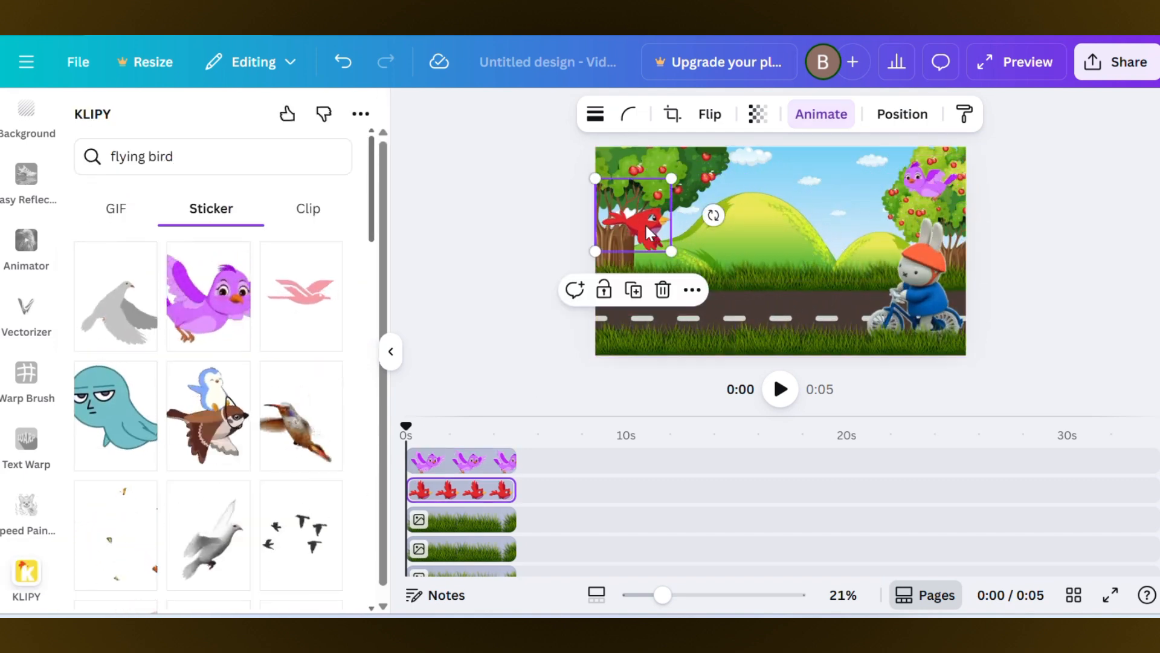
pyautogui.click(903, 113)
pyautogui.moveTo(249, 343); pyautogui.dragTo(249, 460)
pyautogui.click(535, 284)
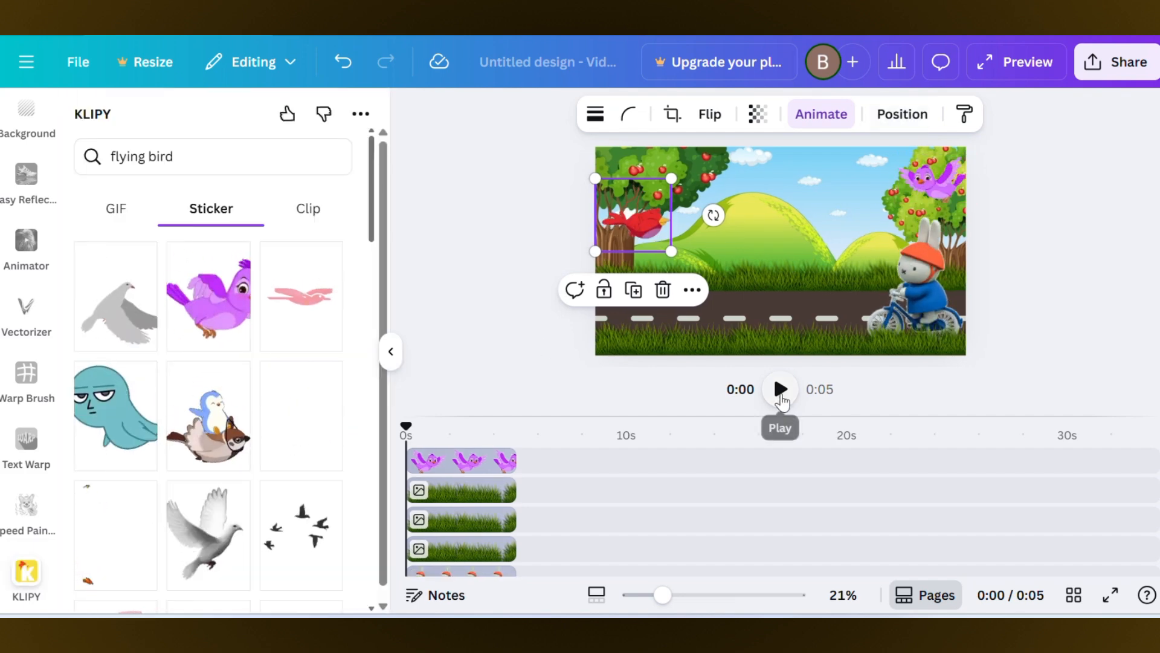
# Play the scene to check the animated stickers, and return the playhead to 0.0 s.
pyautogui.click(780, 390)
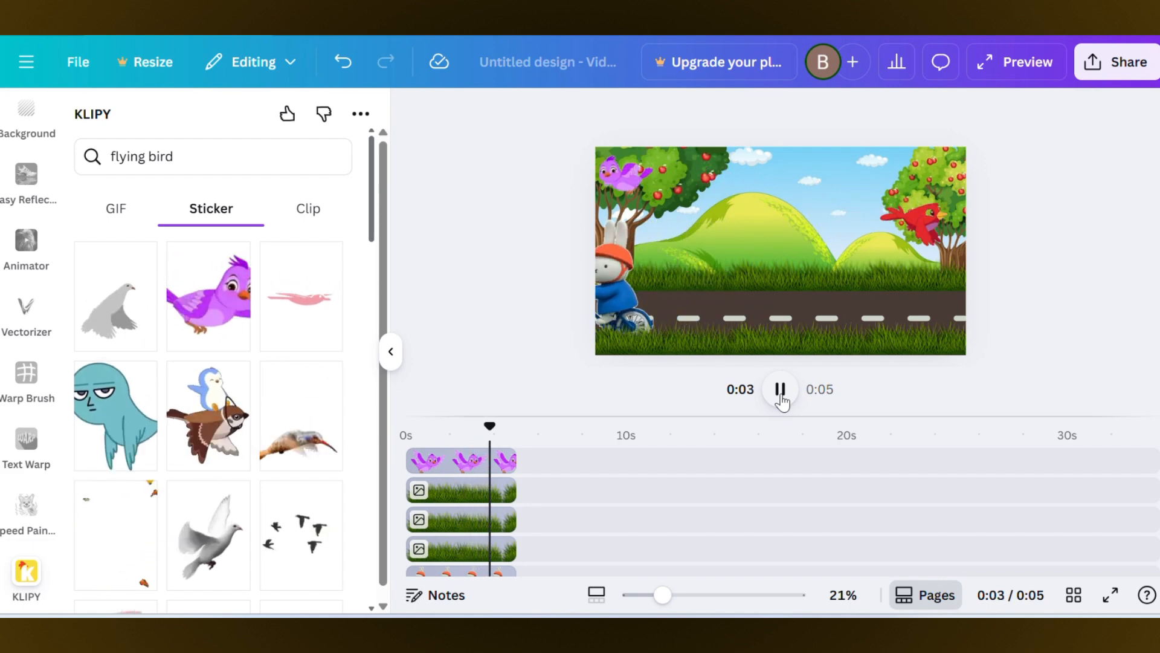
pyautogui.click(781, 393)
pyautogui.moveTo(514, 426); pyautogui.dragTo(403, 428)
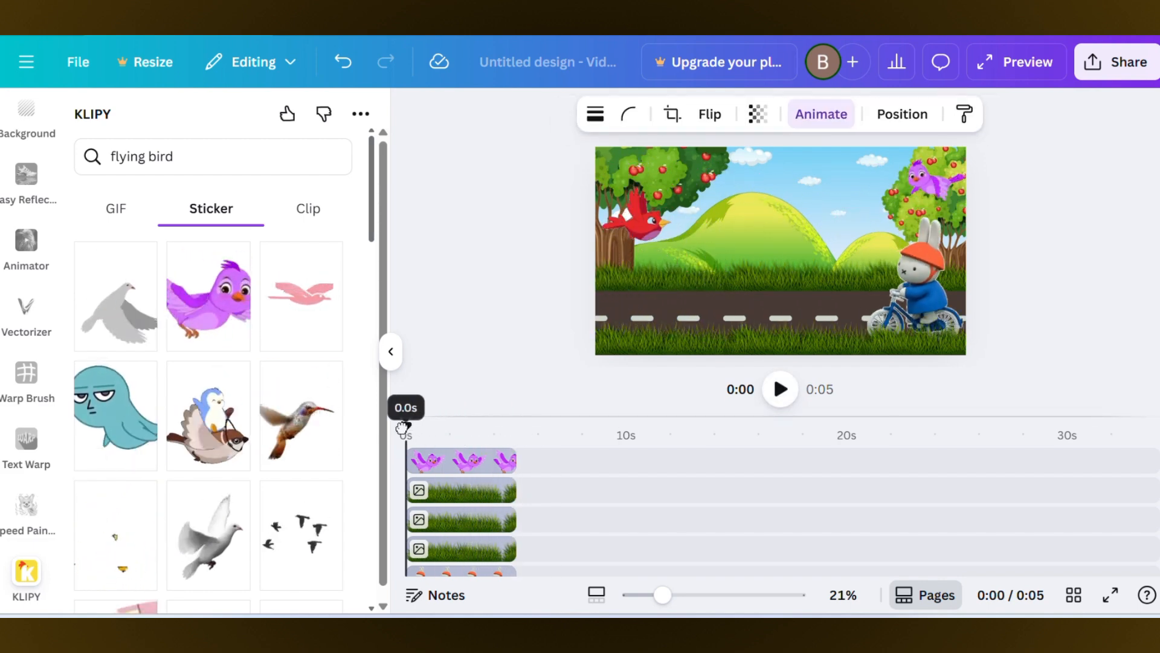
# Clear the "flying bird" sticker search in KLIPY and open the Elements library.
pyautogui.moveTo(174, 157); pyautogui.dragTo(108, 156)
pyautogui.press('BackSpace')
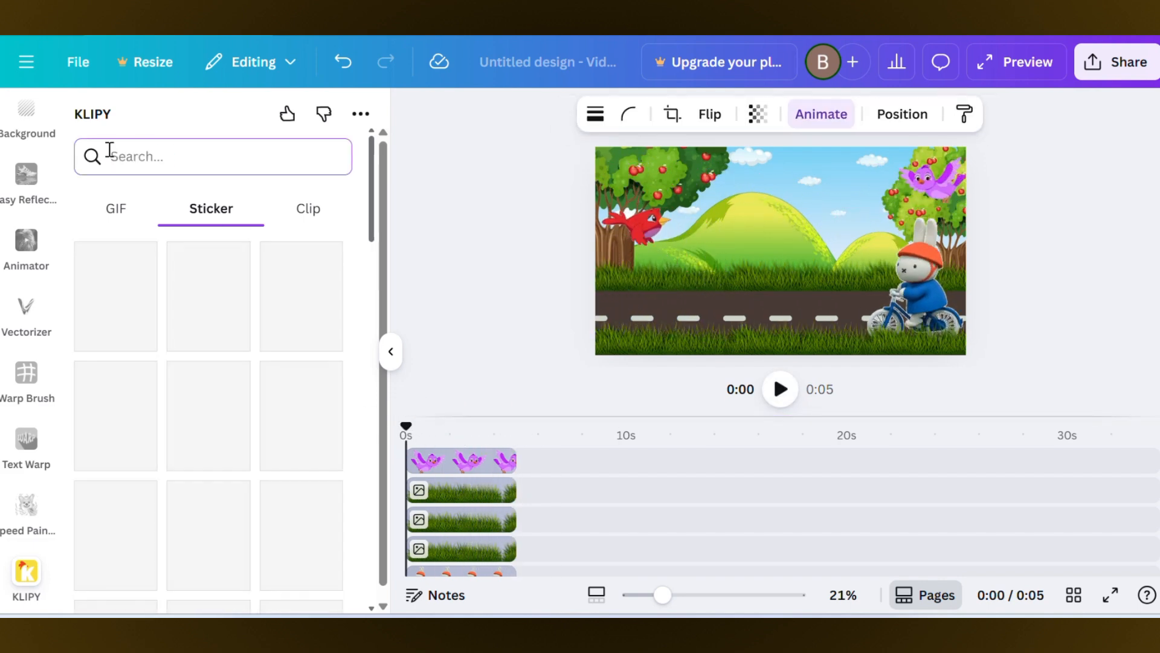
pyautogui.scroll(5, 39, 175)
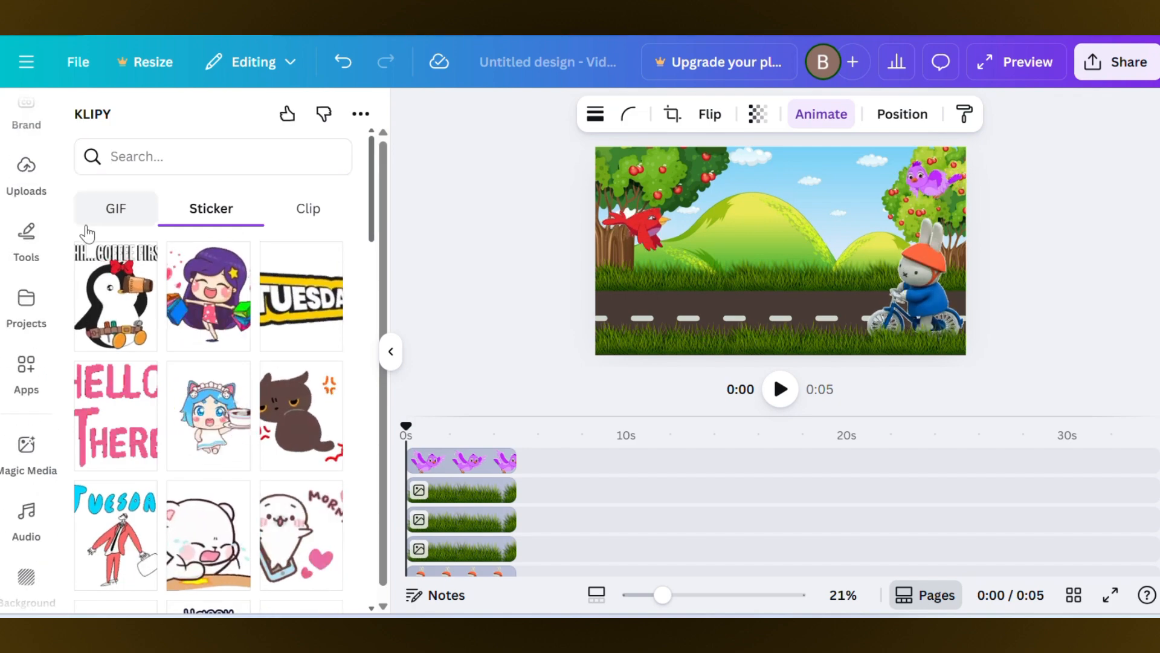
pyautogui.scroll(3, 26, 205)
pyautogui.click(26, 187)
# Preview the finished road scene in full screen, and leave the preview.
pyautogui.click(506, 103)
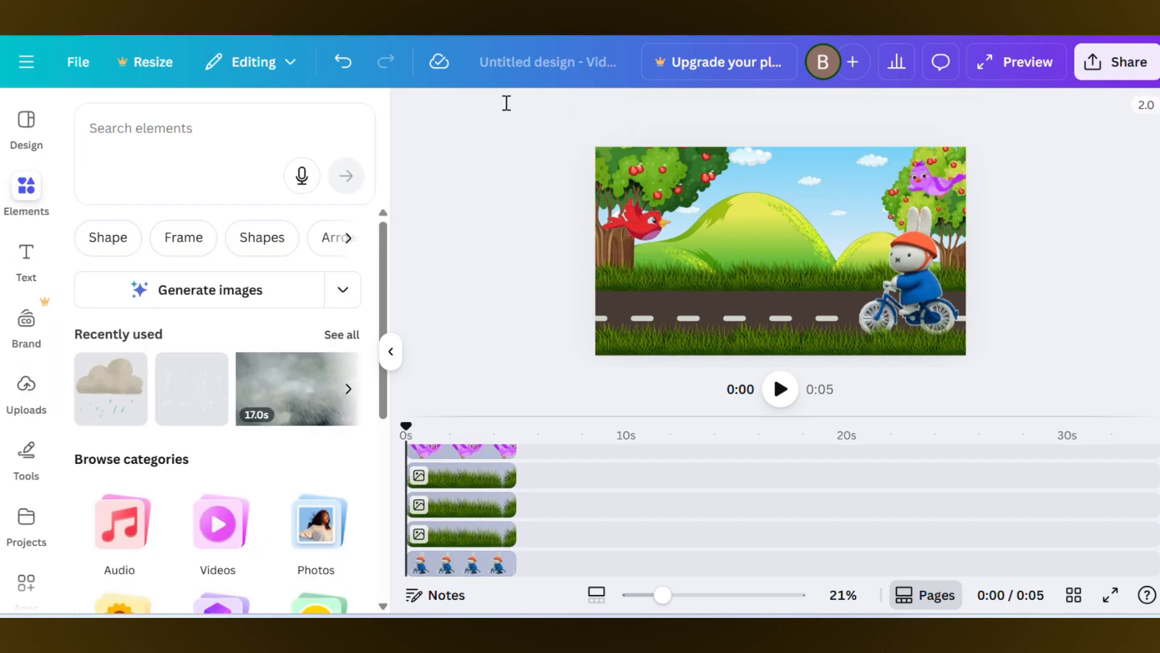
pyautogui.click(1013, 67)
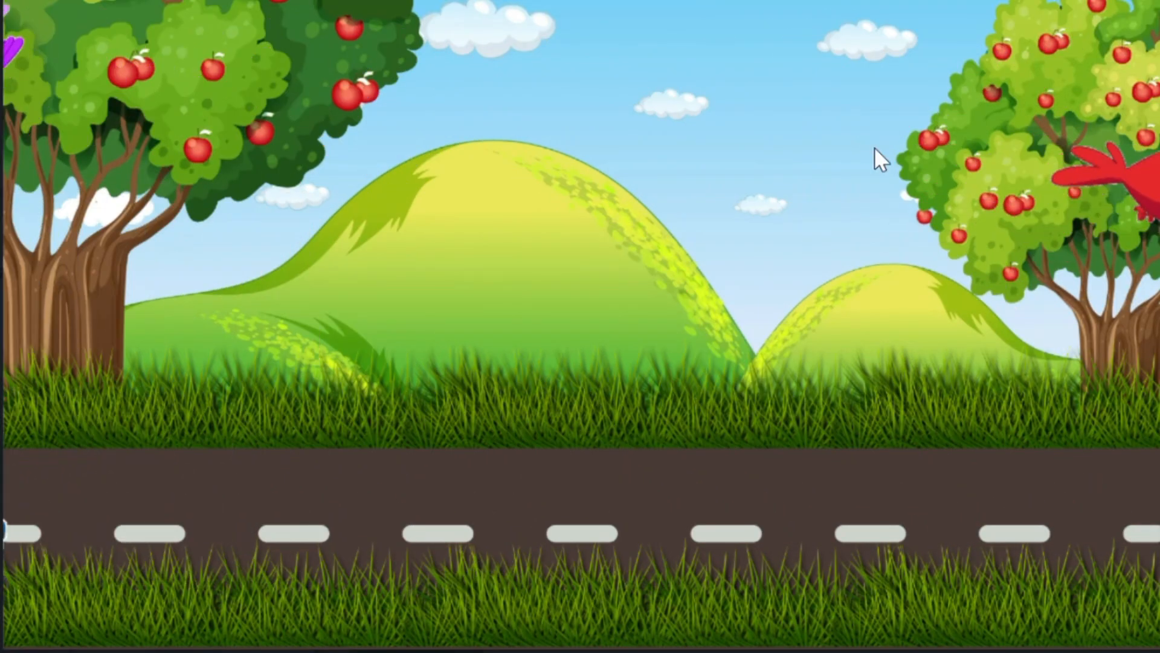
pyautogui.press('Escape')
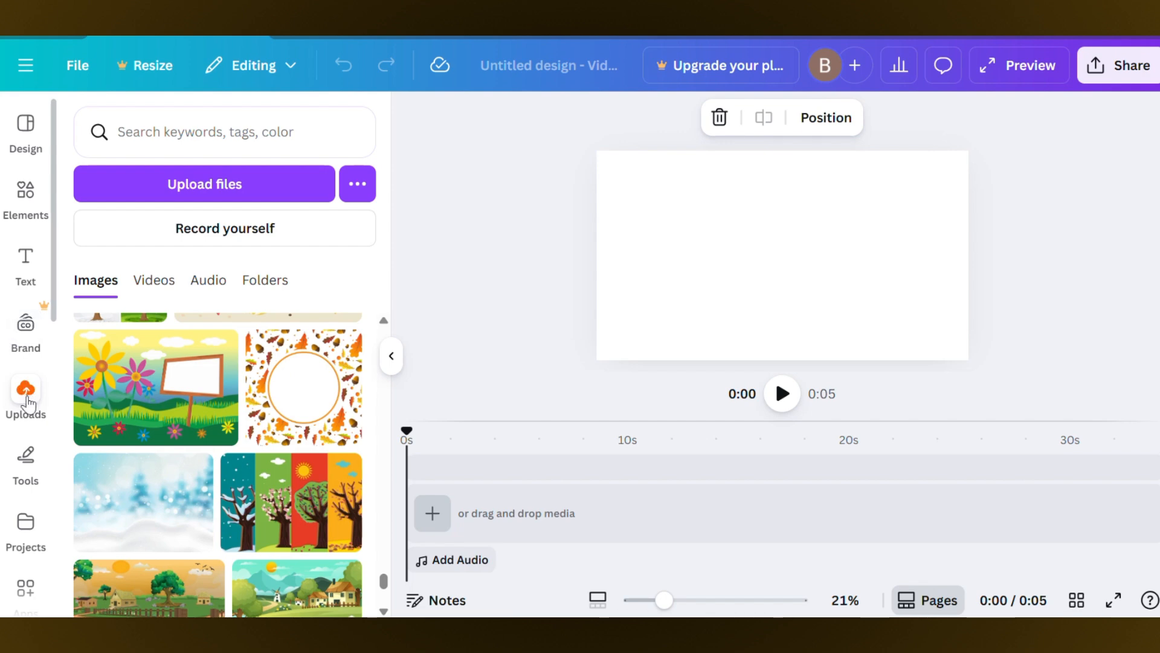
# Add the uploaded snowy landscape image with fir trees as the blank page's background.
pyautogui.scroll(-5, 156, 473)
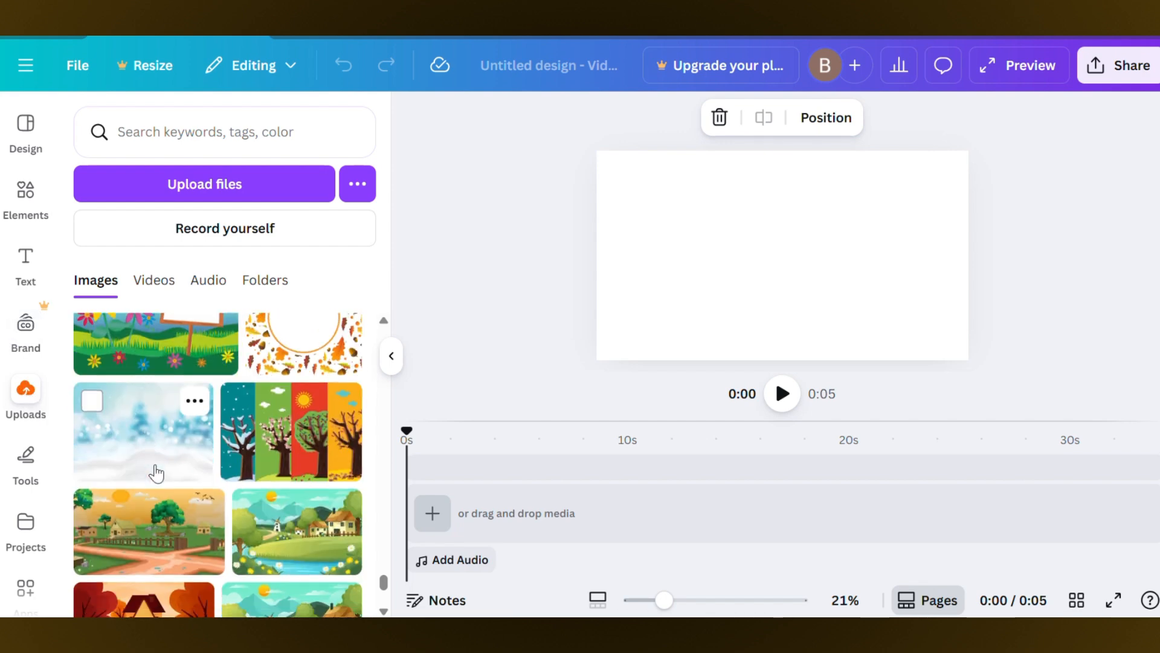
pyautogui.click(196, 515)
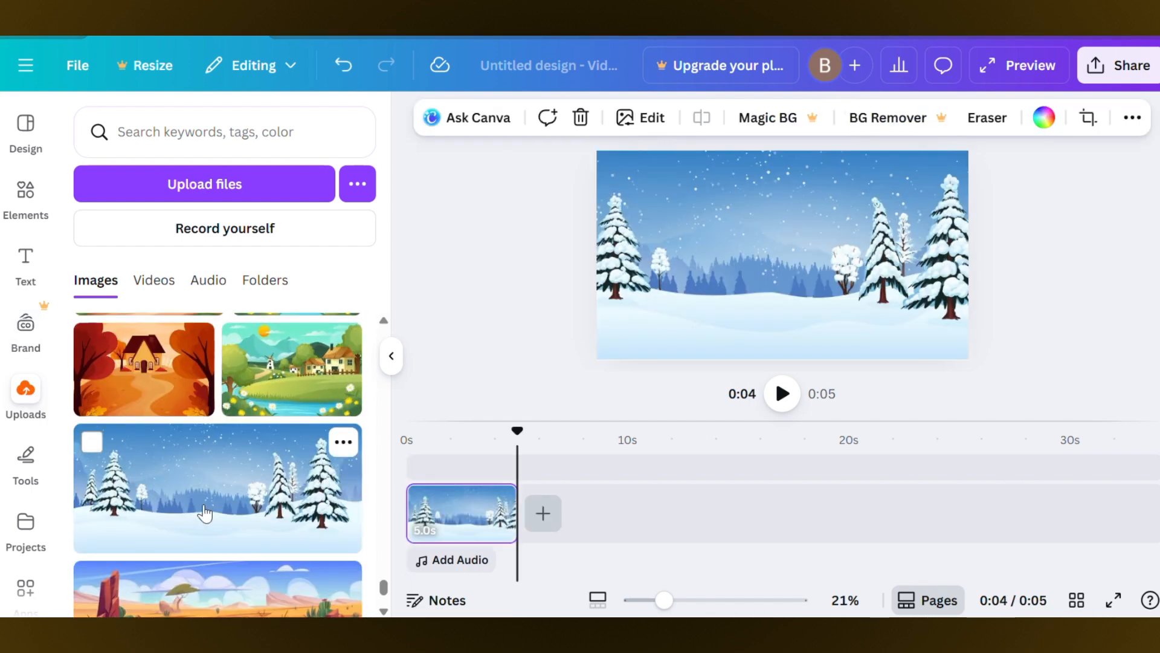
# Search the elements library for "snow falling".
pyautogui.click(33, 212)
pyautogui.click(151, 137)
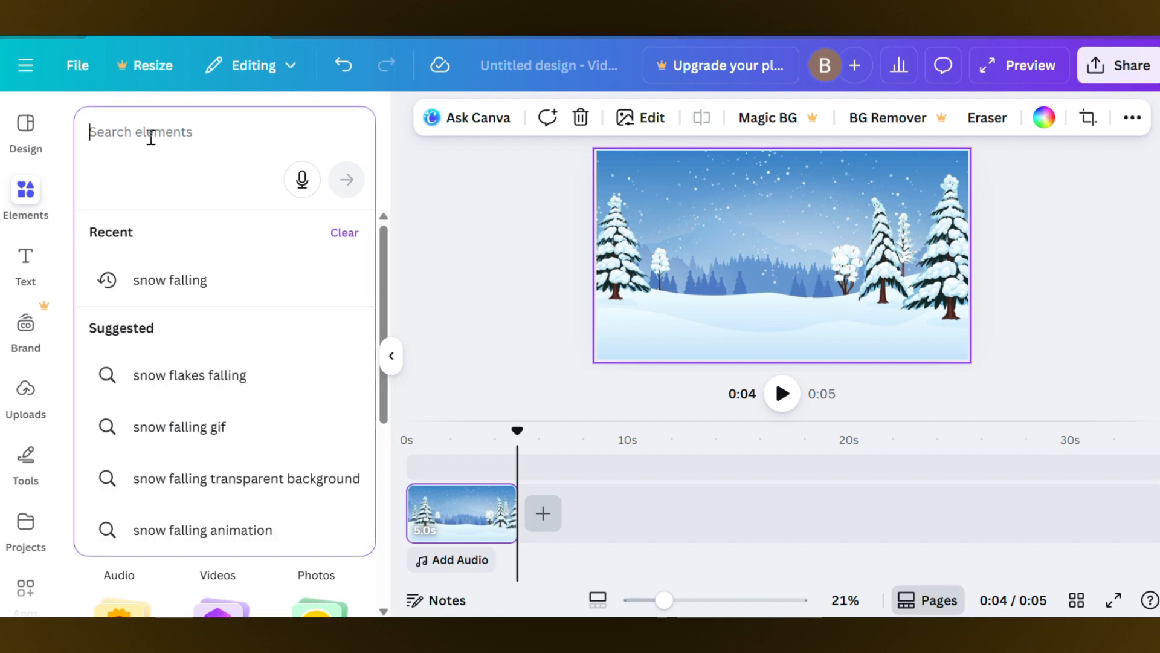
pyautogui.write('sno')
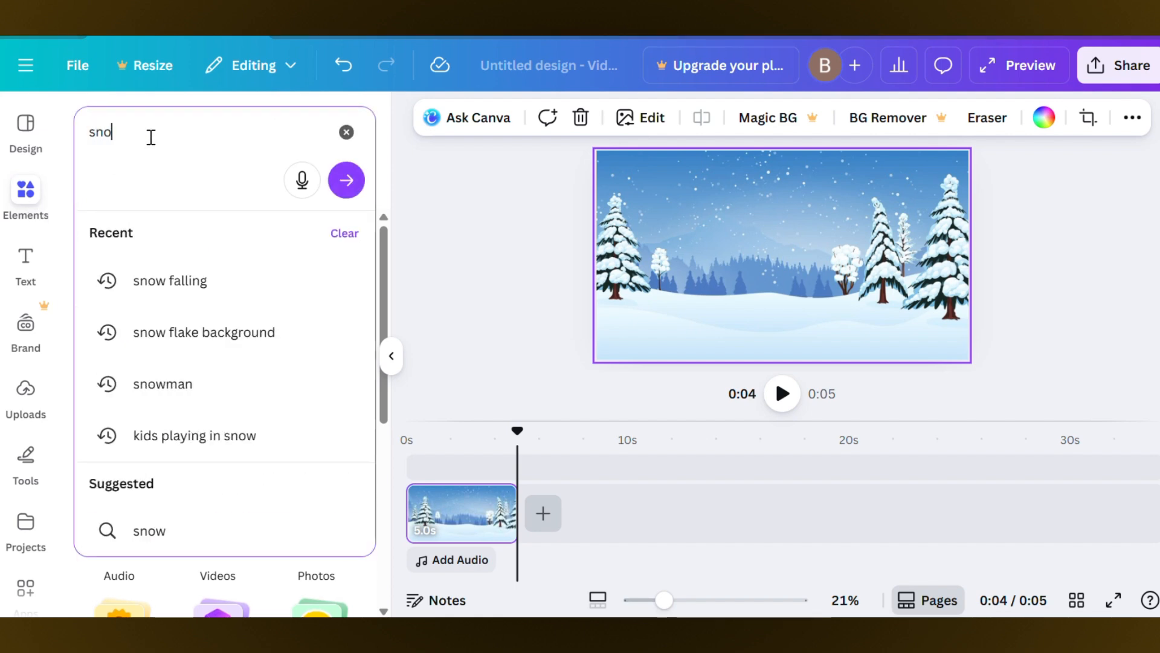
pyautogui.write('w falling')
pyautogui.click(346, 179)
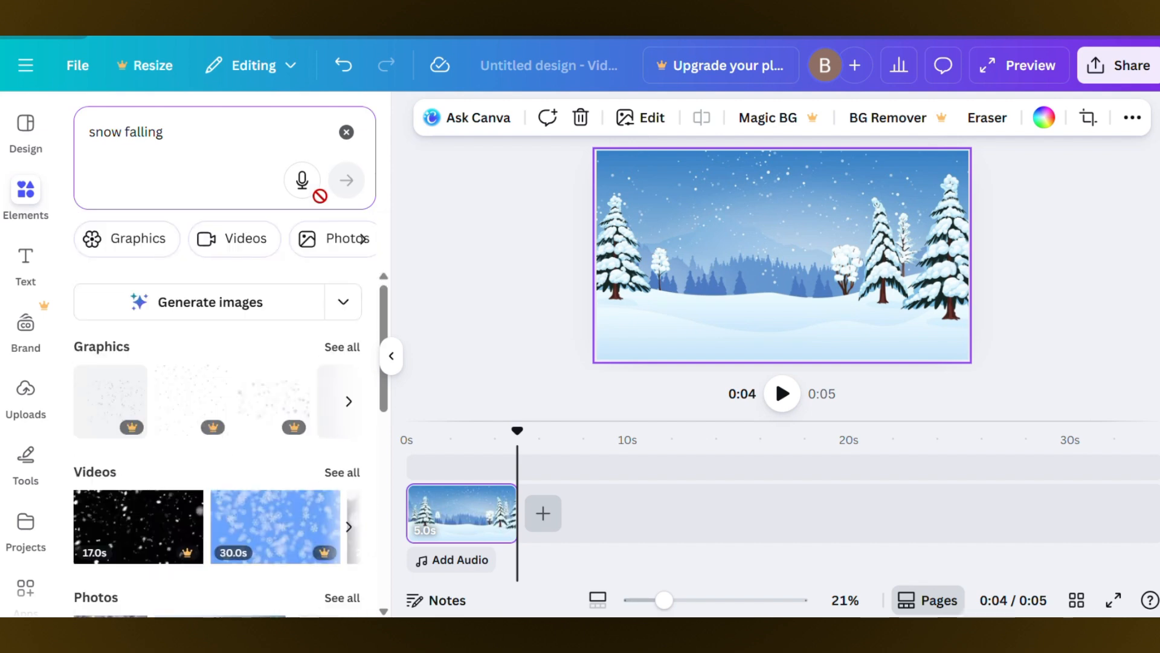
# Limit the snow results to graphics and filter them to Animated ones.
pyautogui.click(138, 238)
pyautogui.hscroll(5, 328, 248)
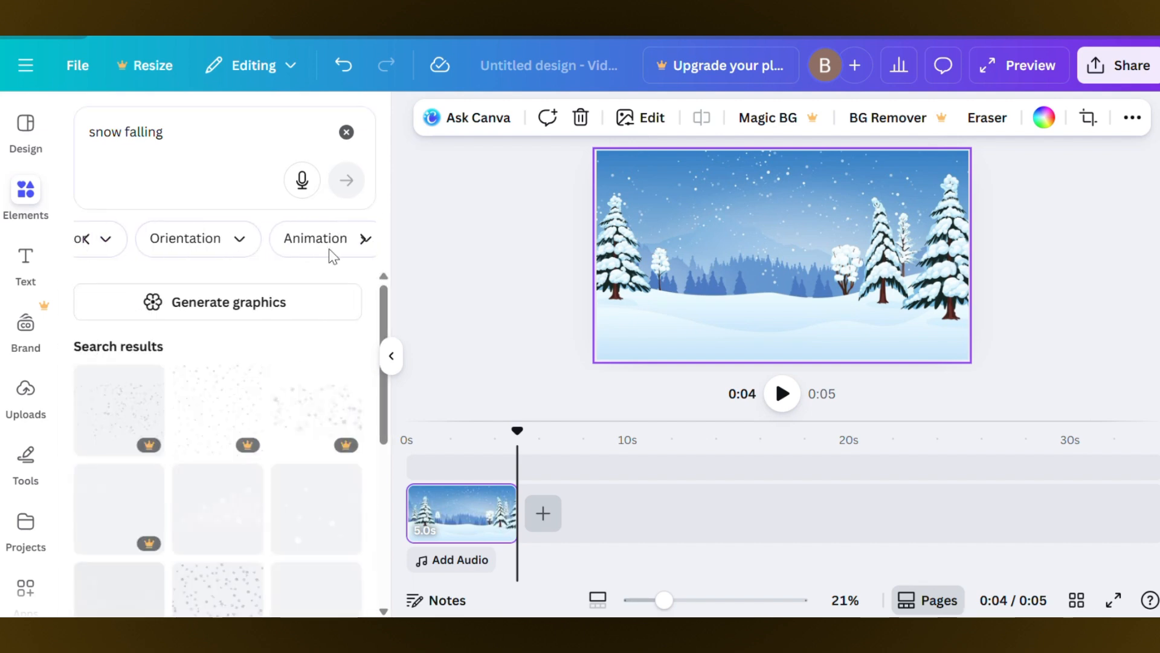
pyautogui.click(314, 249)
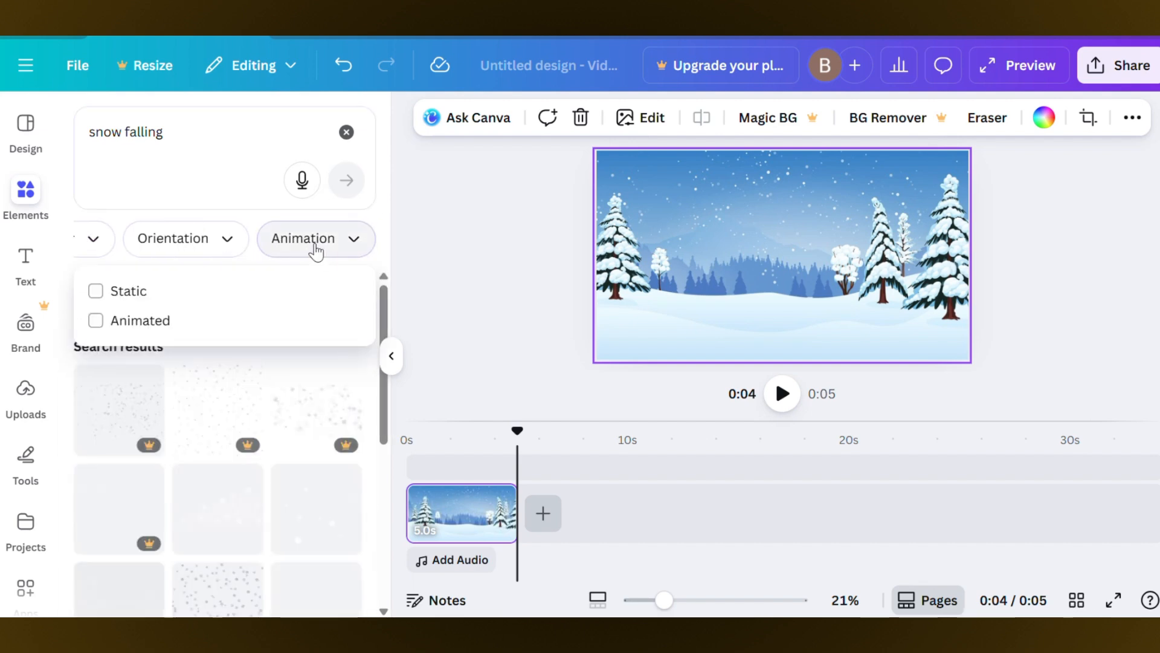
pyautogui.click(96, 325)
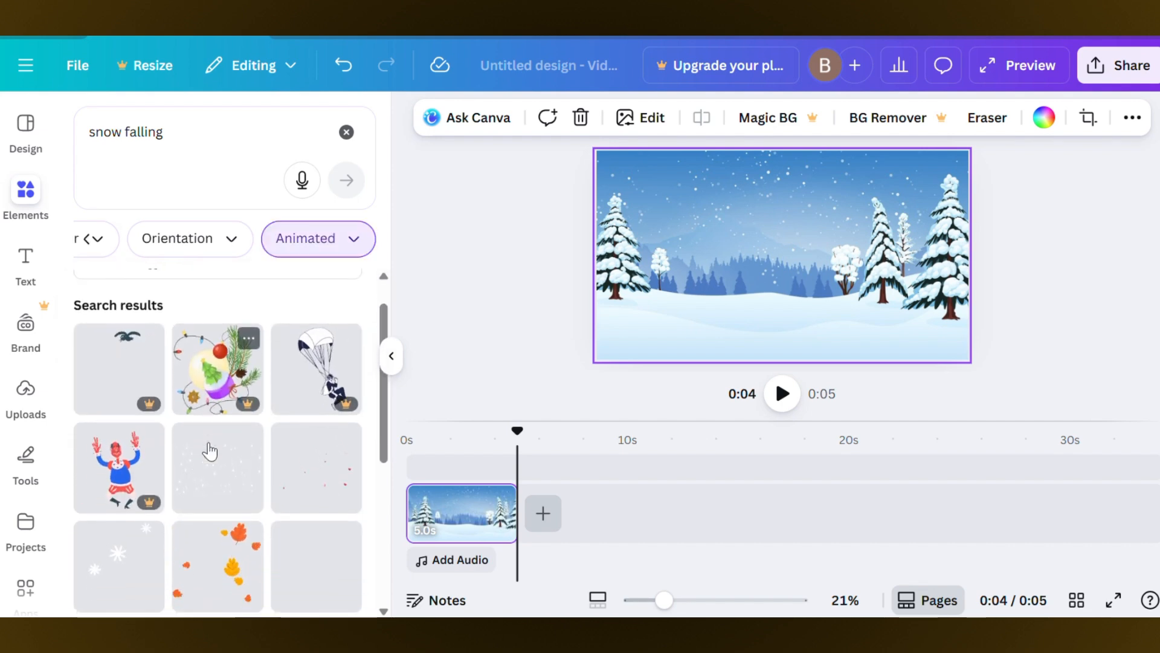
# Add the "16x9 Video Filters Falling Snow" graphic and enlarge it from the page's upper-left corner to cover the whole page.
pyautogui.scroll(-3, 210, 451)
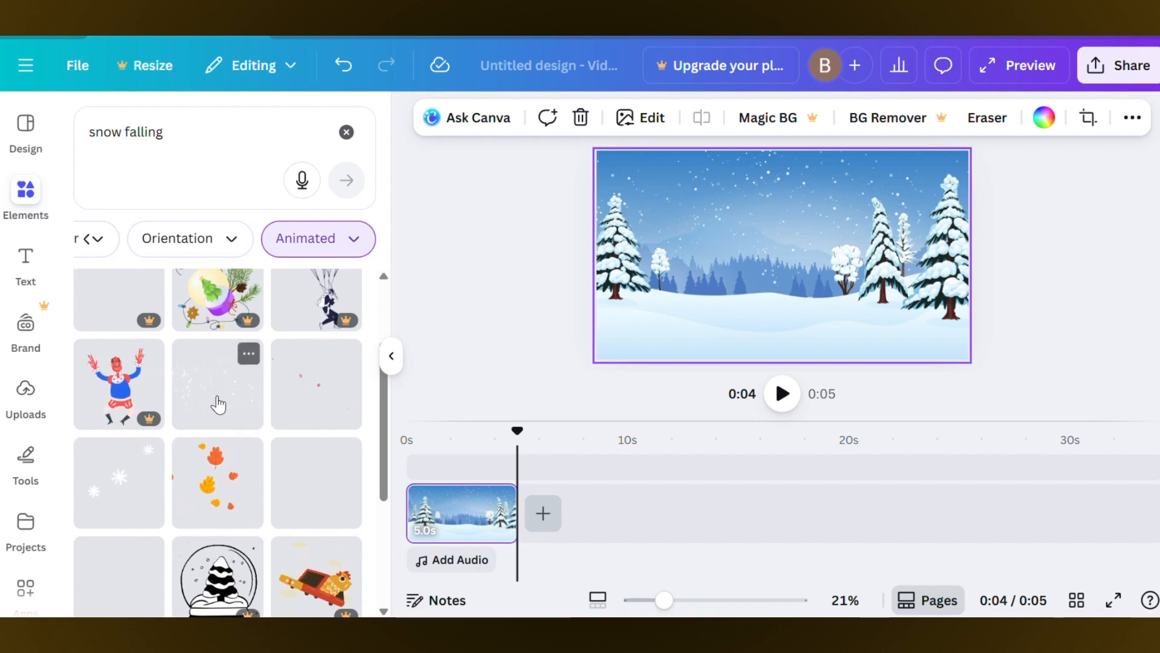
pyautogui.click(249, 355)
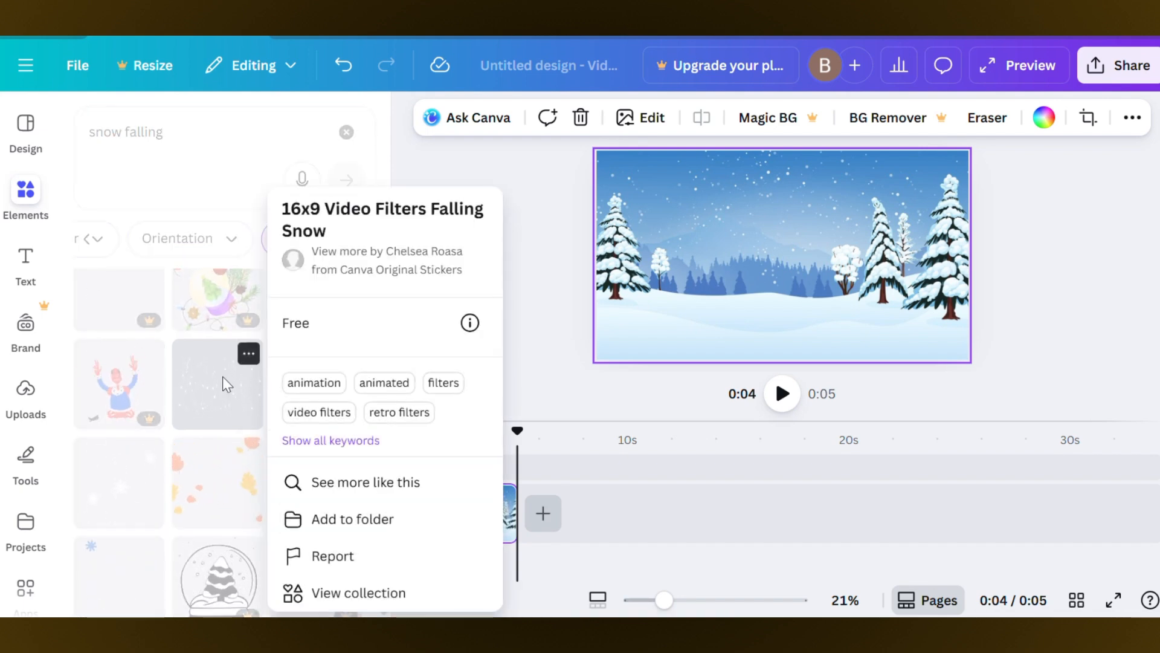
pyautogui.click(215, 400)
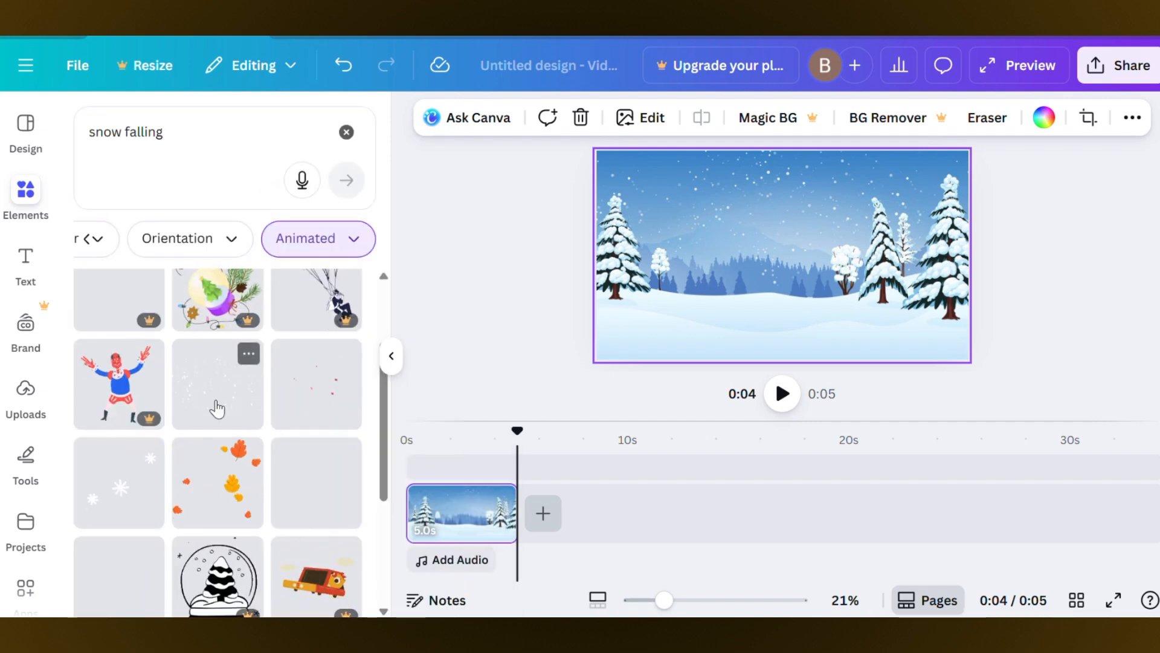
pyautogui.click(216, 400)
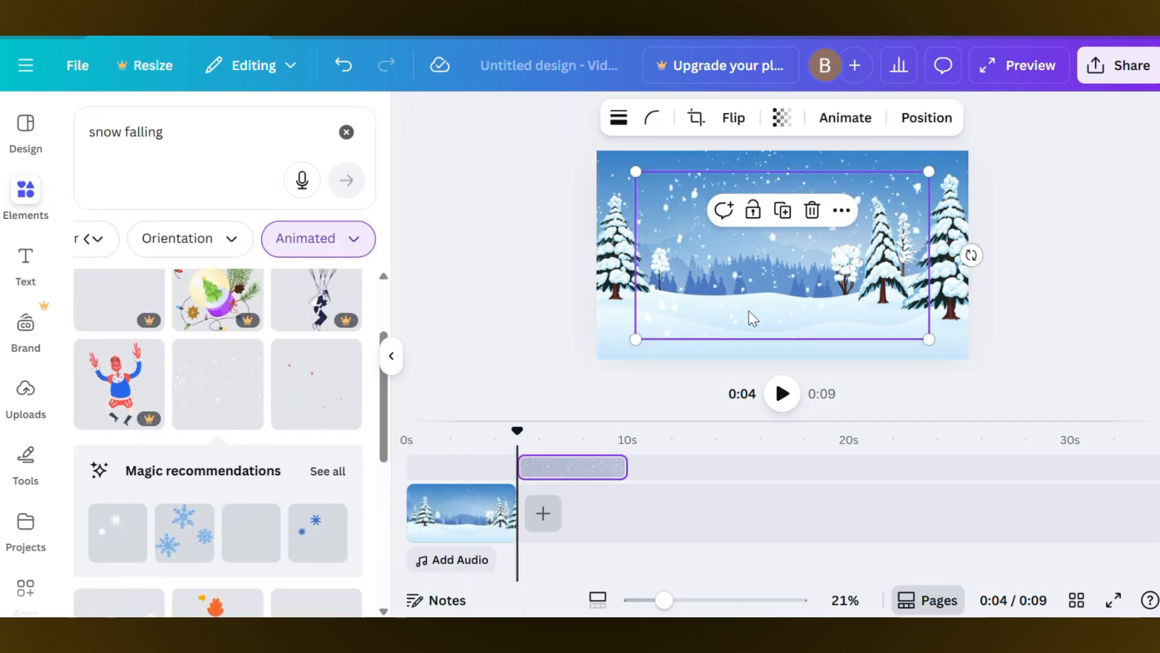
pyautogui.moveTo(754, 310); pyautogui.dragTo(724, 286)
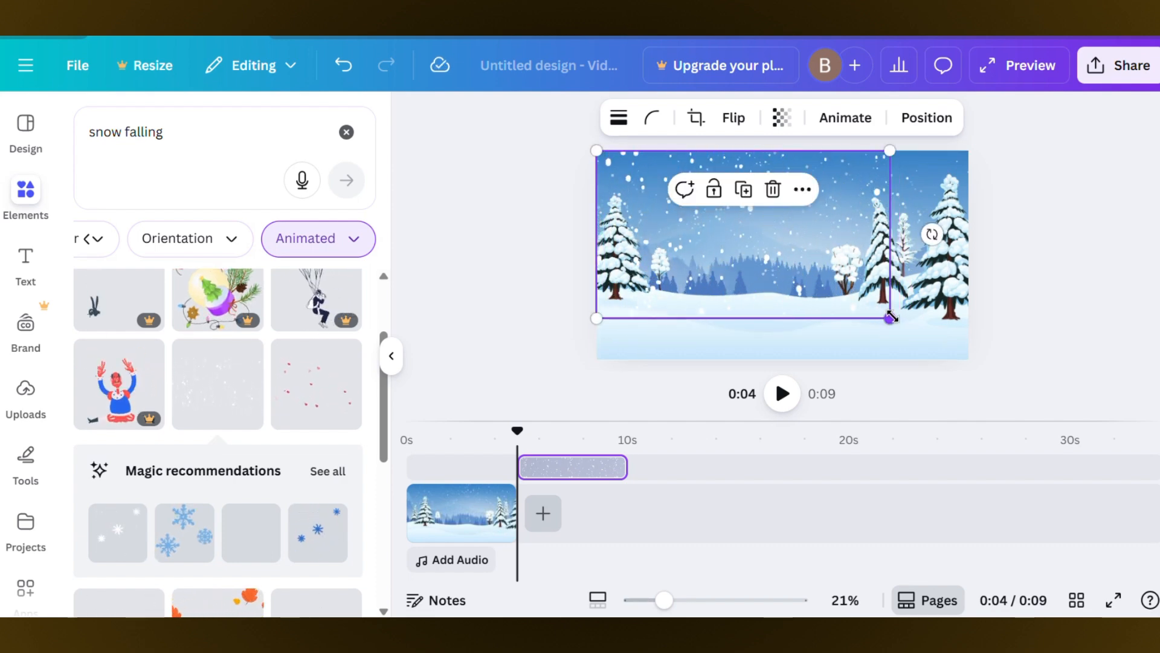
pyautogui.moveTo(892, 316); pyautogui.dragTo(980, 357)
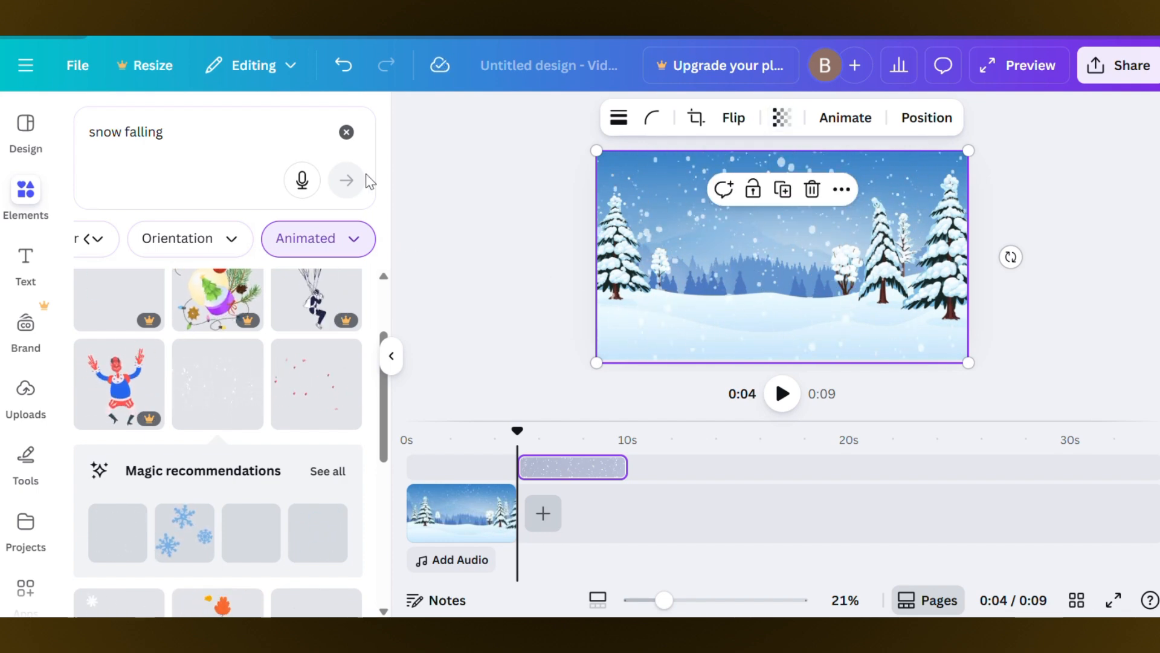
# Search the elements library for "snow walking man".
pyautogui.click(346, 132)
pyautogui.click(143, 137)
pyautogui.write('sn')
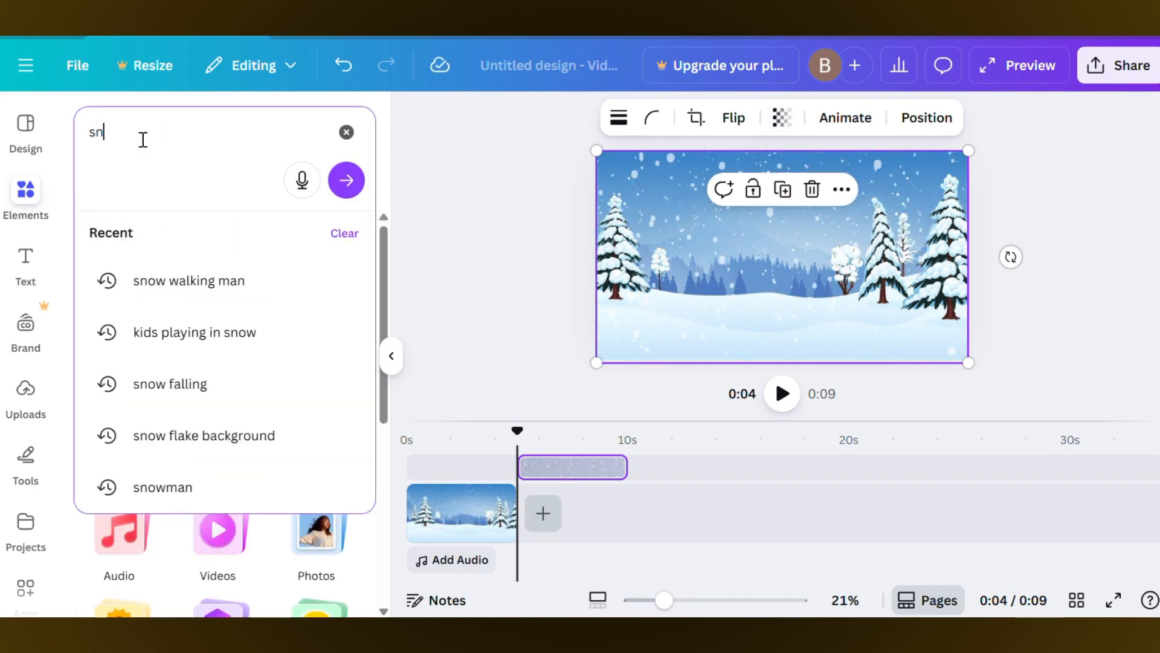
pyautogui.write('ow wa')
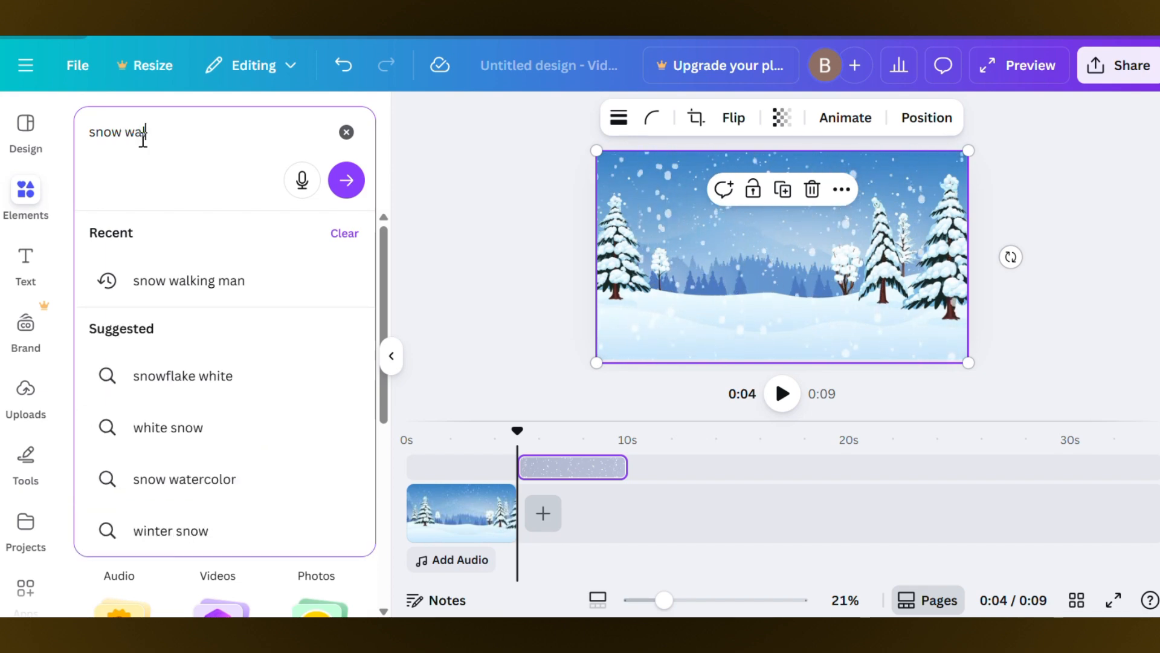
pyautogui.write('lking ma')
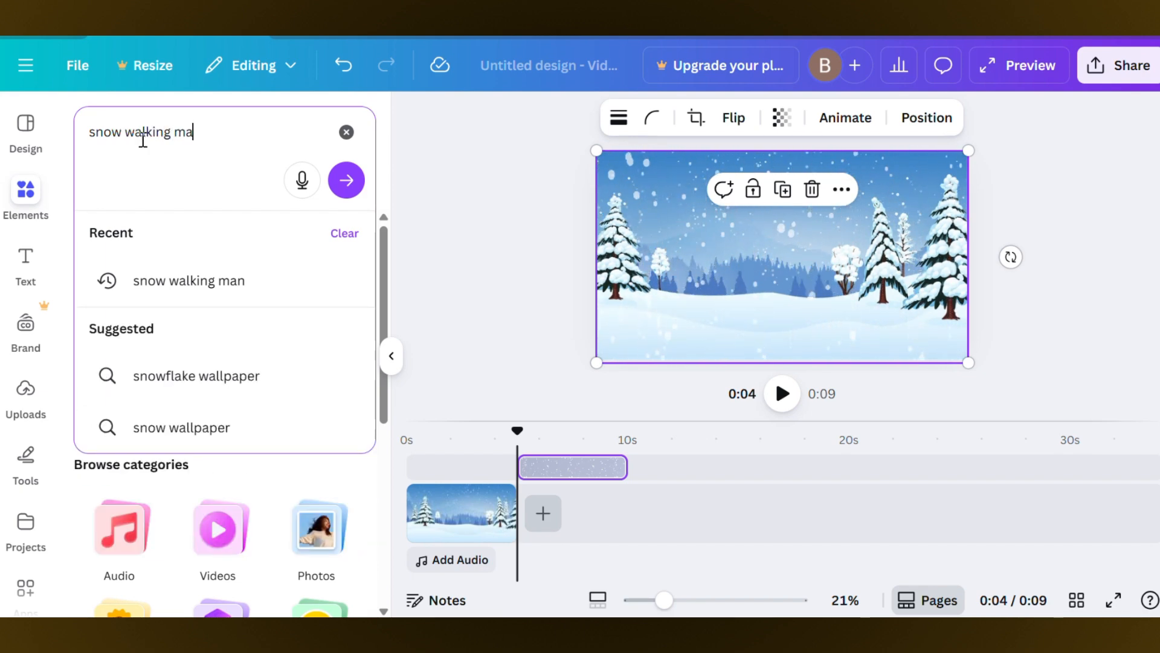
pyautogui.write('n')
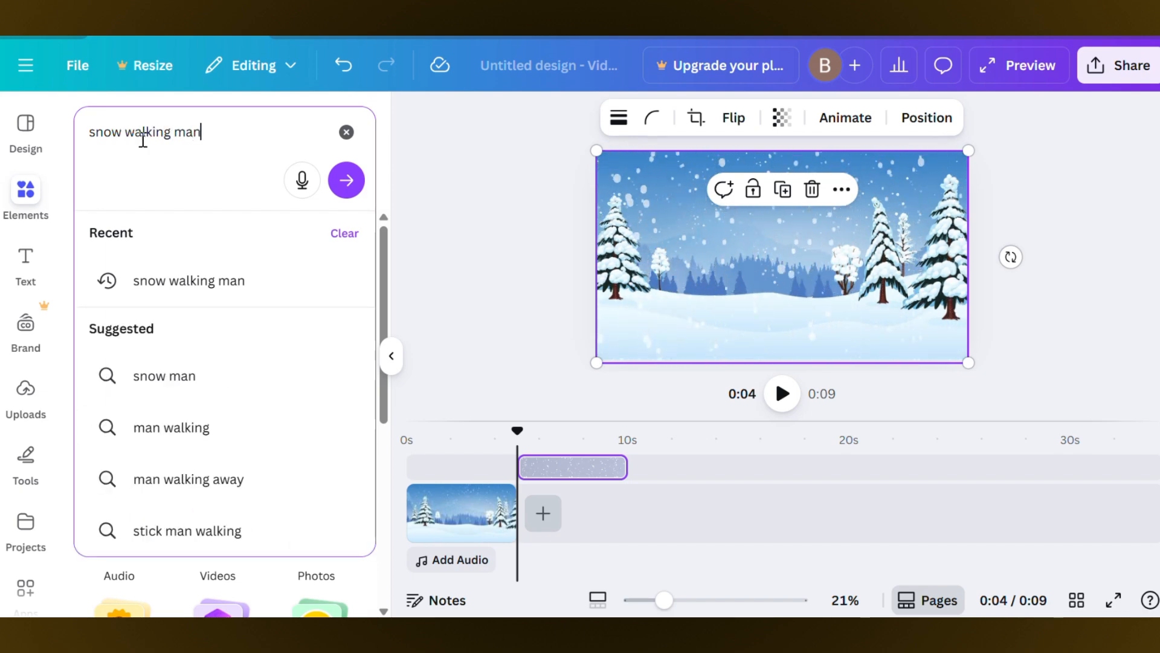
pyautogui.click(345, 184)
# Limit the walking man results to graphics and filter them to Animated ones.
pyautogui.click(149, 245)
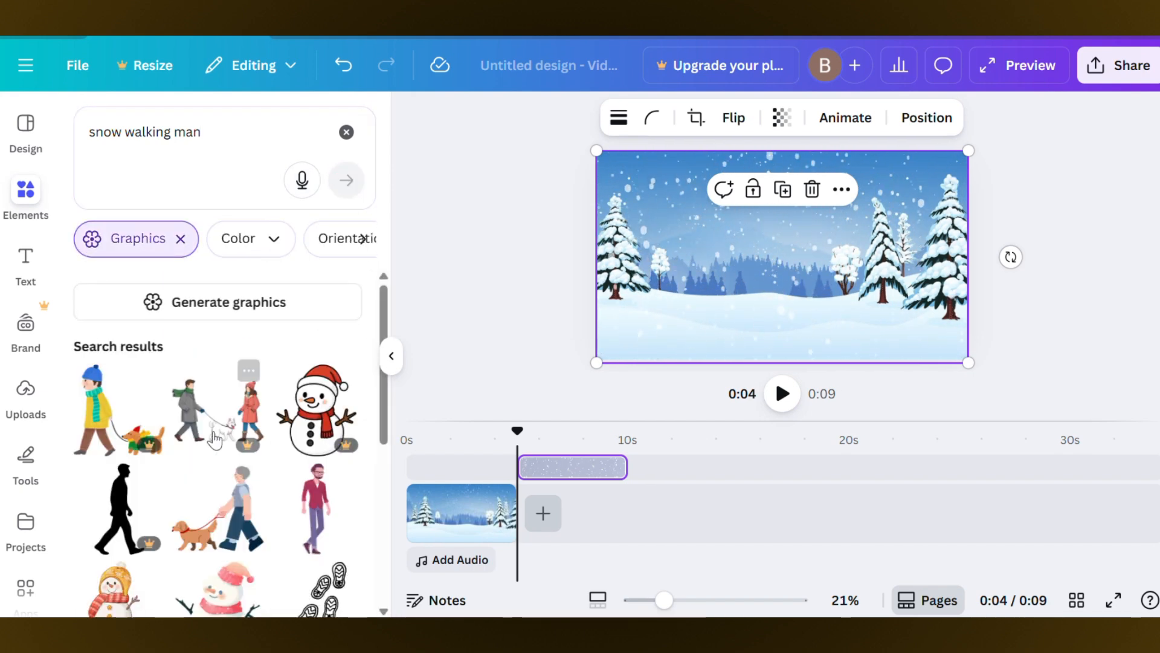
pyautogui.hscroll(2, 332, 247)
pyautogui.click(332, 248)
pyautogui.click(99, 321)
# Add the animated man walking through snow with poles, place him at the page's lower-left edge and scale him down slightly.
pyautogui.scroll(-15, 208, 481)
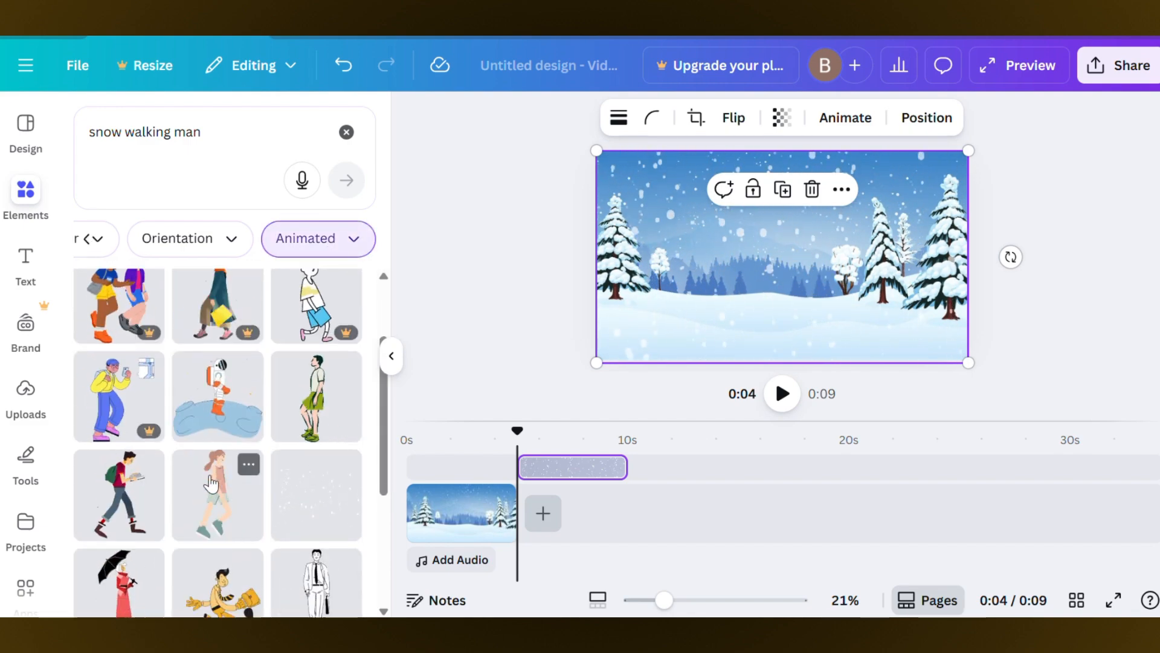
pyautogui.scroll(-10, 211, 484)
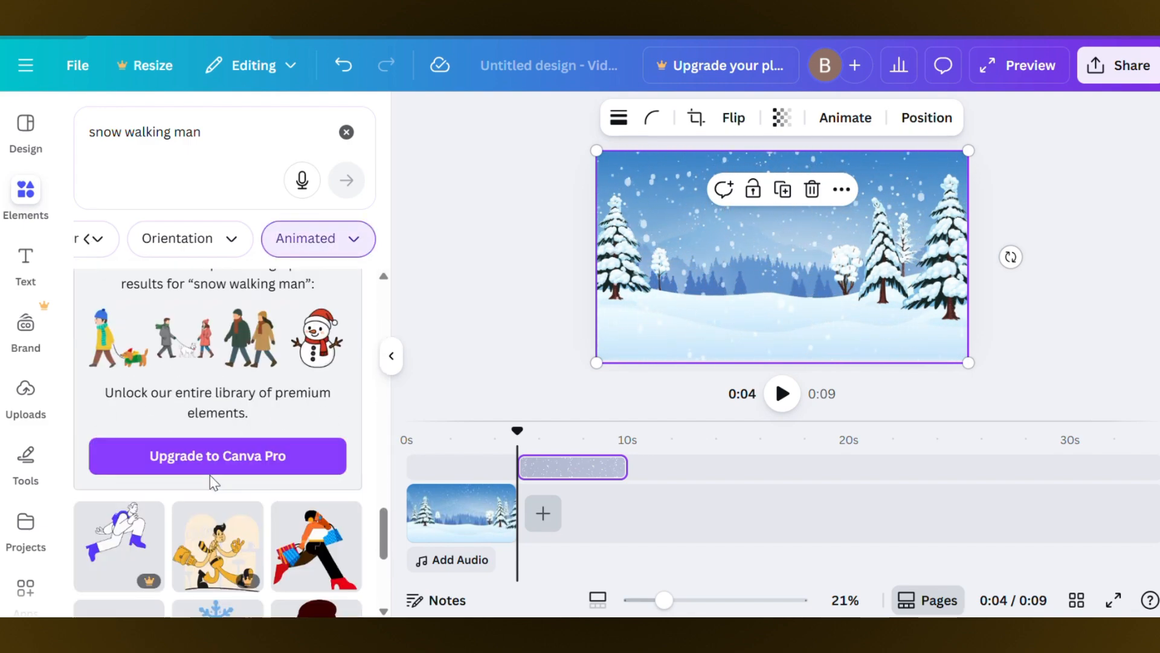
pyautogui.click(347, 414)
pyautogui.click(314, 442)
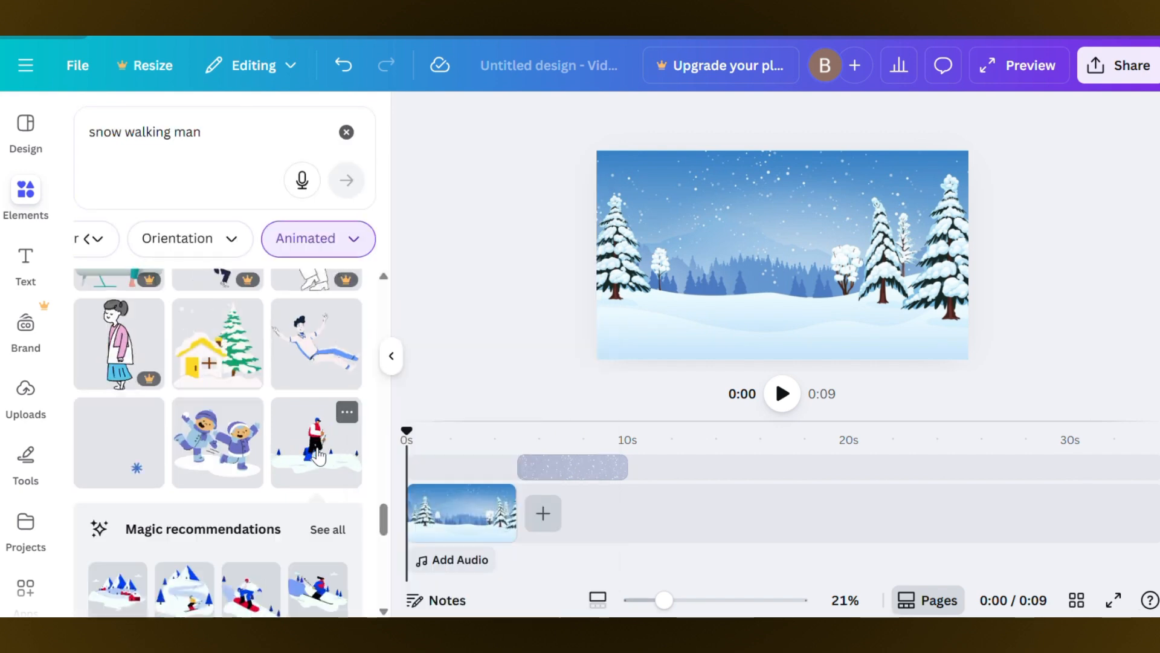
pyautogui.moveTo(827, 296); pyautogui.dragTo(660, 313)
pyautogui.moveTo(764, 195); pyautogui.dragTo(739, 218)
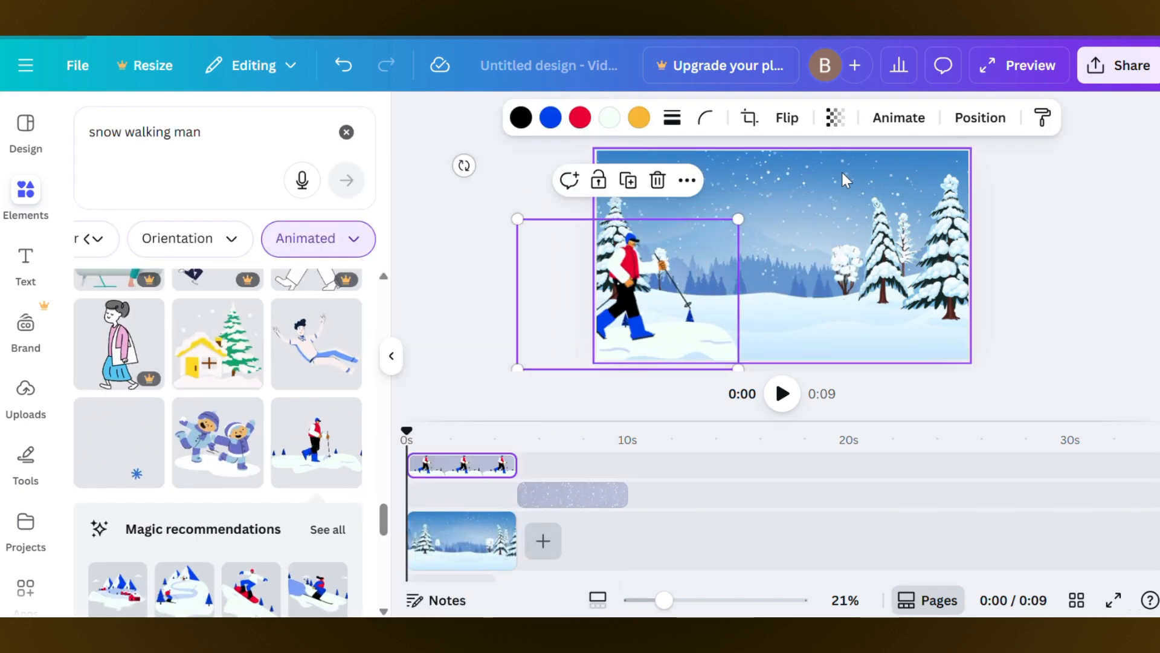
# Create a custom animation path moving the walking man from the page's left side across the snow and off its right edge.
pyautogui.click(885, 124)
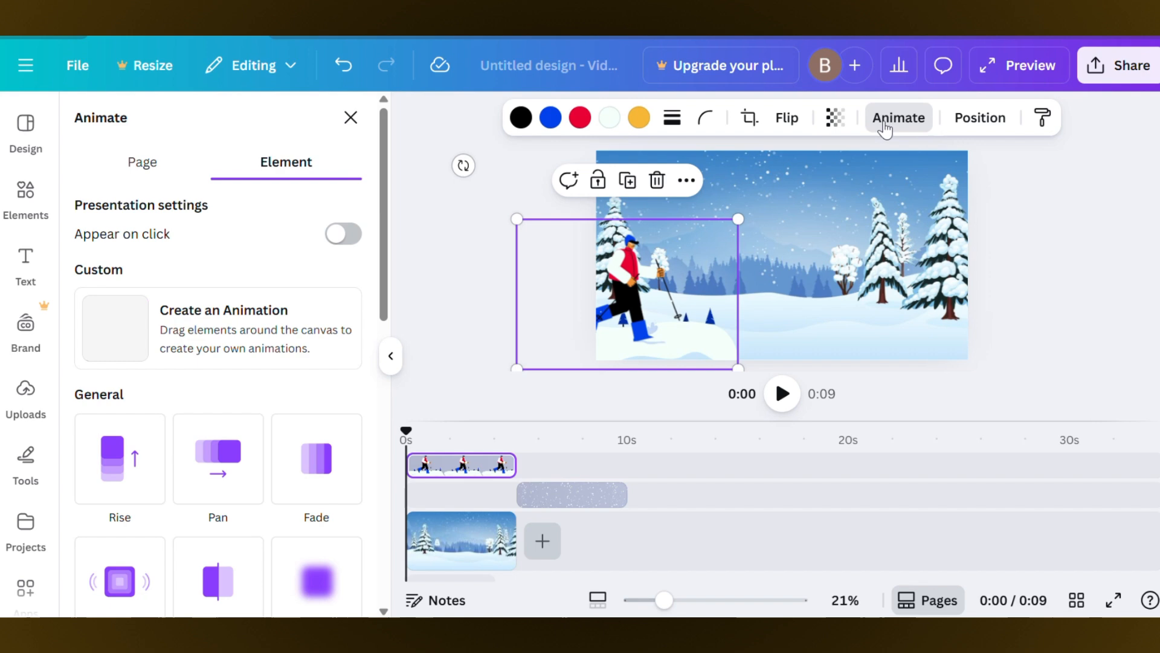
pyautogui.click(258, 344)
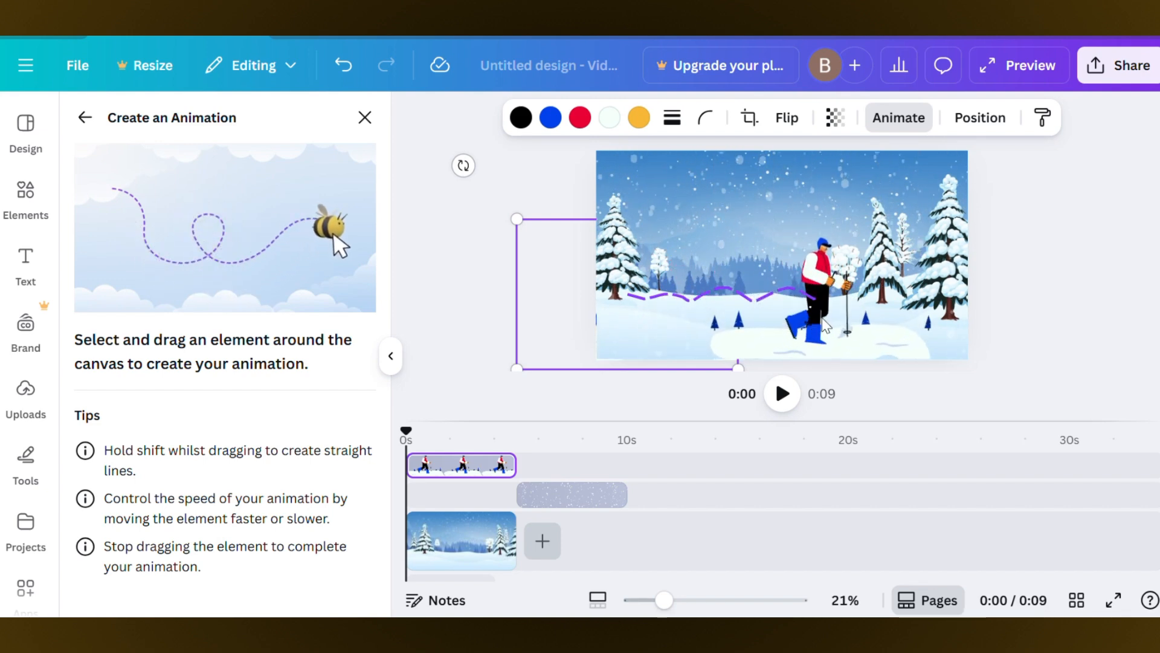
pyautogui.moveTo(840, 317); pyautogui.dragTo(1000, 314)
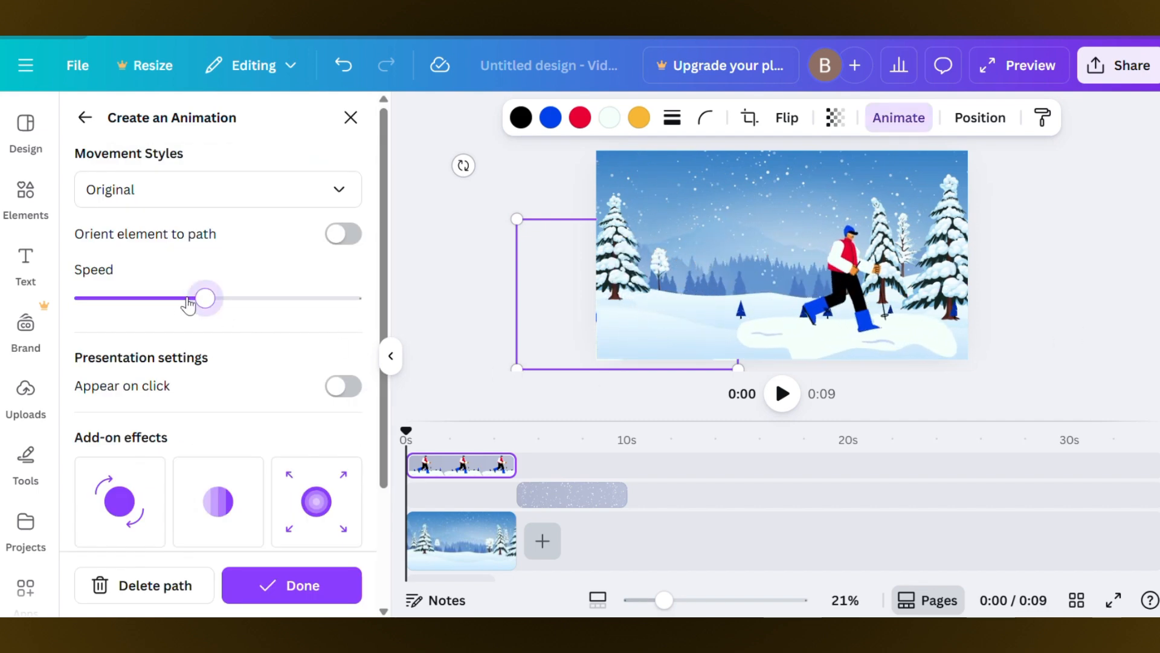
# Reduce the walking man's path animation to the slowest speed and set its movement style to Steady.
pyautogui.moveTo(189, 302); pyautogui.dragTo(47, 302)
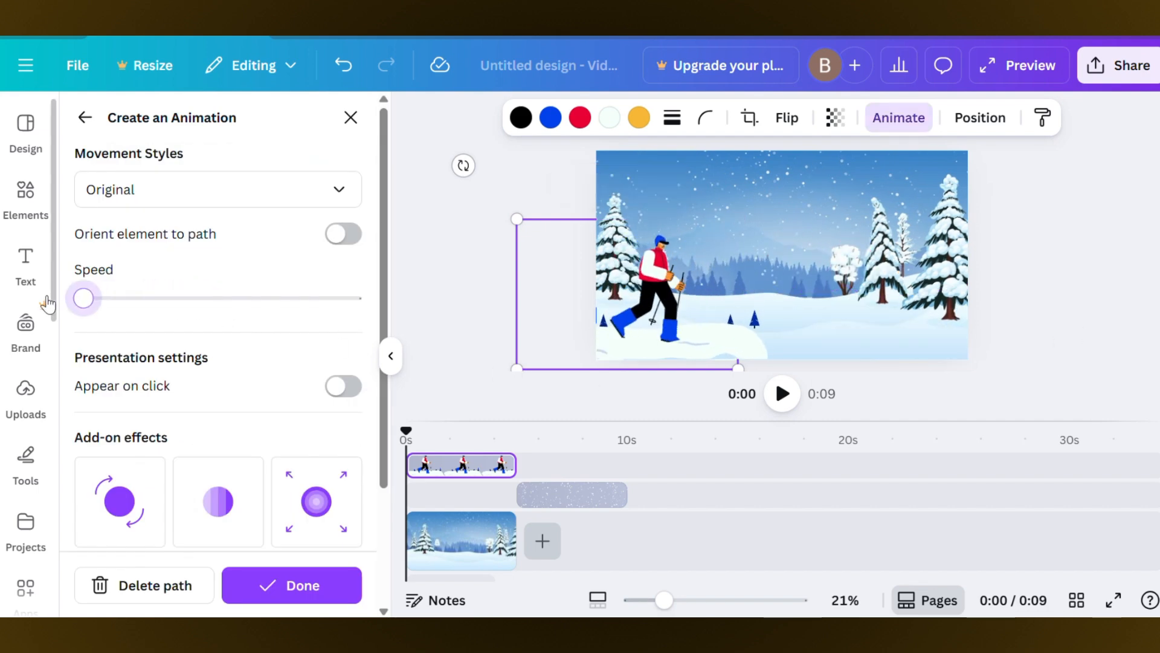
pyautogui.click(342, 199)
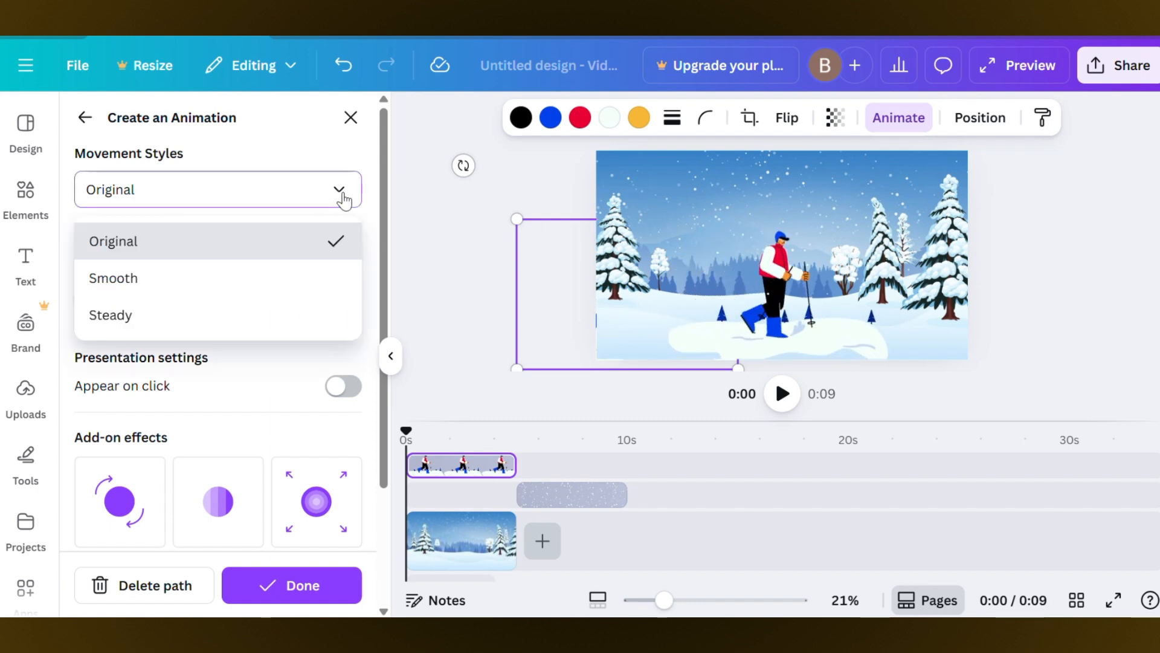
pyautogui.click(120, 321)
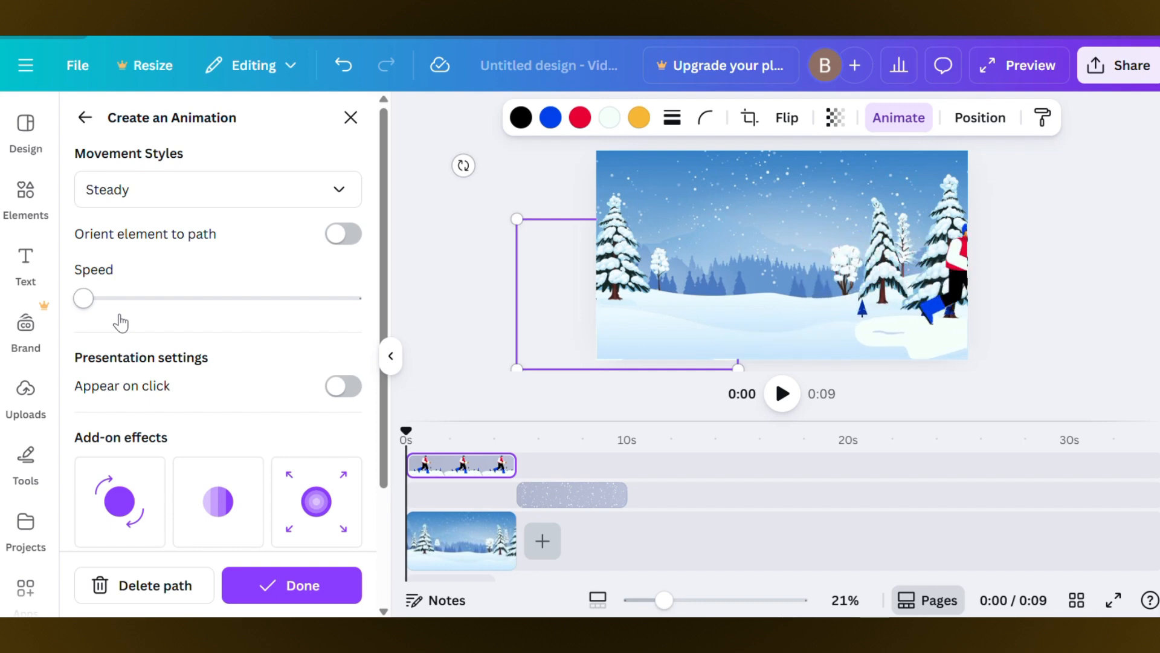
# Move the falling snow clip to the start of the timeline, above the walking man's clip, and finish the man's path animation.
pyautogui.click(555, 506)
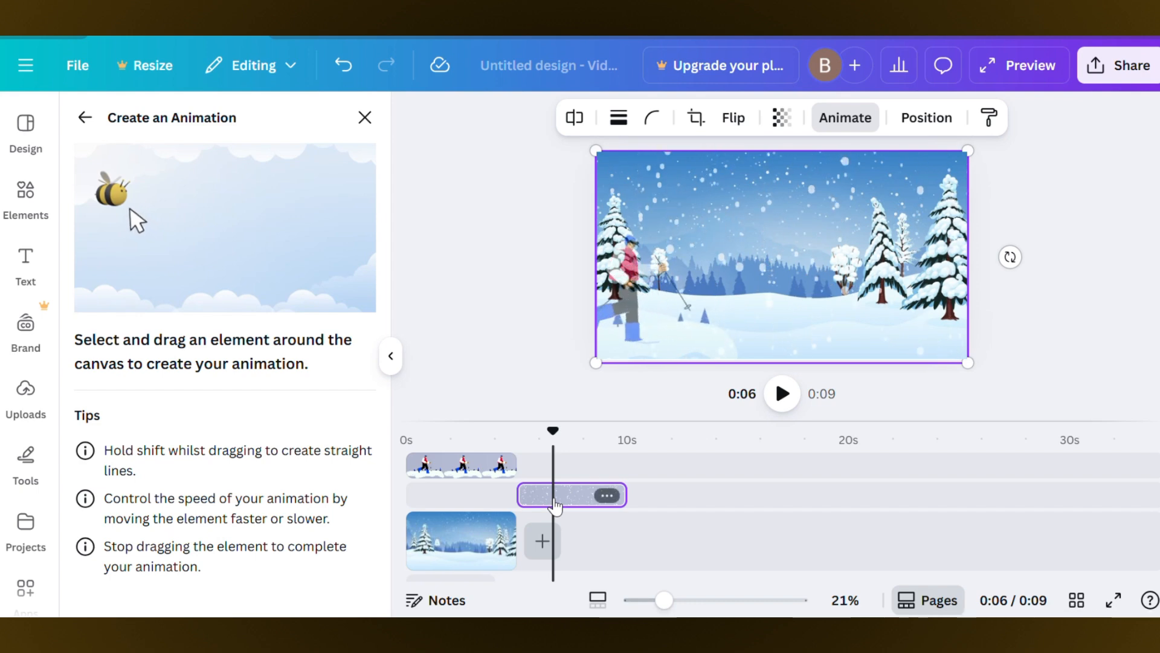
pyautogui.moveTo(554, 506); pyautogui.dragTo(435, 464)
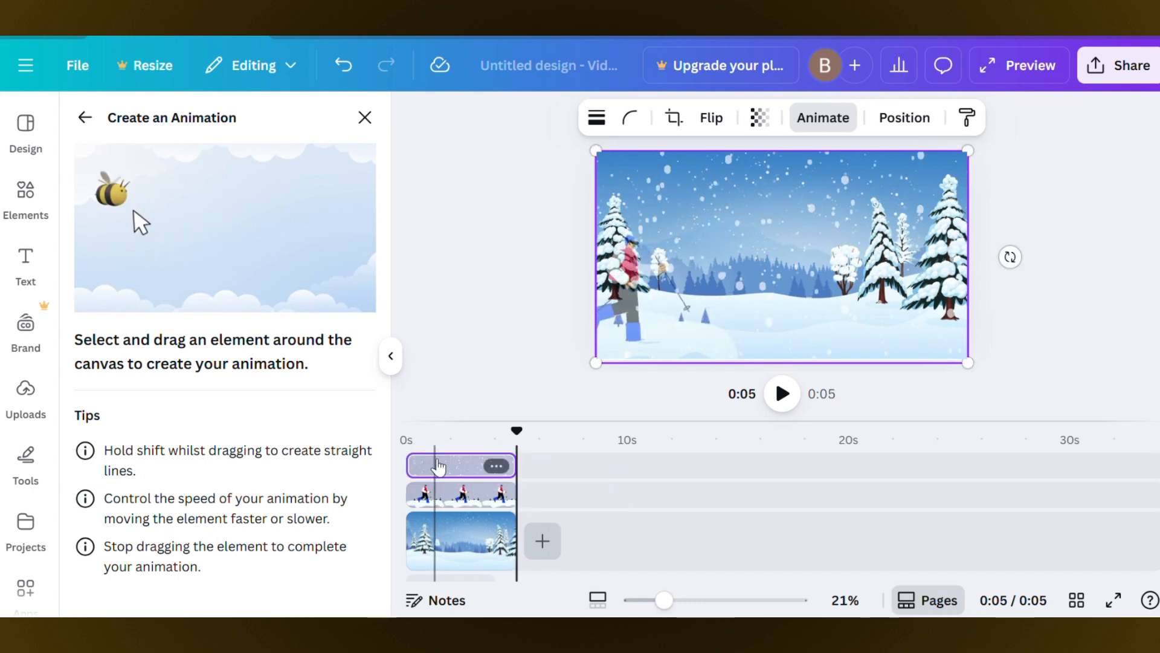
pyautogui.click(497, 501)
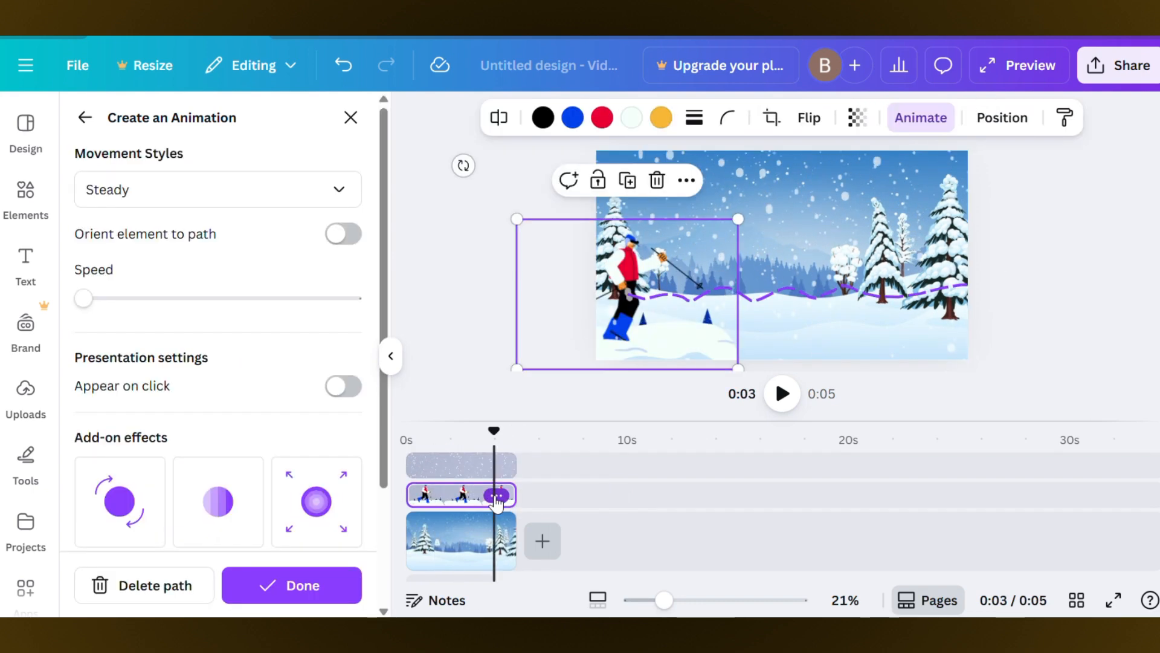
pyautogui.click(324, 596)
# Play the winter scene from the beginning and open the full video preview.
pyautogui.click(719, 354)
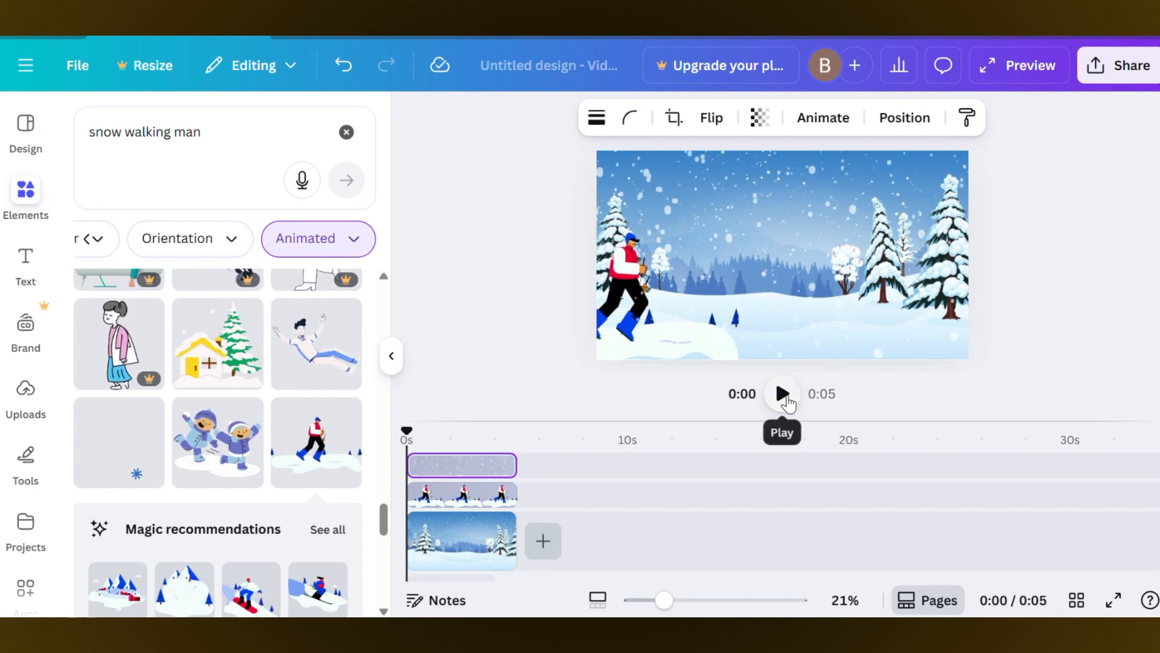
pyautogui.click(787, 398)
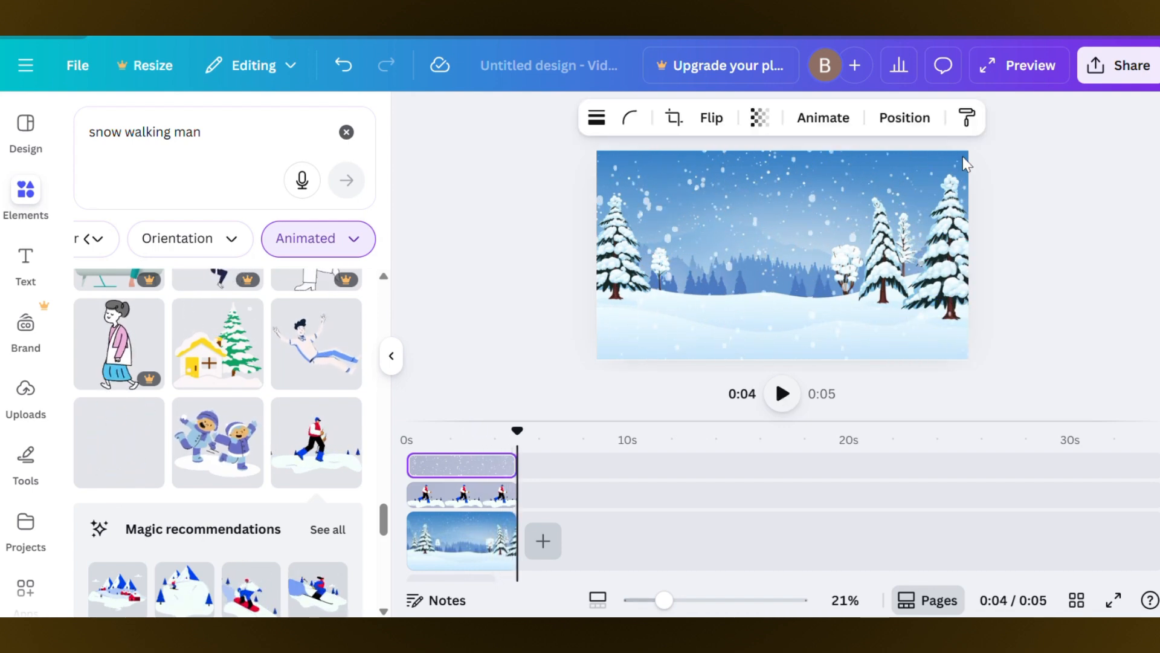
pyautogui.click(1023, 71)
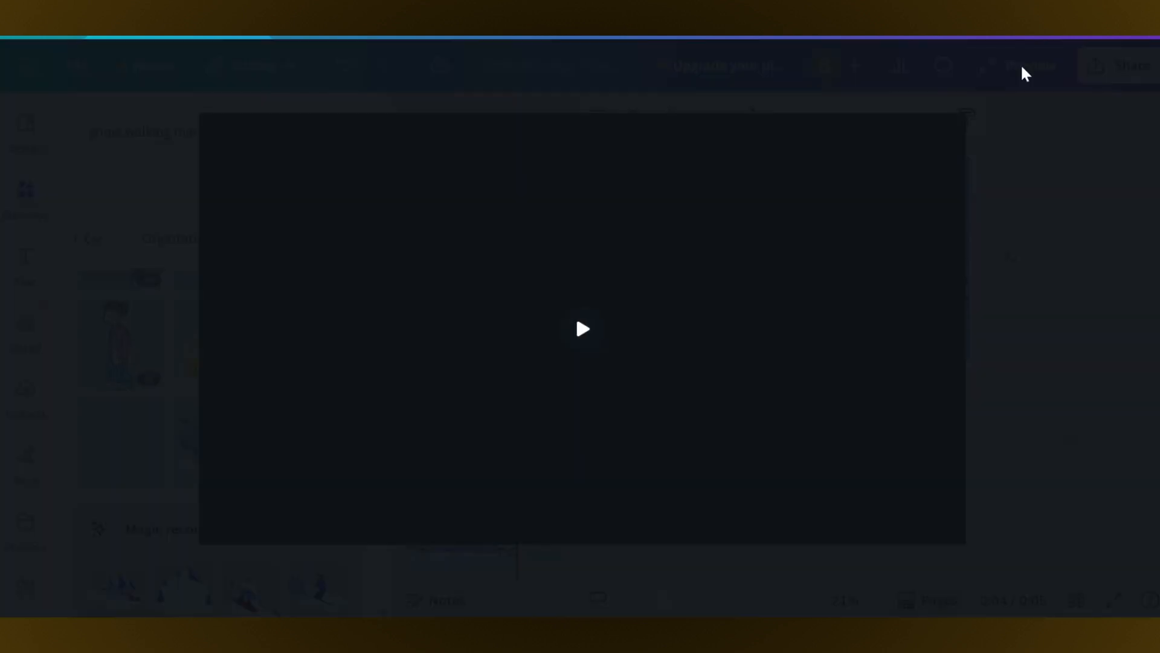